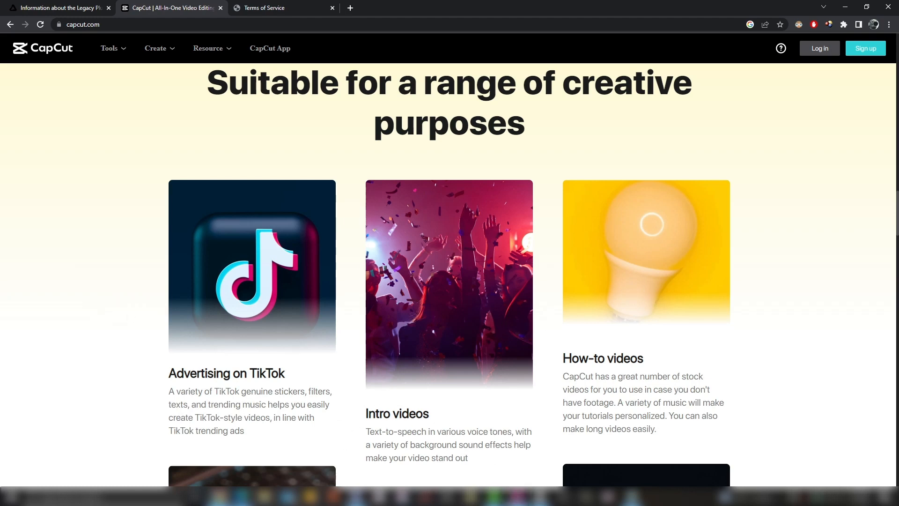
# Switch to the CapCut desktop editor and close its About window
pyautogui.click(538, 496)
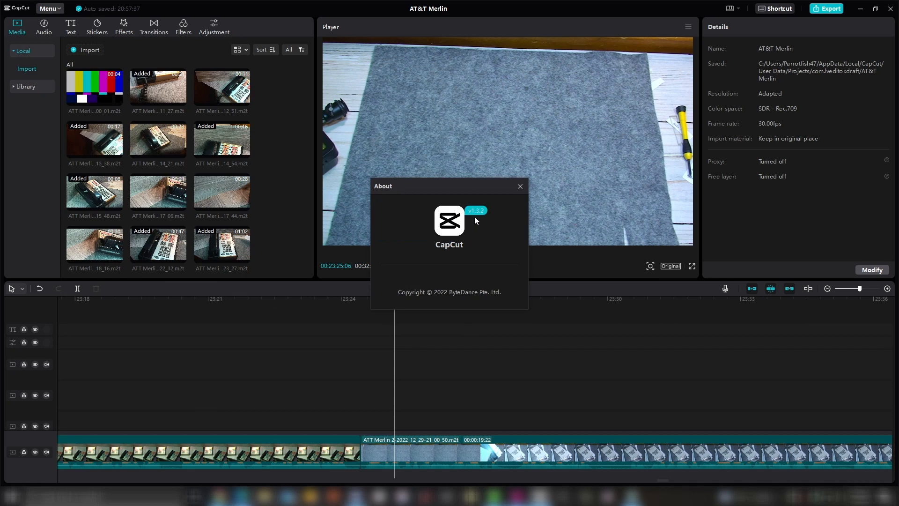
pyautogui.click(520, 185)
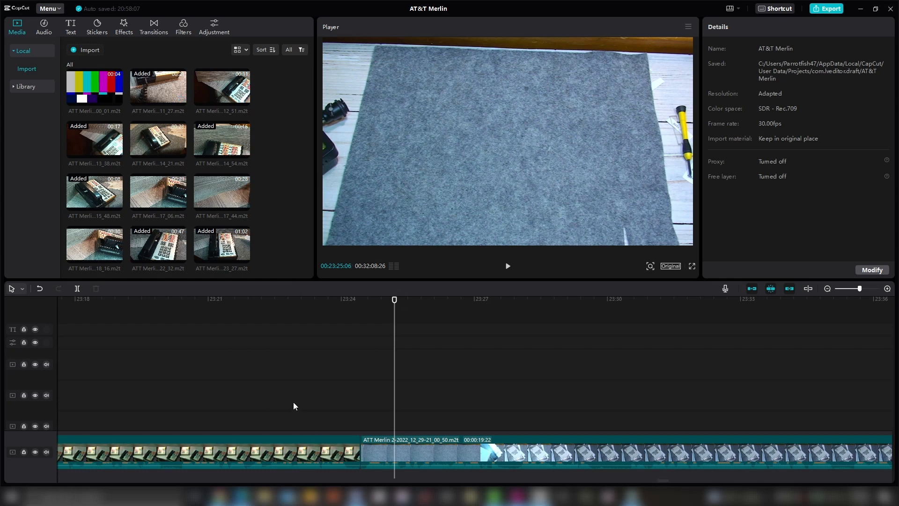
# Look through the media sorting and filter options, try the List view and restore the Grid view
pyautogui.click(263, 53)
pyautogui.click(293, 50)
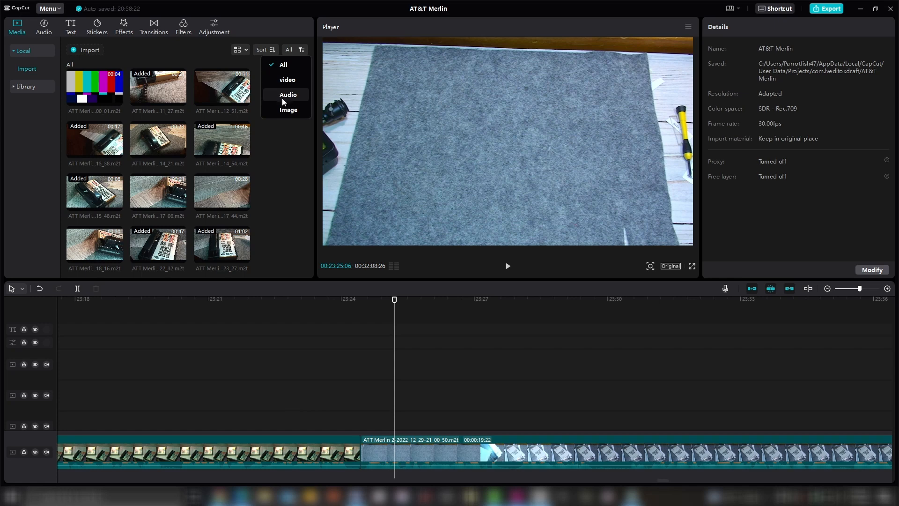
pyautogui.click(241, 50)
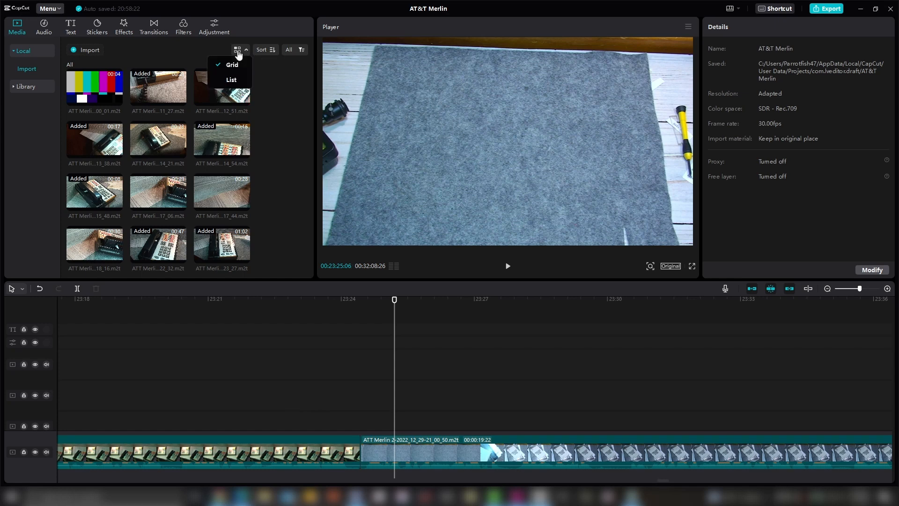
pyautogui.click(226, 84)
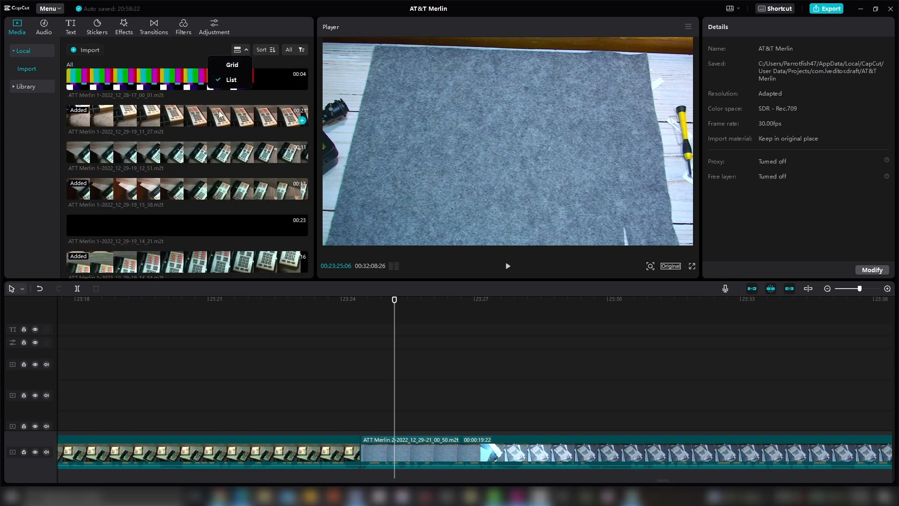
pyautogui.click(232, 64)
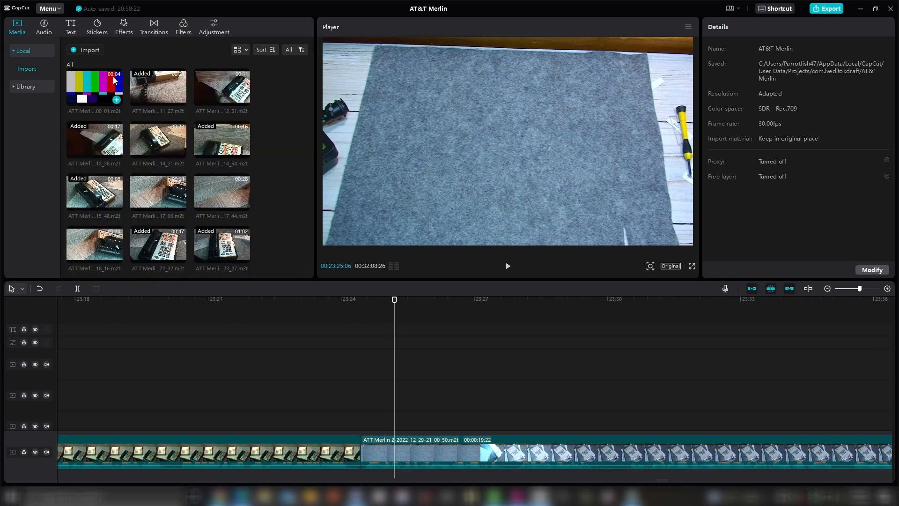
# Import 00124.MTS into the extracted audio library to pull the sound from the video
pyautogui.click(43, 26)
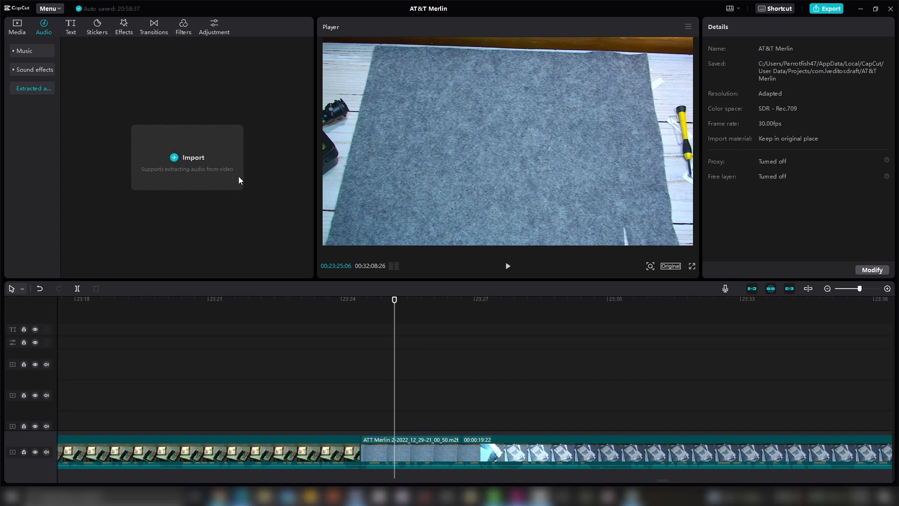
pyautogui.click(177, 156)
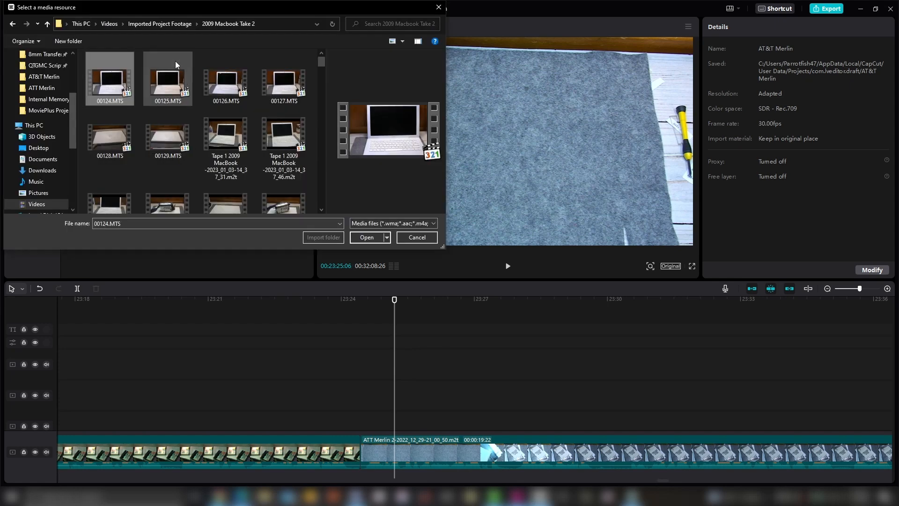
pyautogui.click(357, 236)
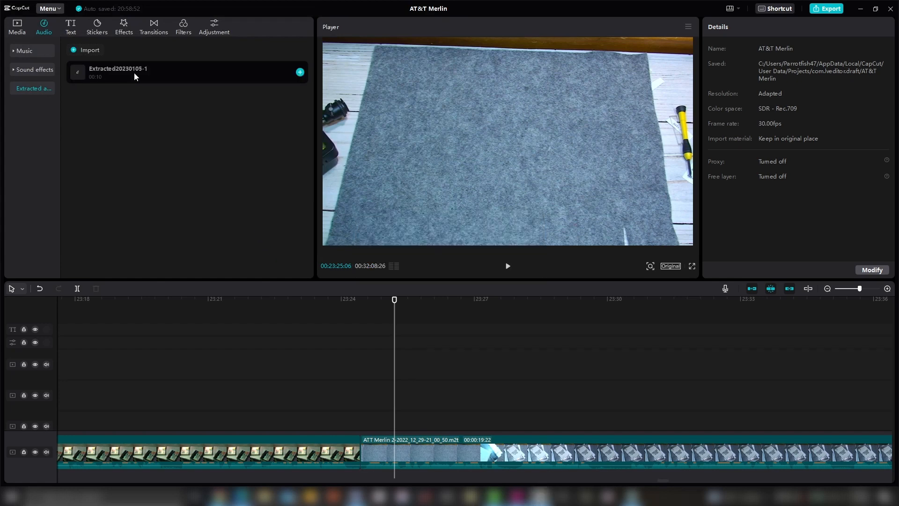
# Place the extracted audio beneath the main video on the timeline and remove it again
pyautogui.moveTo(135, 73); pyautogui.dragTo(331, 398)
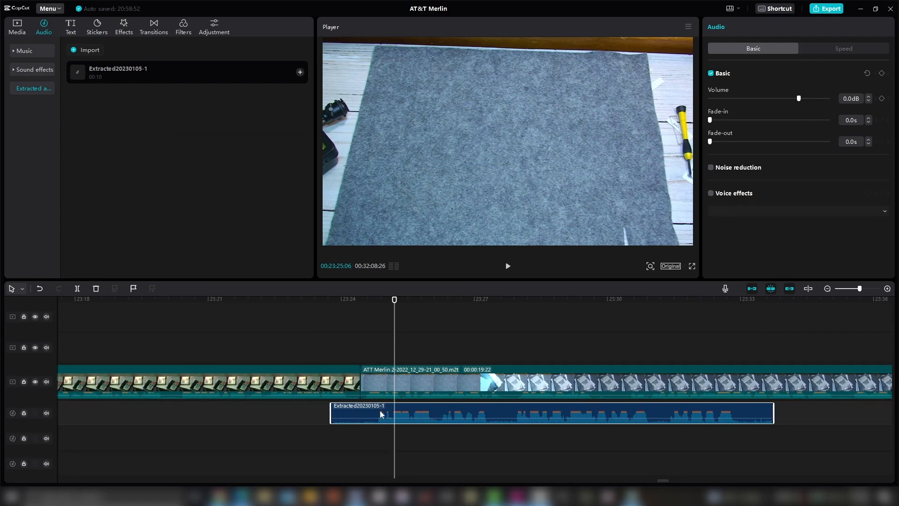
pyautogui.press('Delete')
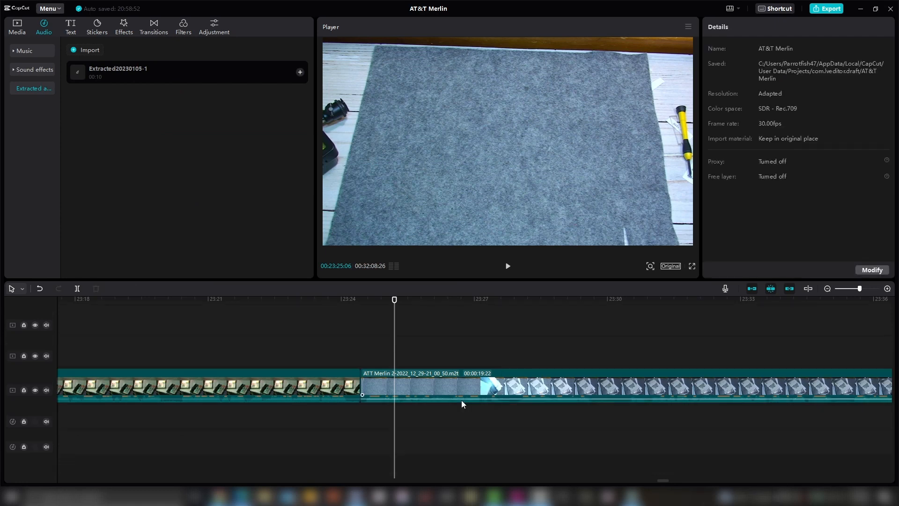
# Place clip ATT Merlin 1-2022_12_29-19_11_27.m2t on the track above the main video and separate its audio
pyautogui.click(17, 27)
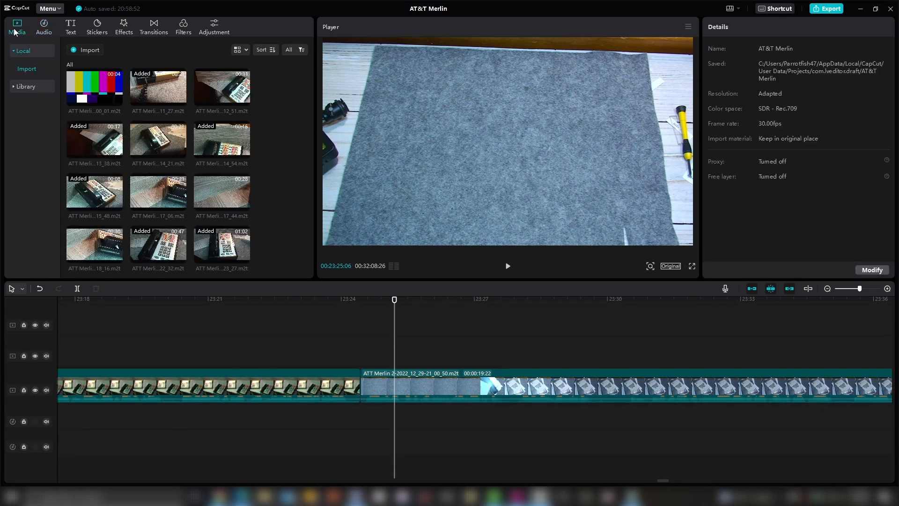
pyautogui.moveTo(177, 93); pyautogui.dragTo(385, 425)
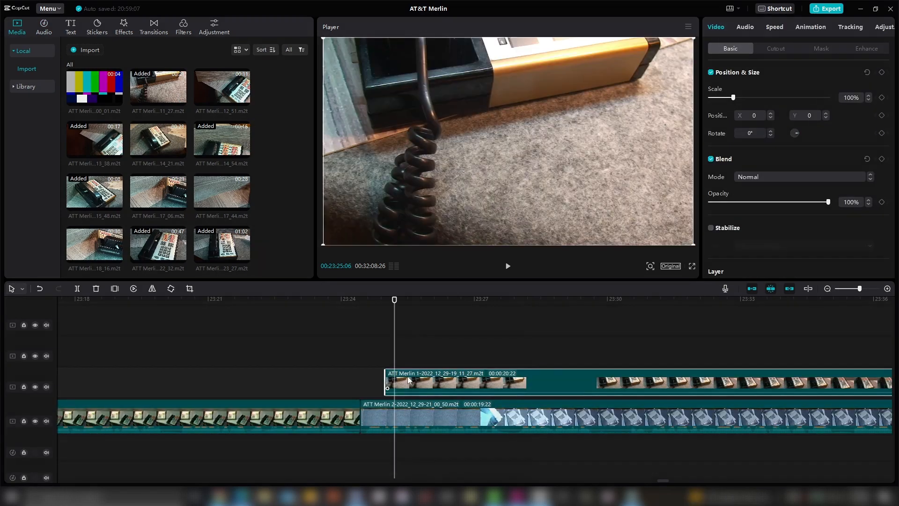
pyautogui.rightClick(406, 409)
pyautogui.click(442, 424)
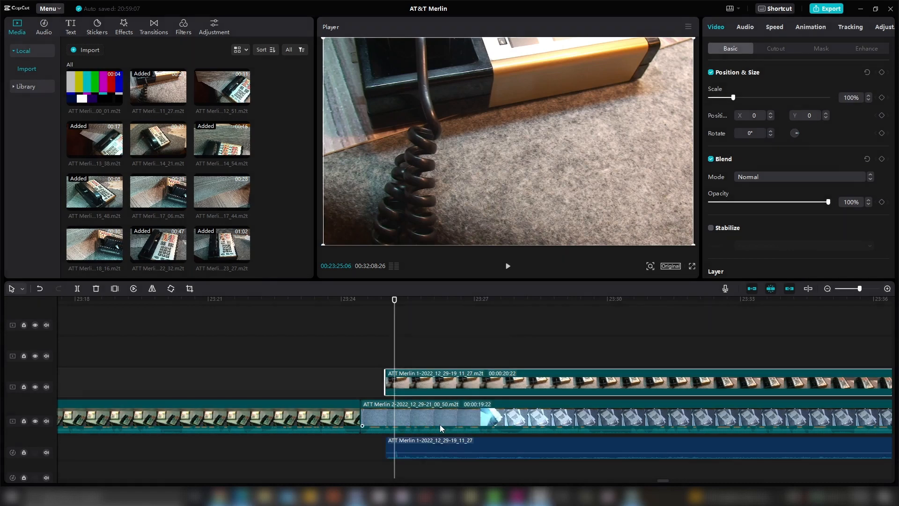
# Delete the overlay video clip, shift its separated audio slightly earlier and delete that audio too
pyautogui.press('Delete')
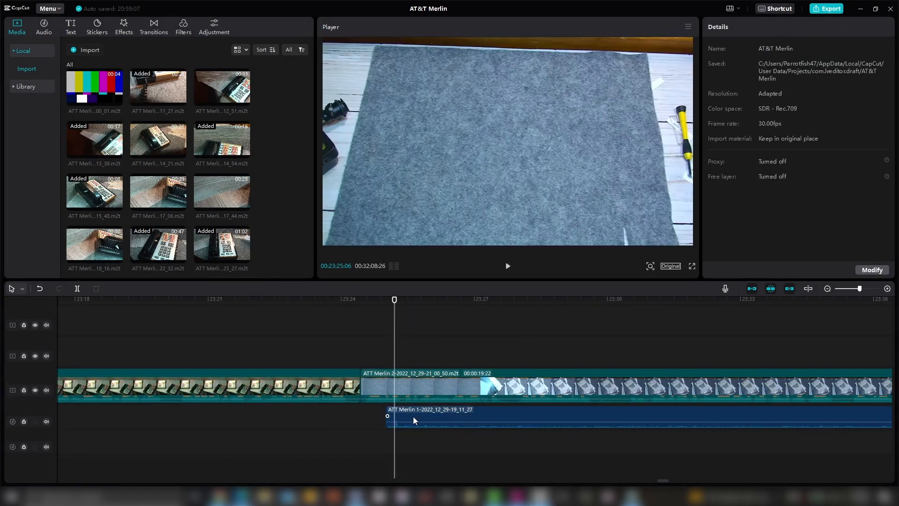
pyautogui.moveTo(413, 416)
pyautogui.mouseDown()
pyautogui.moveTo(387, 415)
pyautogui.moveTo(419, 420)
pyautogui.moveTo(395, 415)
pyautogui.moveTo(403, 413)
pyautogui.mouseUp()
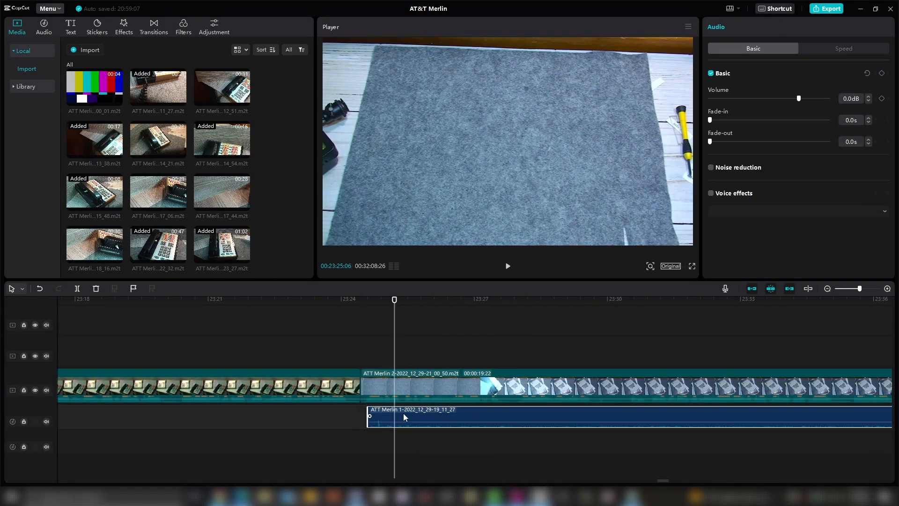
pyautogui.press('Delete')
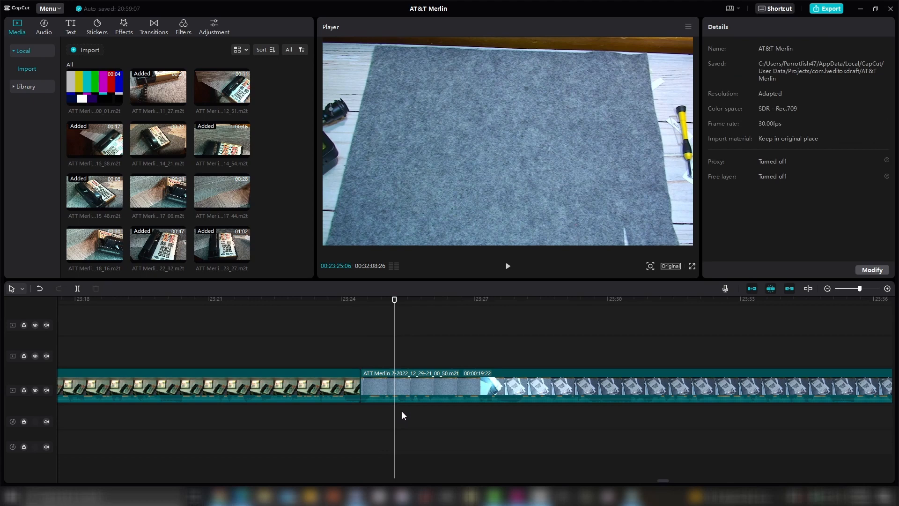
# Browse the built-in music categories and the sound effects library, including the Performance effects
pyautogui.click(46, 28)
pyautogui.click(29, 51)
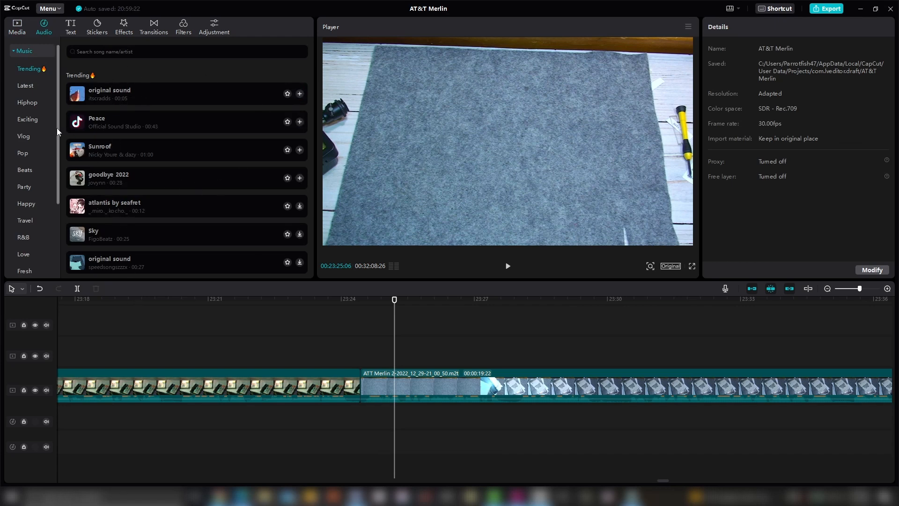
pyautogui.scroll(-5, 51, 187)
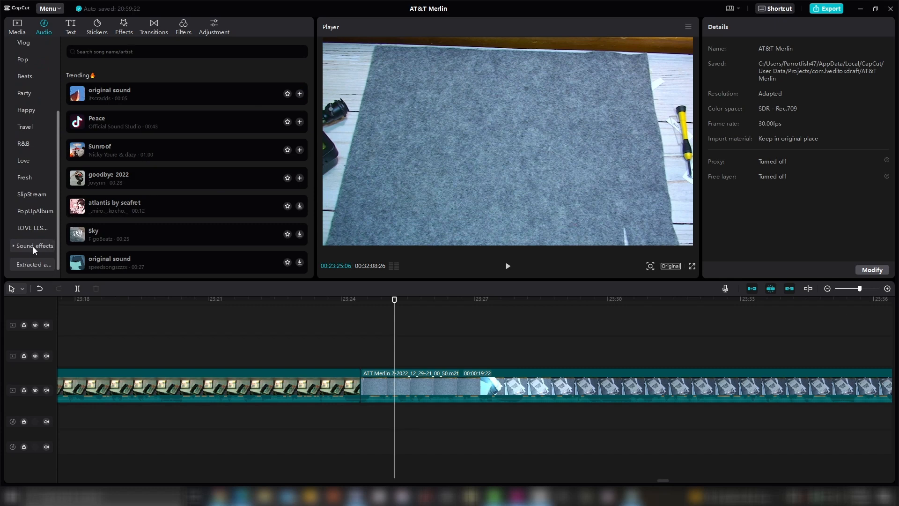
pyautogui.click(33, 245)
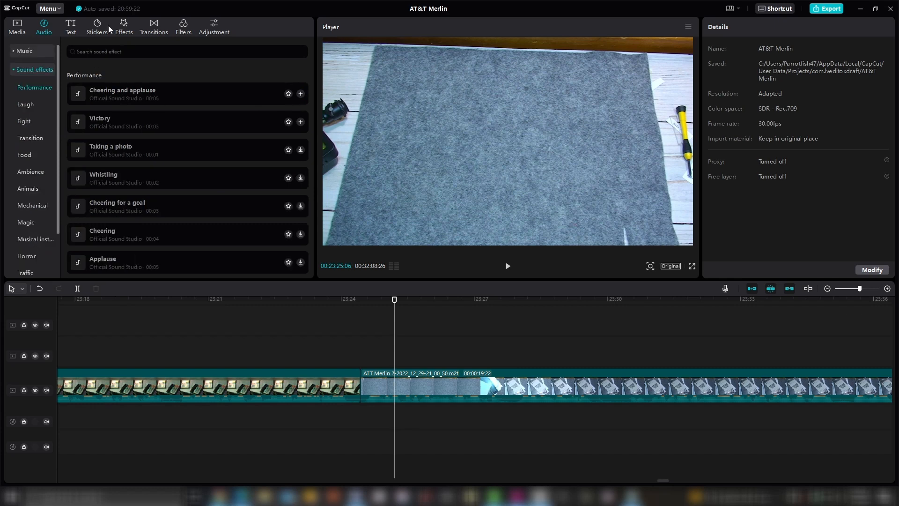
pyautogui.click(140, 146)
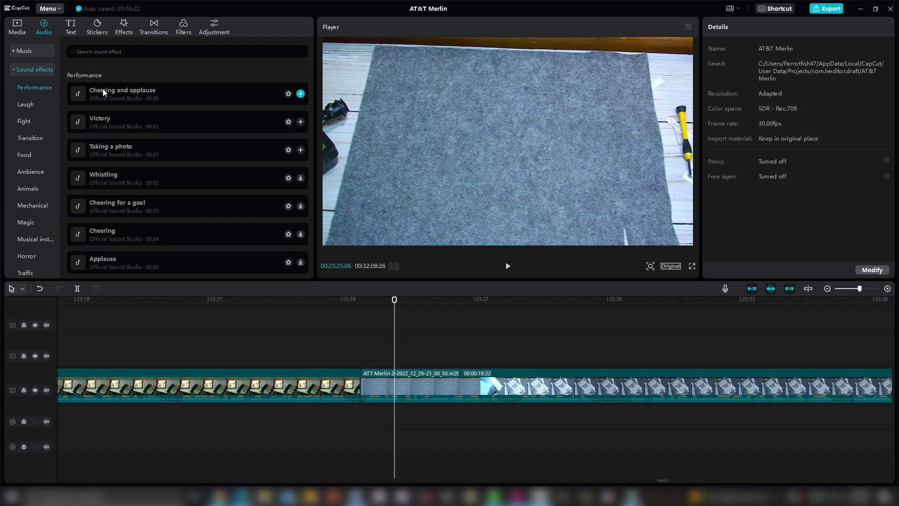
pyautogui.scroll(-2, 26, 182)
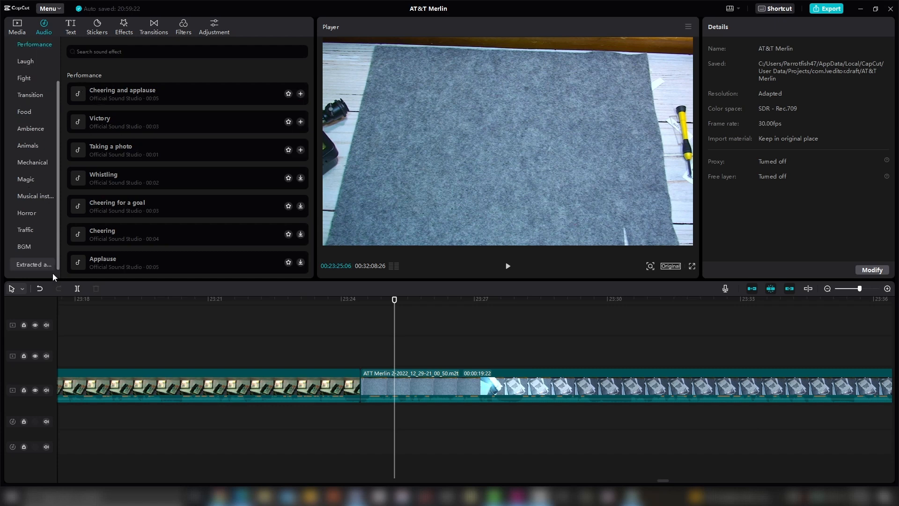
# Add a default text clip above the main video, starting near 23:24 on the timeline
pyautogui.click(71, 26)
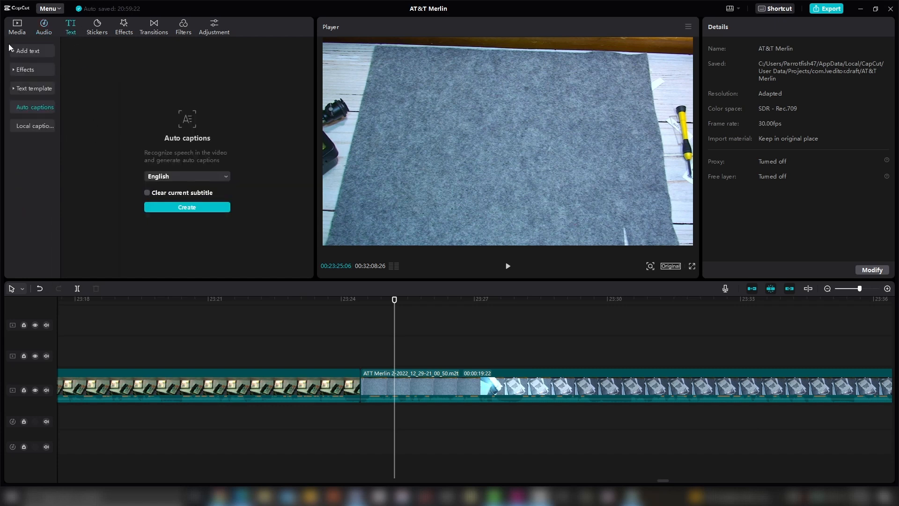
pyautogui.click(26, 52)
pyautogui.moveTo(92, 77); pyautogui.dragTo(357, 353)
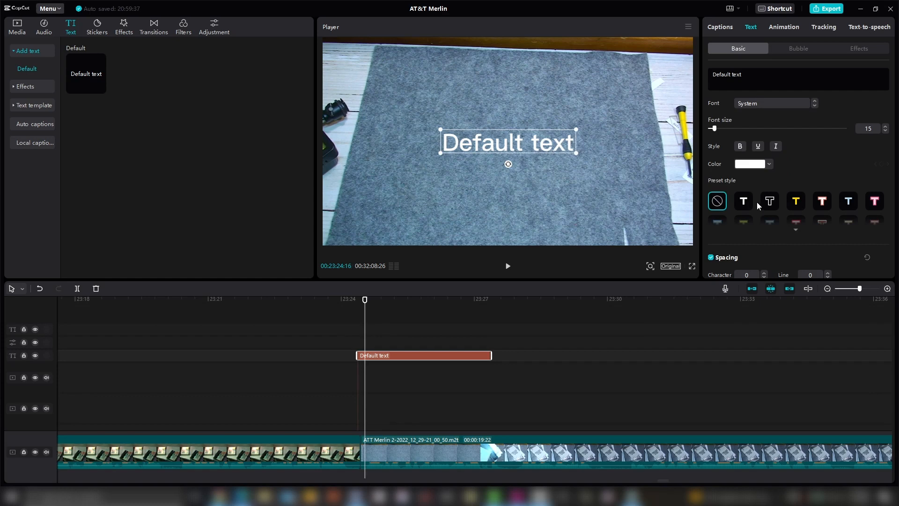
# Try the yellow, light blue and pink preset styles on the default text, review its settings and delete the clip
pyautogui.click(796, 201)
pyautogui.click(848, 201)
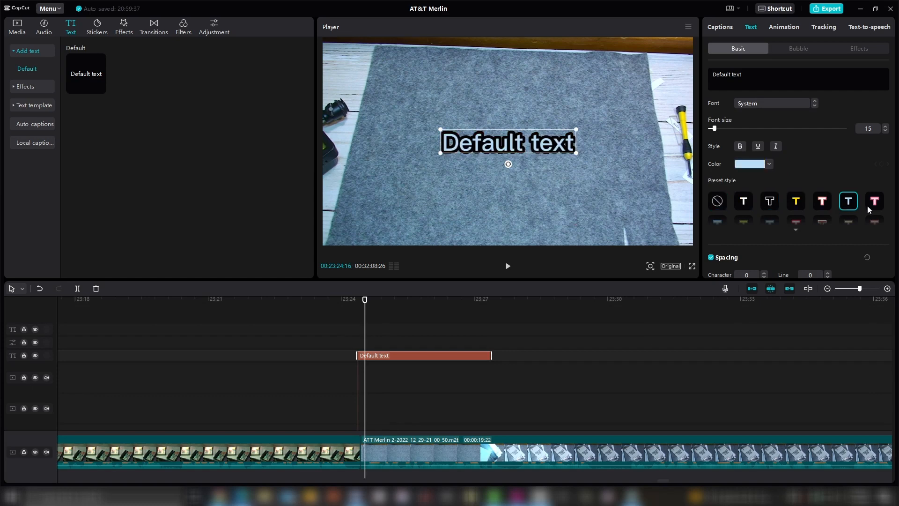
pyautogui.click(874, 201)
pyautogui.scroll(-5, 823, 208)
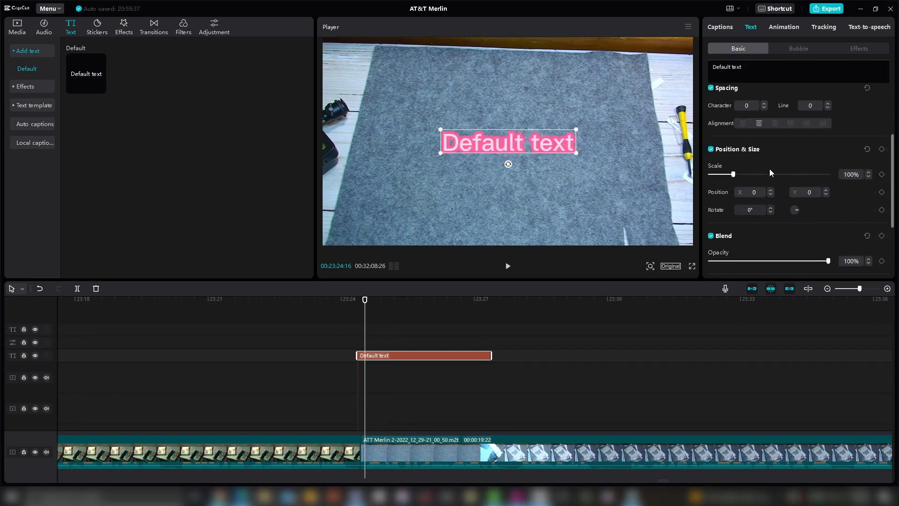
pyautogui.press('Delete')
# Browse the text effects and templates, preview the "A / Guide to Minimal Aesthetic" template on the timeline near 23:24 and delete it
pyautogui.click(28, 87)
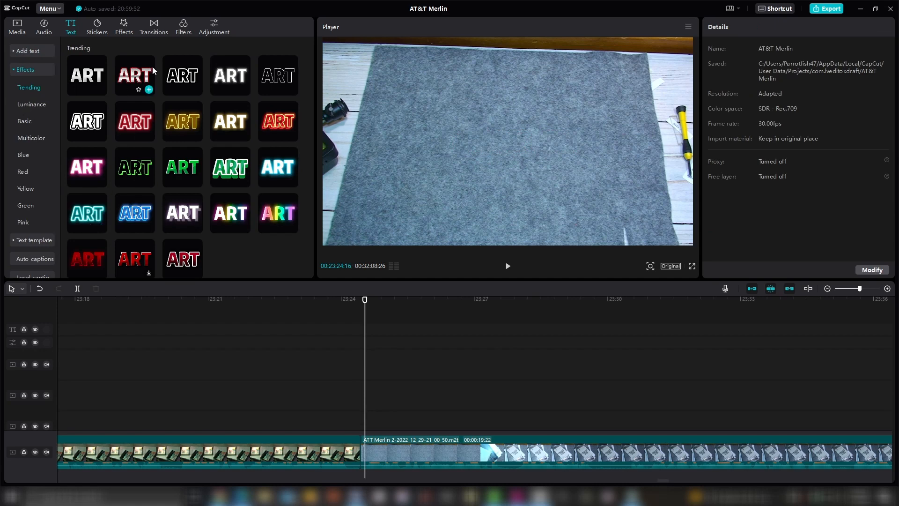
pyautogui.click(46, 238)
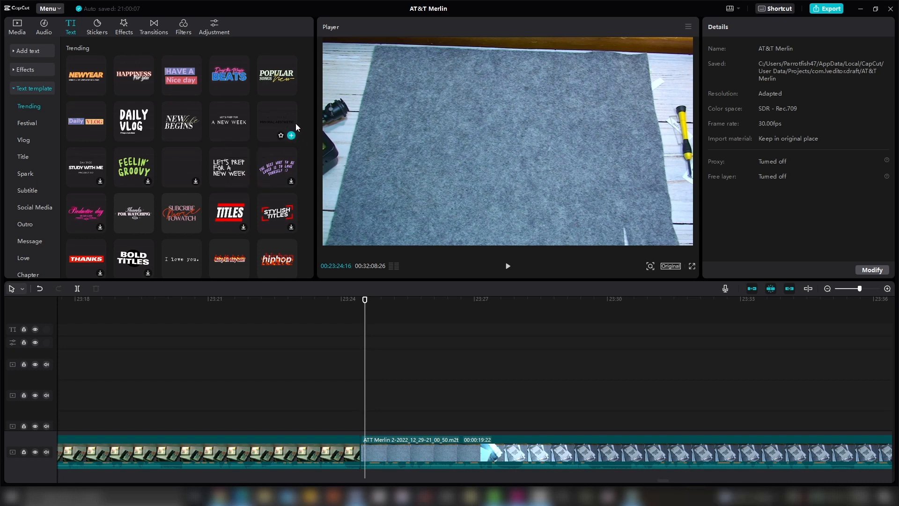
pyautogui.moveTo(295, 123); pyautogui.dragTo(354, 357)
pyautogui.click(381, 309)
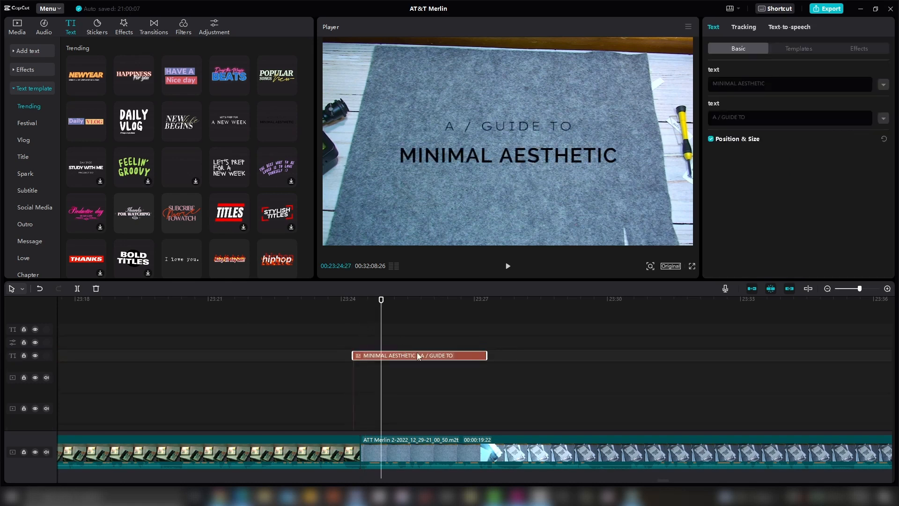
pyautogui.click(420, 355)
pyautogui.press('Delete')
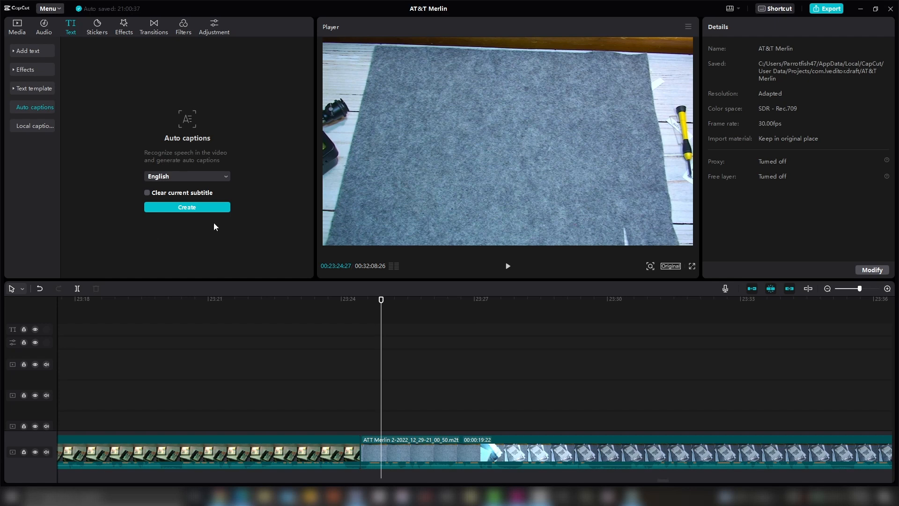
# View the import option for local caption files
pyautogui.click(40, 126)
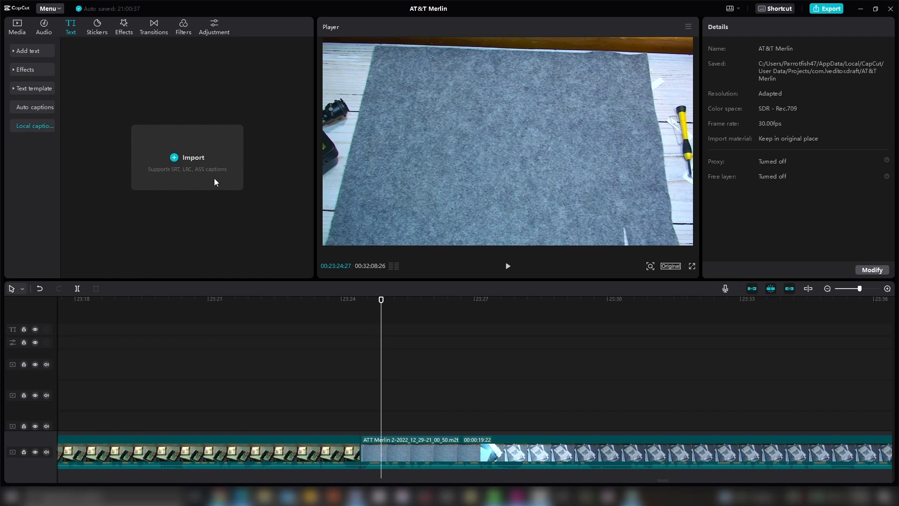
# Add the red Subscribe sticker to the timeline at 00:23:27:28 and move it to about X -852, Y -46
pyautogui.click(97, 27)
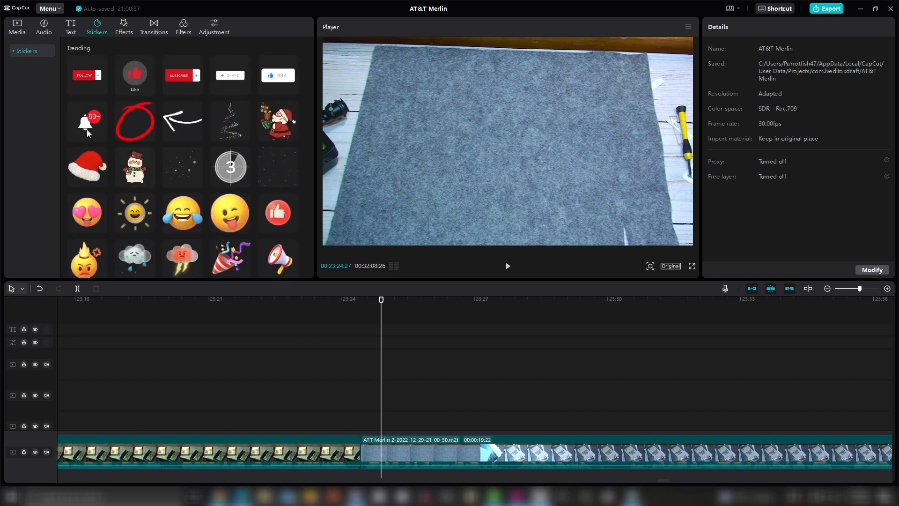
pyautogui.click(437, 300)
pyautogui.click(516, 301)
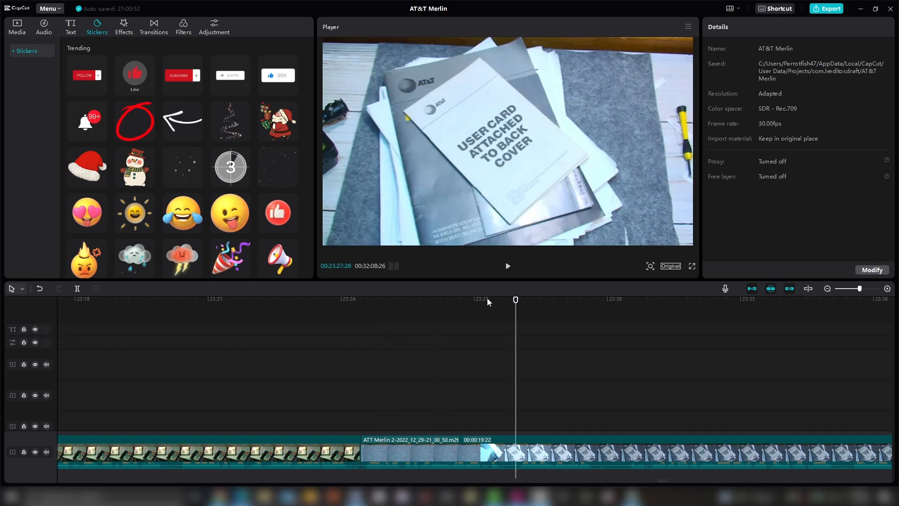
pyautogui.moveTo(168, 75); pyautogui.dragTo(517, 356)
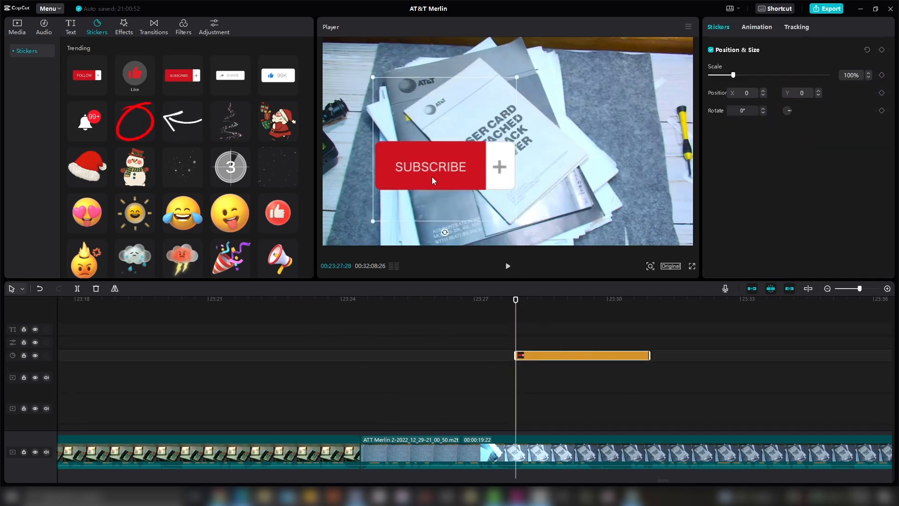
pyautogui.moveTo(432, 176); pyautogui.dragTo(415, 179)
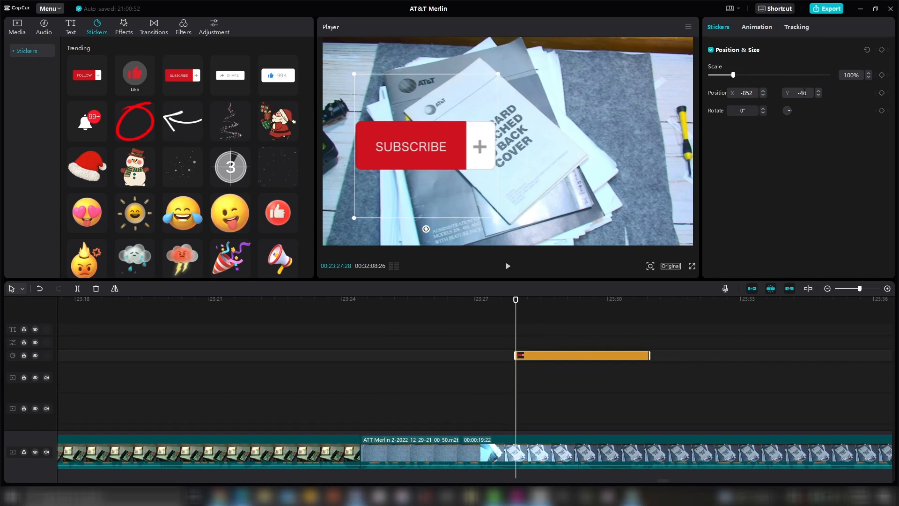
# Keyframe the Subscribe sticker's position at 00:23:27:28, about 00:23:28:23 and 00:23:29:15, ending at about X 447, Y -869
pyautogui.click(883, 50)
pyautogui.moveTo(532, 299); pyautogui.dragTo(552, 300)
pyautogui.moveTo(433, 159); pyautogui.dragTo(573, 169)
pyautogui.moveTo(558, 303); pyautogui.dragTo(585, 304)
pyautogui.click(555, 218)
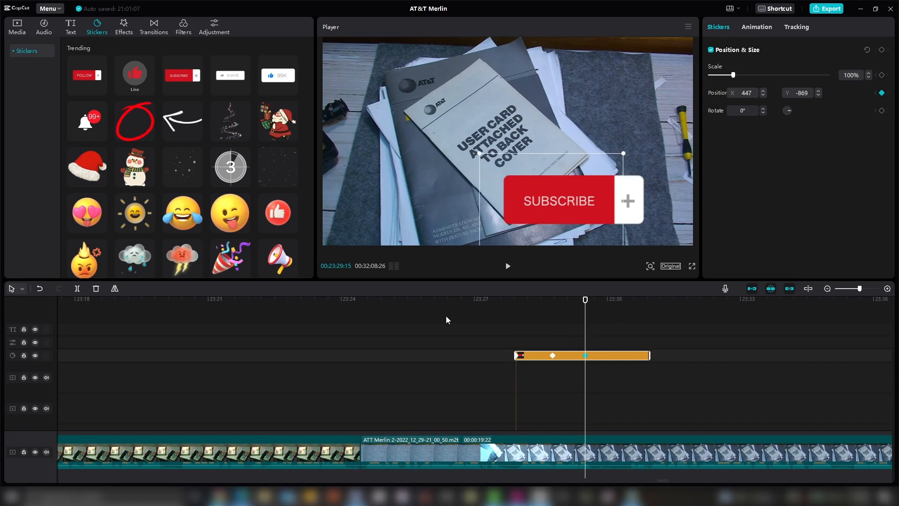
# Play back the Subscribe sticker's keyframed movement, and delete the sticker from the timeline
pyautogui.click(520, 312)
pyautogui.click(508, 265)
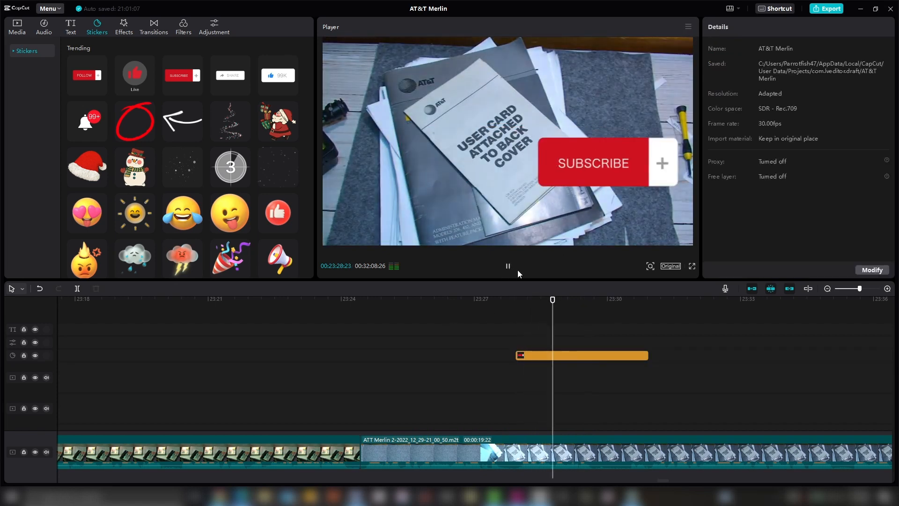
pyautogui.click(508, 266)
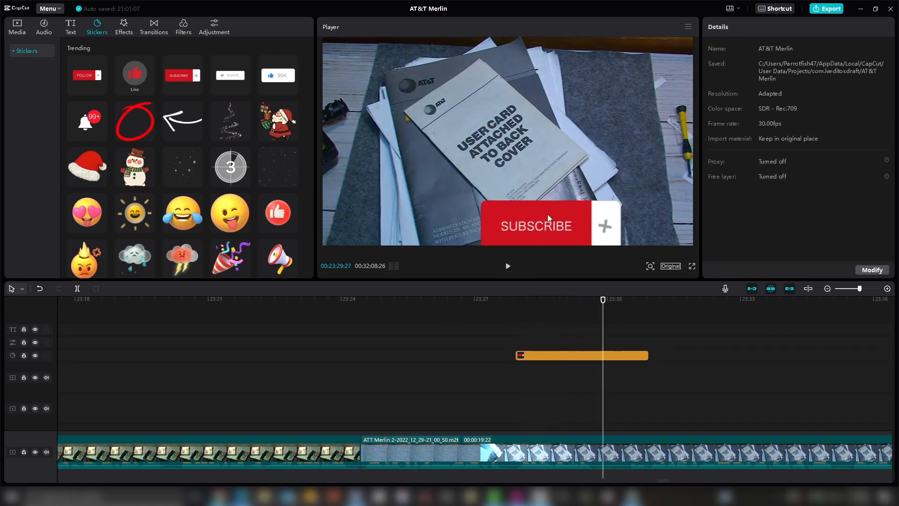
pyautogui.click(534, 356)
pyautogui.press('Delete')
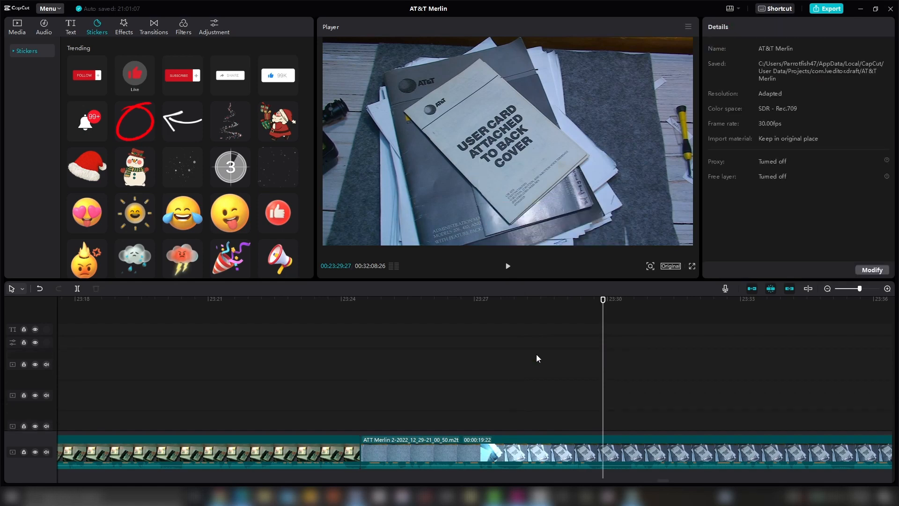
# Apply the Dot silkscreen effect to the phone clip ending near 23:10, and undo a trial shortening of its range
pyautogui.scroll(-5, 203, 165)
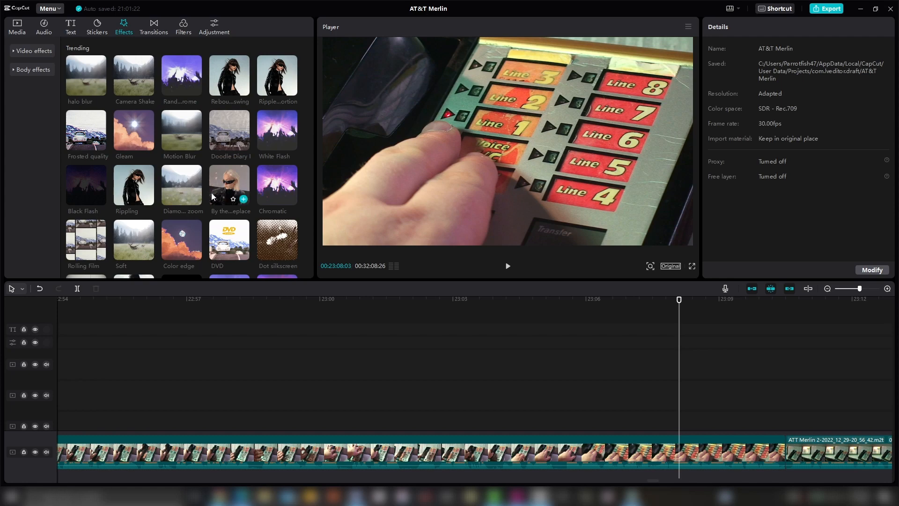
pyautogui.moveTo(213, 197); pyautogui.dragTo(649, 447)
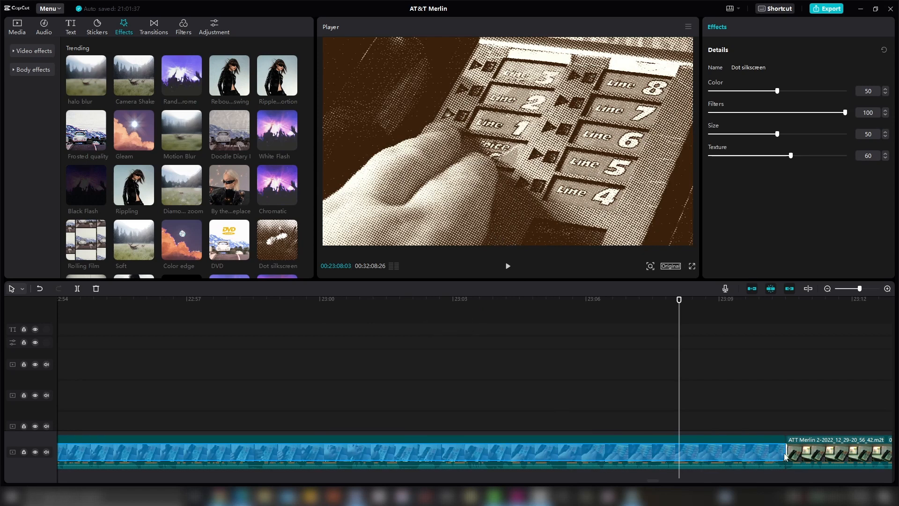
pyautogui.moveTo(785, 457); pyautogui.dragTo(538, 457)
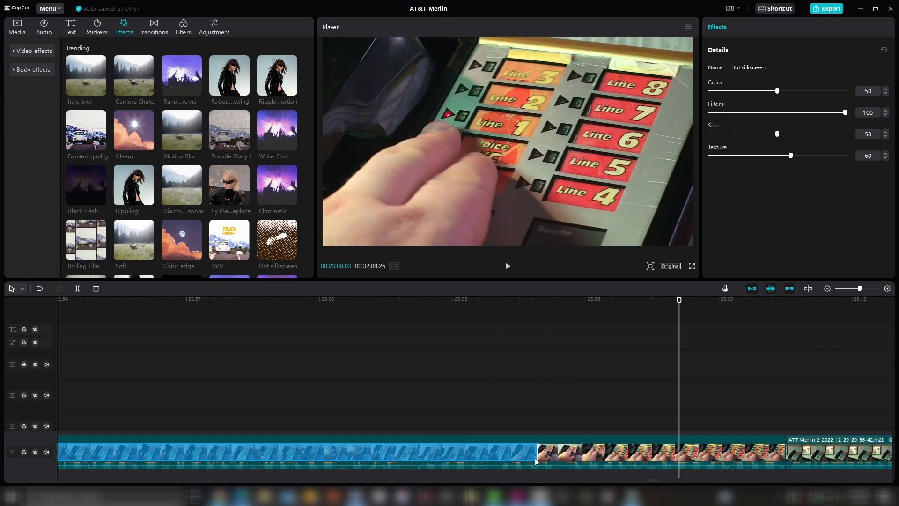
pyautogui.hotkey('ctrl', 'z')
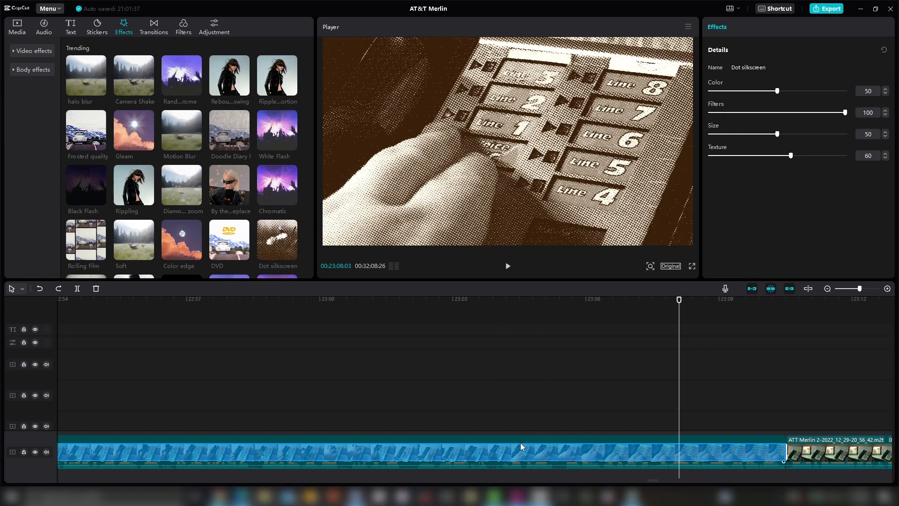
# Try the halo blur effect as a separate clip from 00:23:00:22, extended to about 23:08, and delete it
pyautogui.click(352, 302)
pyautogui.click(352, 302)
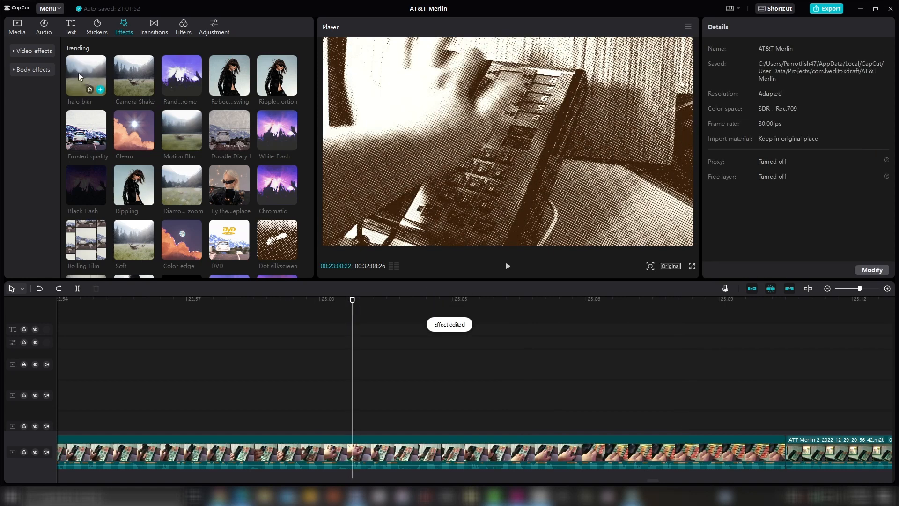
pyautogui.moveTo(91, 88); pyautogui.dragTo(354, 361)
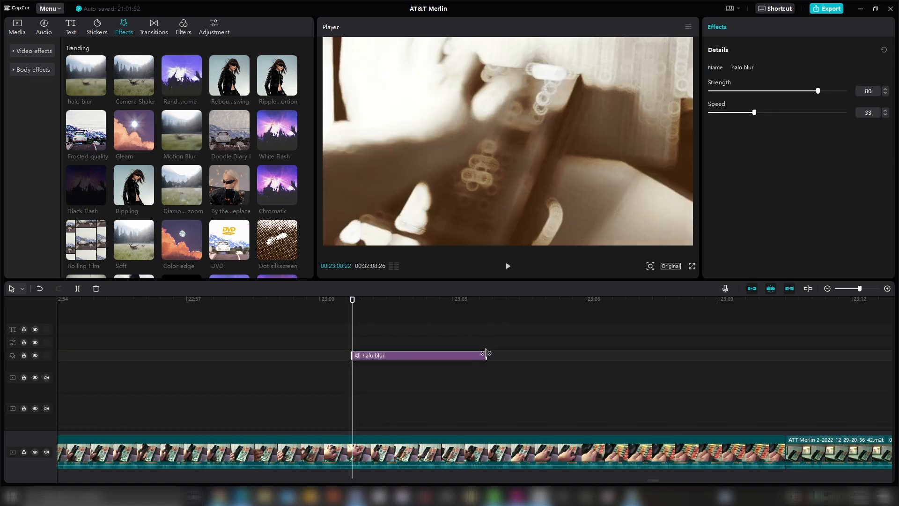
pyautogui.moveTo(483, 357); pyautogui.dragTo(685, 356)
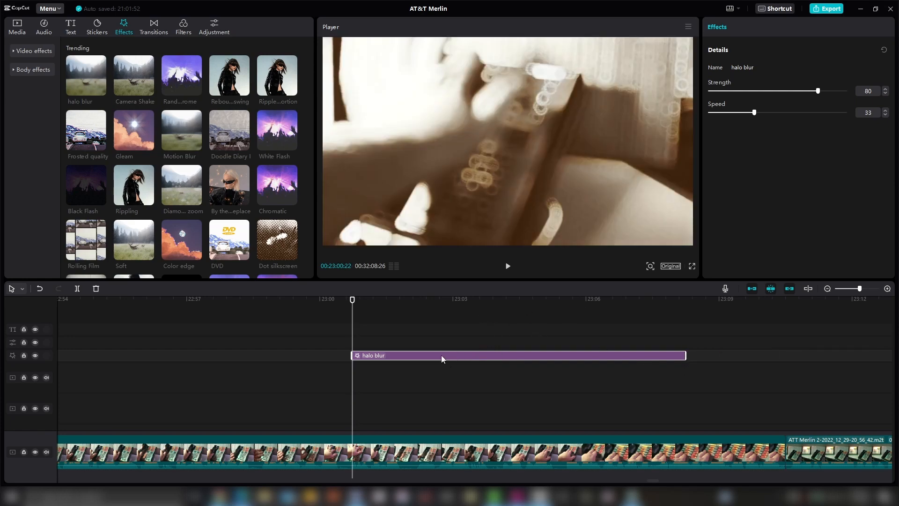
pyautogui.press('Delete')
# Browse the body effects, including the Trending collection
pyautogui.click(18, 72)
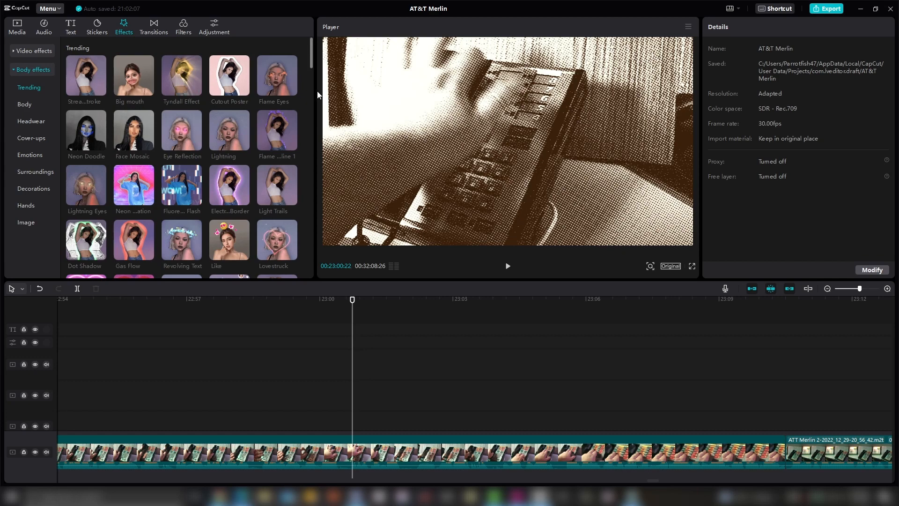
pyautogui.moveTo(312, 65); pyautogui.dragTo(327, 202)
pyautogui.click(29, 87)
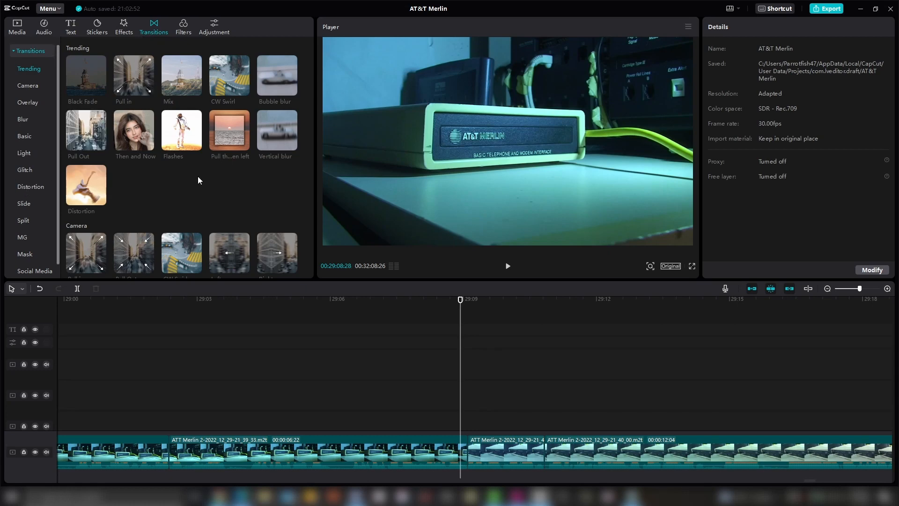
# Browse the trending transitions and preview Vertical blur and the sunset-thumbnail pull transition beside it
pyautogui.scroll(-2, 275, 100)
pyautogui.scroll(2, 263, 100)
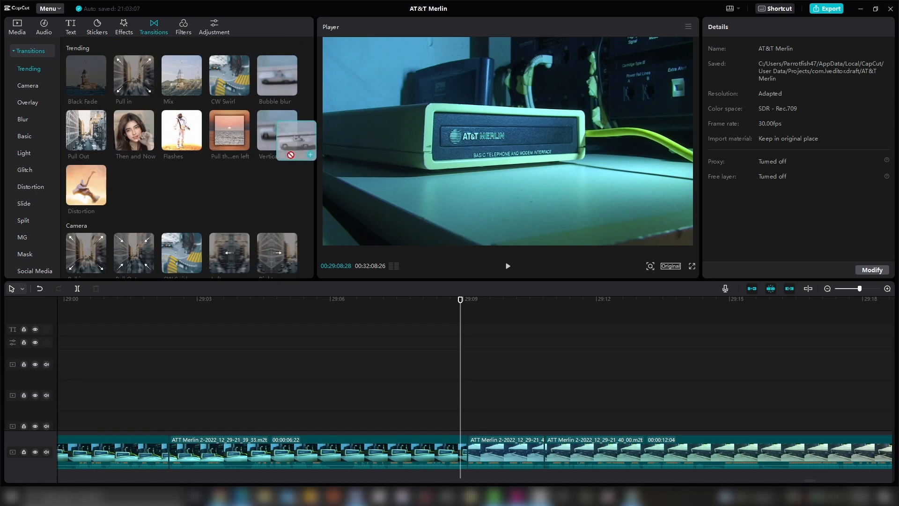
pyautogui.click(270, 132)
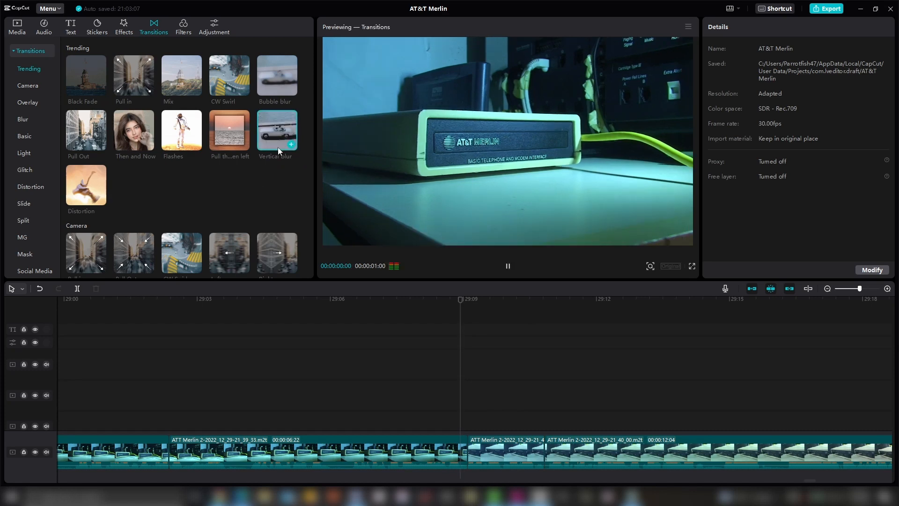
pyautogui.click(227, 131)
pyautogui.click(507, 266)
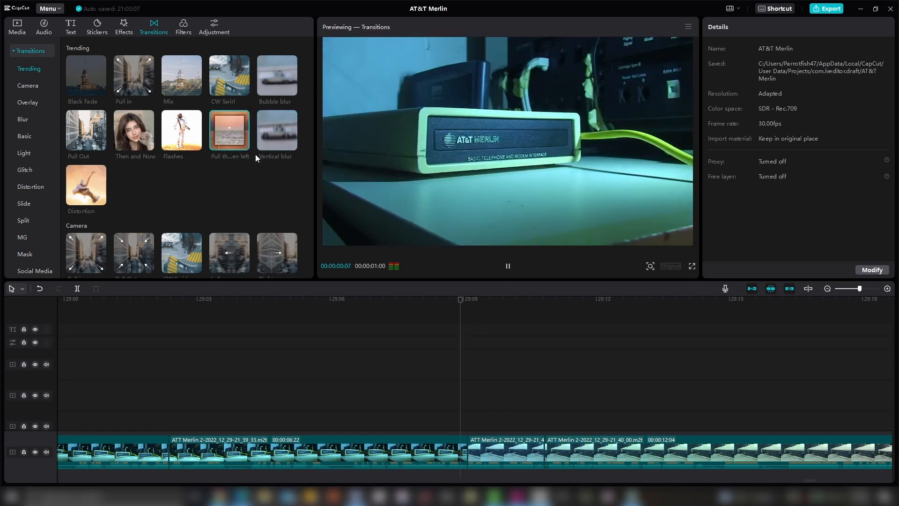
# Try the Vertical blur transition on the cut near 29:09 with its duration shortened slightly, and delete it
pyautogui.moveTo(246, 145); pyautogui.dragTo(473, 454)
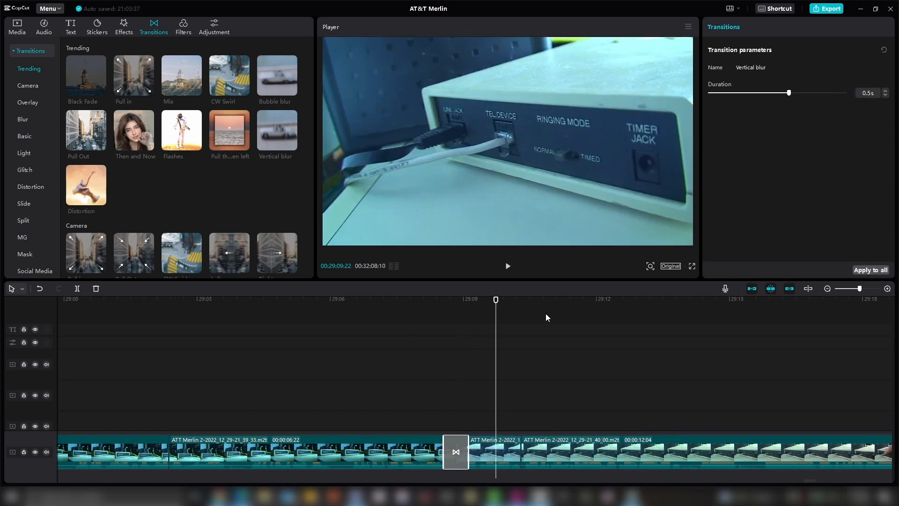
pyautogui.click(776, 93)
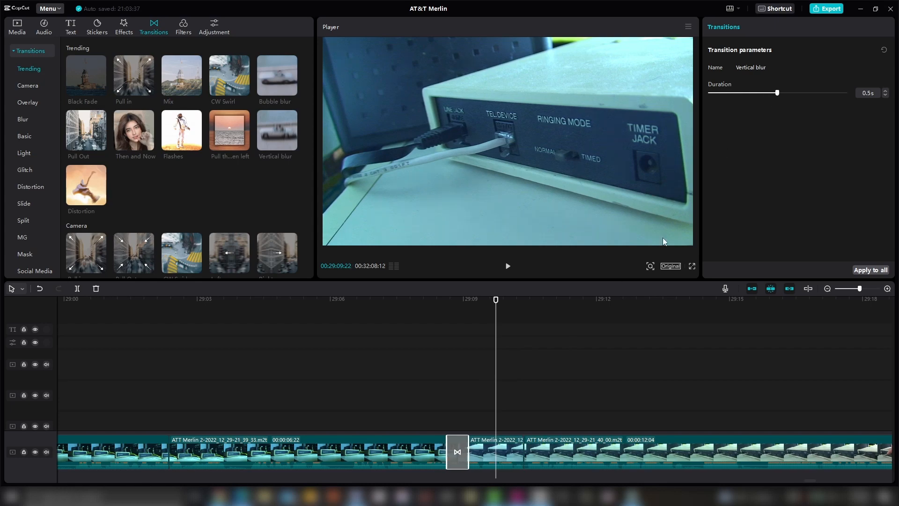
pyautogui.press('Delete')
# Try the Vapor and One day filters directly on the short clip starting near 29:09, and undo the filtering
pyautogui.click(175, 34)
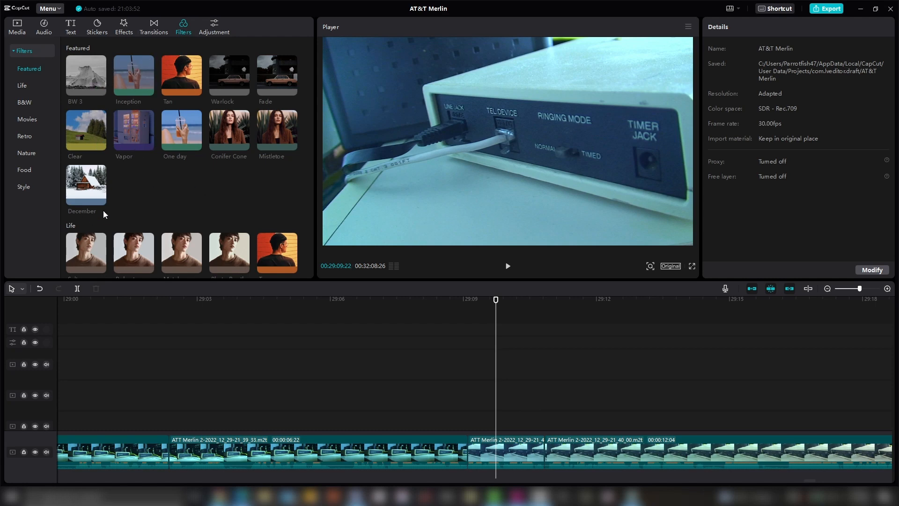
pyautogui.moveTo(482, 440); pyautogui.dragTo(483, 439)
pyautogui.hotkey('ctrl', 'z')
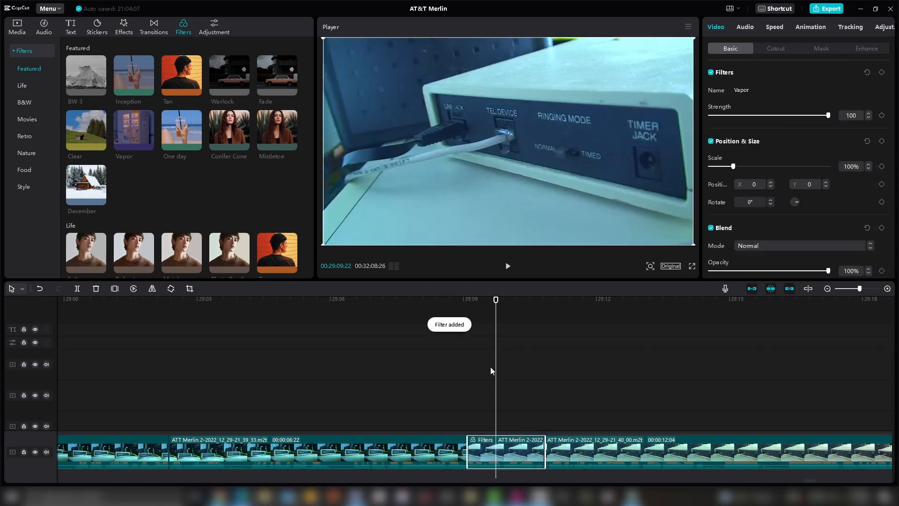
pyautogui.moveTo(187, 131); pyautogui.dragTo(490, 444)
# Try the Tan filter as a separate clip spanning about 29:08 to 29:13, and delete it
pyautogui.moveTo(182, 75); pyautogui.dragTo(456, 344)
pyautogui.click(457, 344)
pyautogui.click(451, 304)
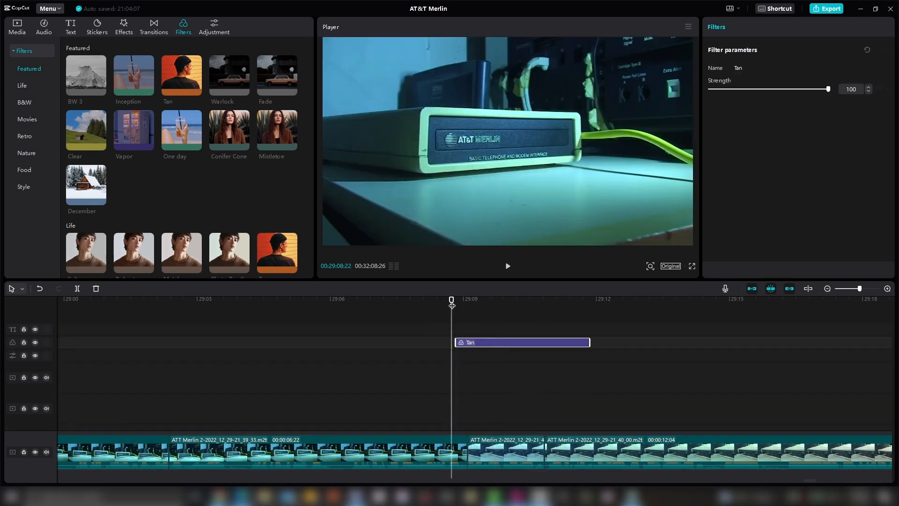
pyautogui.moveTo(523, 349); pyautogui.dragTo(474, 351)
pyautogui.click(433, 303)
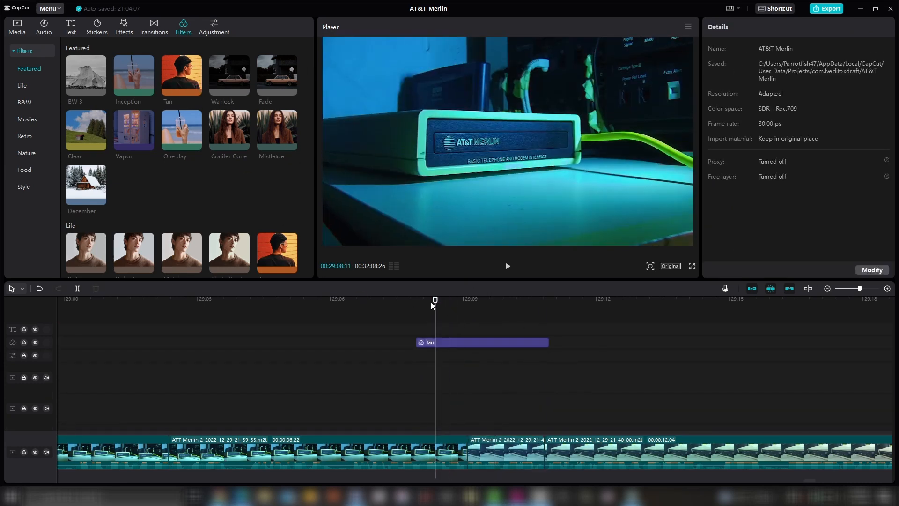
pyautogui.moveTo(549, 342); pyautogui.dragTo(635, 342)
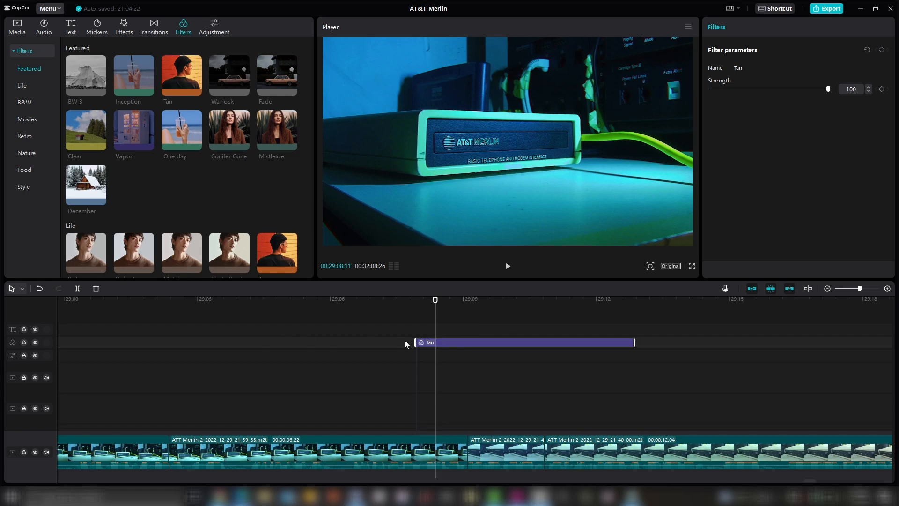
pyautogui.press('Delete')
# Add a custom adjustment clip to the timeline and move its start to about 00:29:06:24
pyautogui.click(214, 29)
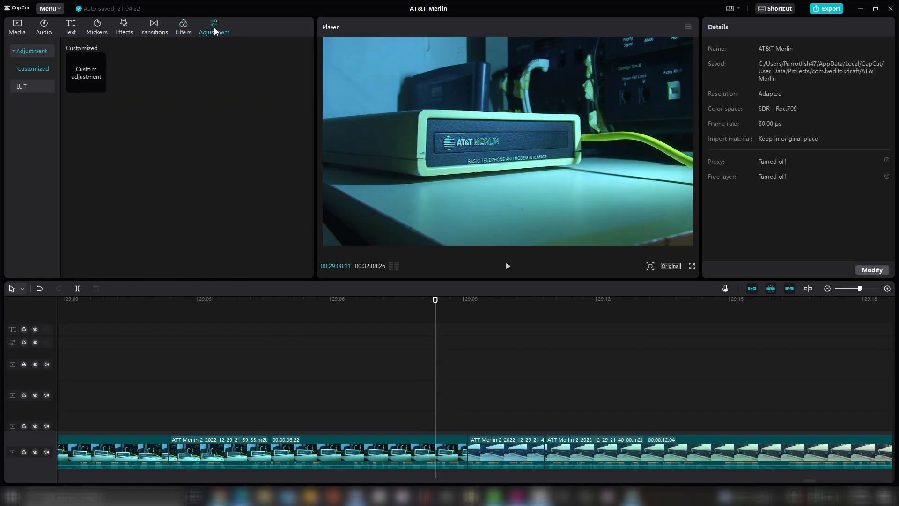
pyautogui.moveTo(87, 71)
pyautogui.click(101, 87)
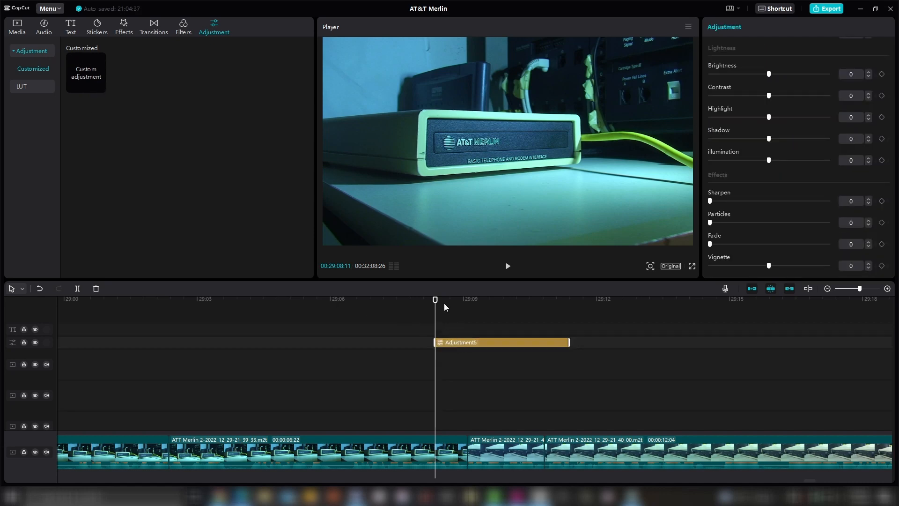
pyautogui.moveTo(449, 343); pyautogui.dragTo(379, 344)
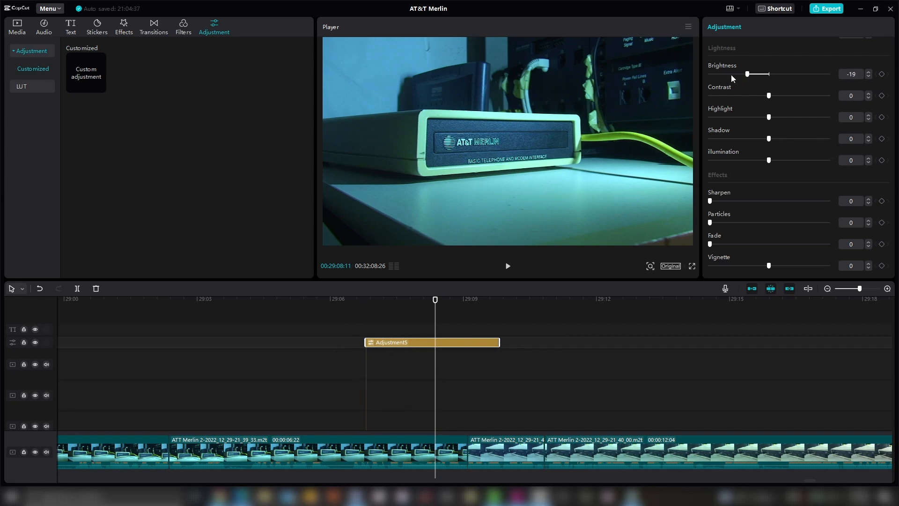
# Set the adjustment clip's brightness to -34, contrast to 27, sharpen to 100 and vignette to 24
pyautogui.moveTo(731, 75); pyautogui.dragTo(727, 76)
pyautogui.click(800, 96)
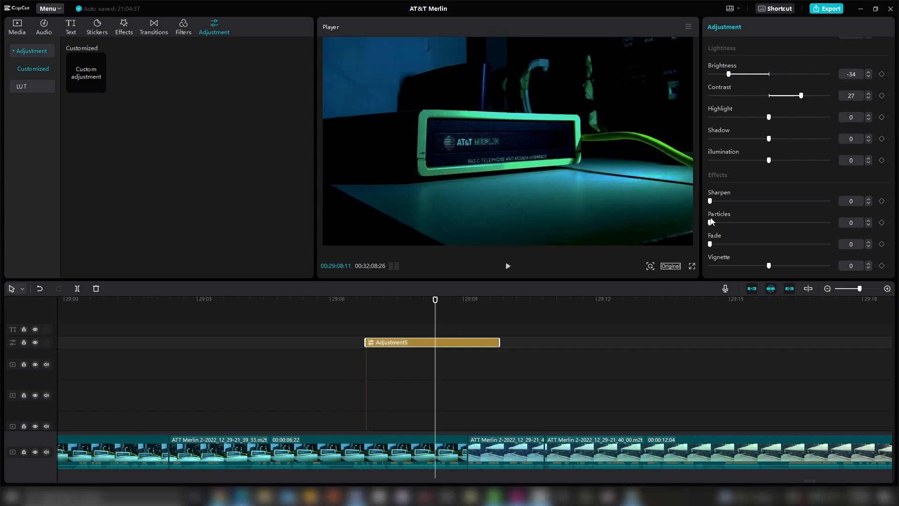
pyautogui.moveTo(729, 200); pyautogui.dragTo(831, 201)
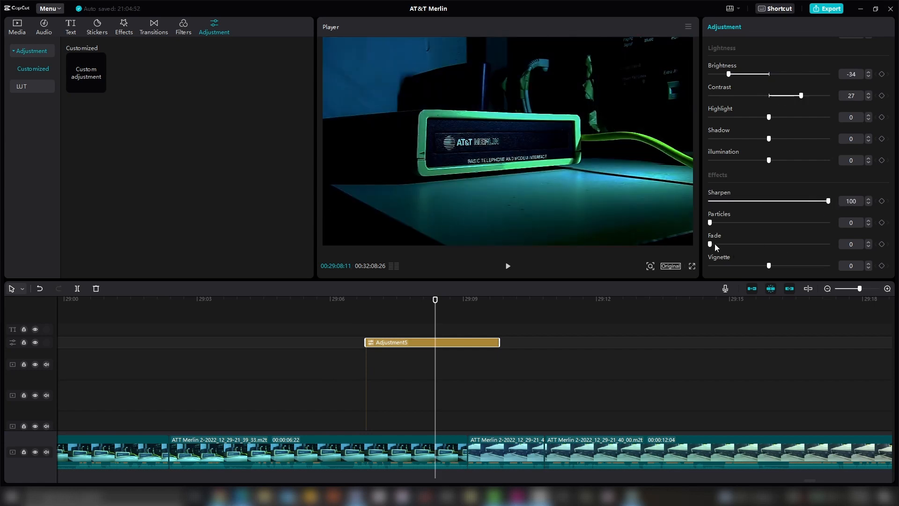
pyautogui.moveTo(714, 243)
pyautogui.mouseDown()
pyautogui.moveTo(810, 237)
pyautogui.moveTo(710, 248)
pyautogui.mouseUp()
pyautogui.moveTo(828, 266); pyautogui.dragTo(797, 265)
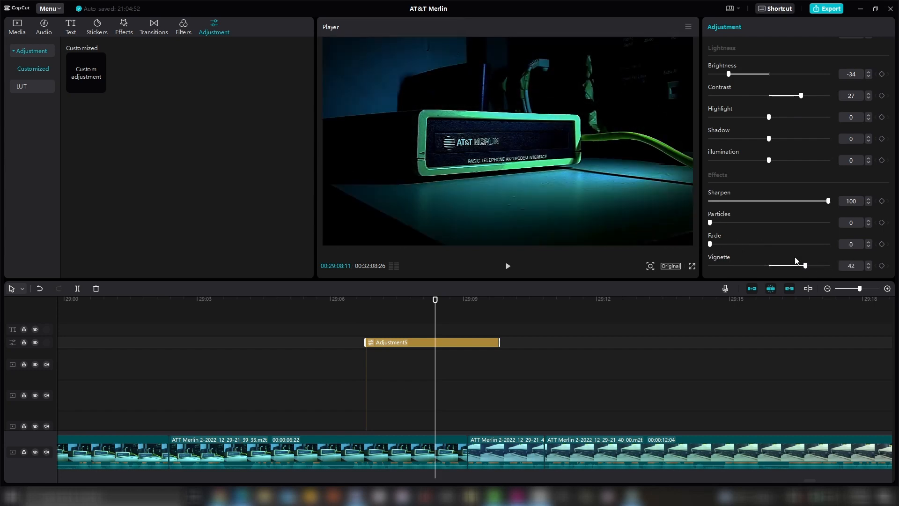
# Move the adjustment clip to start near 29:04, check the footage at 00:29:04:01, and shift the clip toward 29:12
pyautogui.click(360, 313)
pyautogui.moveTo(373, 343); pyautogui.dragTo(224, 314)
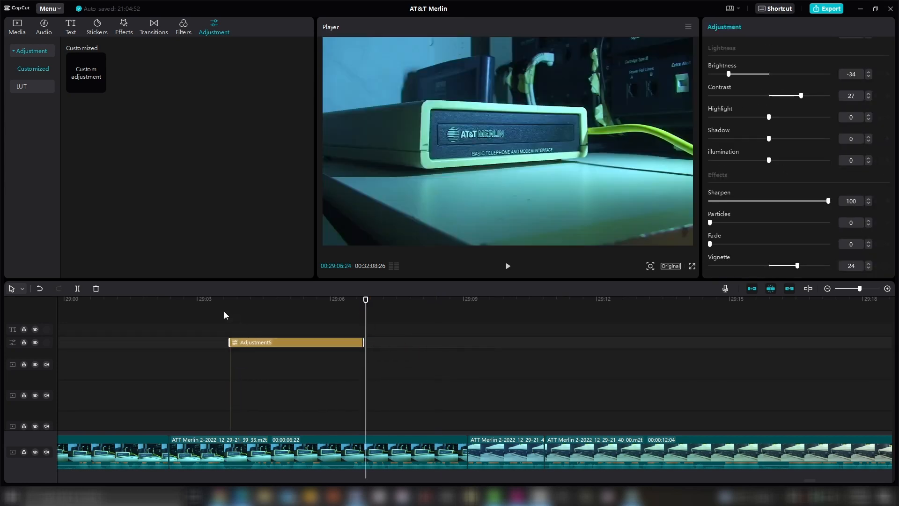
pyautogui.click(224, 315)
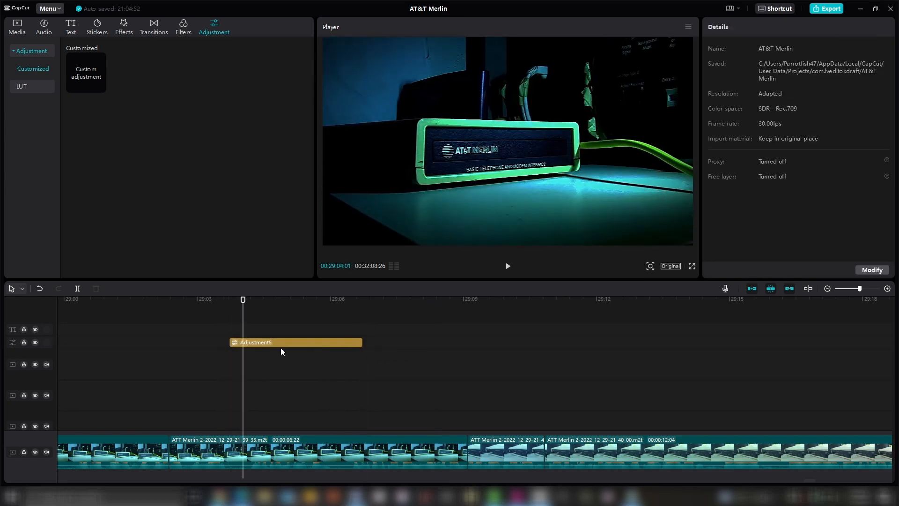
pyautogui.click(348, 344)
pyautogui.moveTo(348, 344); pyautogui.dragTo(600, 342)
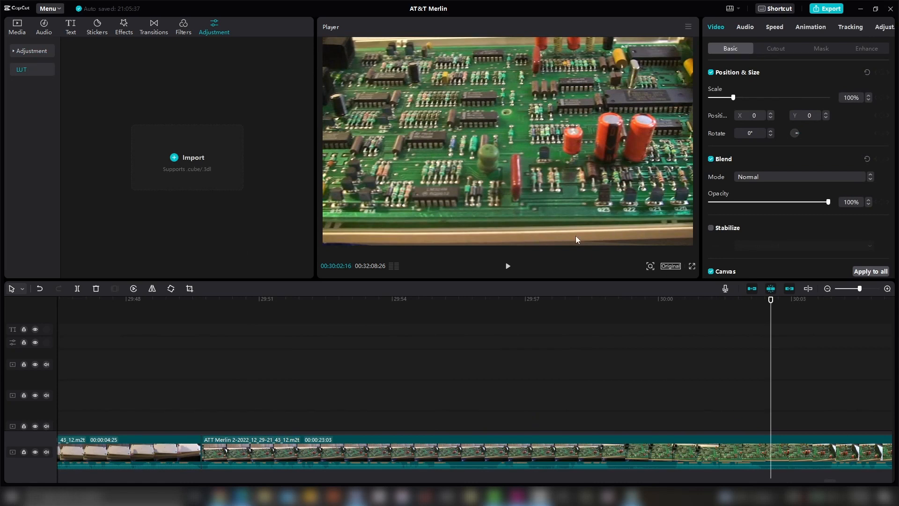
# Set the circuit-board clip's scale to 102% and paste a copy of the clip on the track above at 00:30:01:18
pyautogui.click(757, 451)
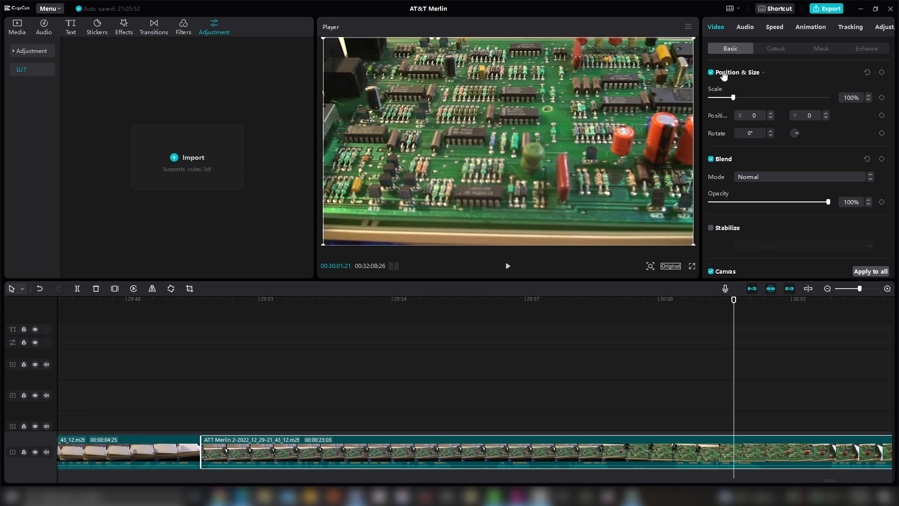
pyautogui.moveTo(733, 97); pyautogui.dragTo(734, 98)
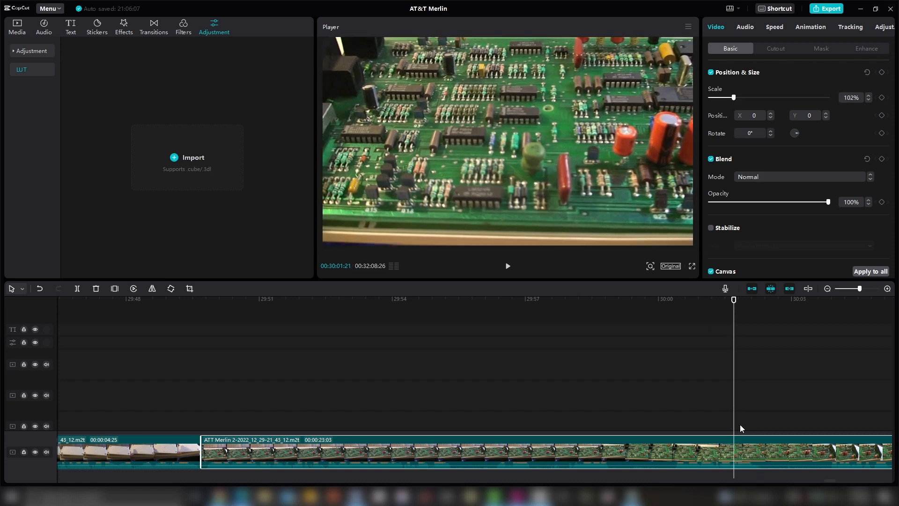
pyautogui.moveTo(733, 302); pyautogui.dragTo(729, 303)
pyautogui.hotkey('ctrl', 'v')
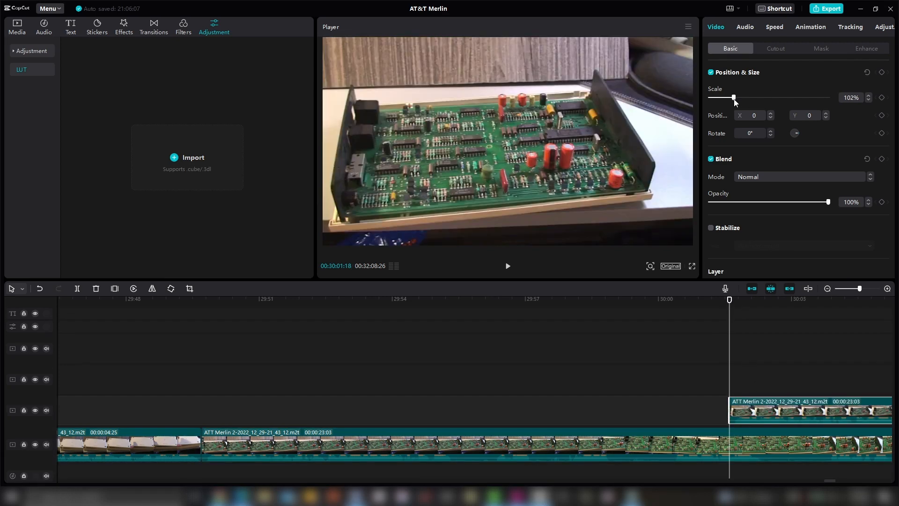
# Set the overlay clip's scale to 78%, keep opacity at 100%, and try the Soft light blend mode before restoring Normal
pyautogui.moveTo(733, 98); pyautogui.dragTo(728, 97)
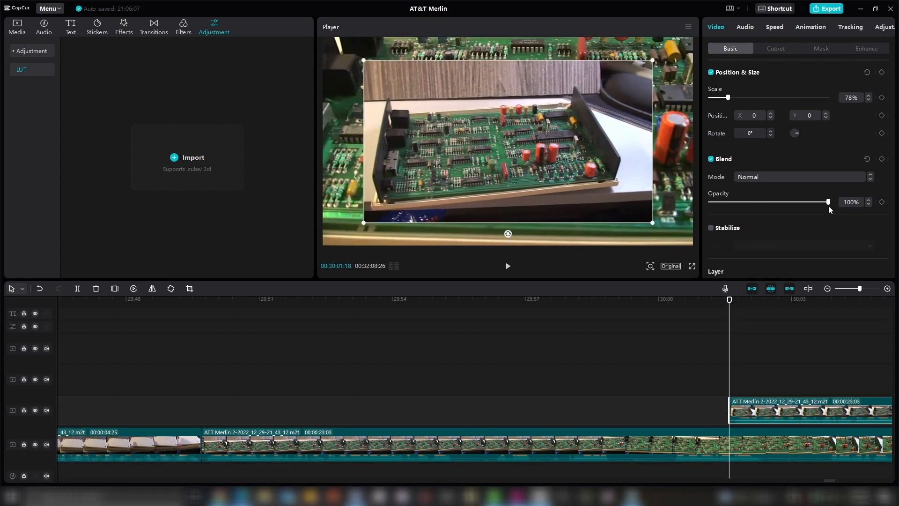
pyautogui.moveTo(828, 206); pyautogui.dragTo(859, 204)
pyautogui.click(776, 179)
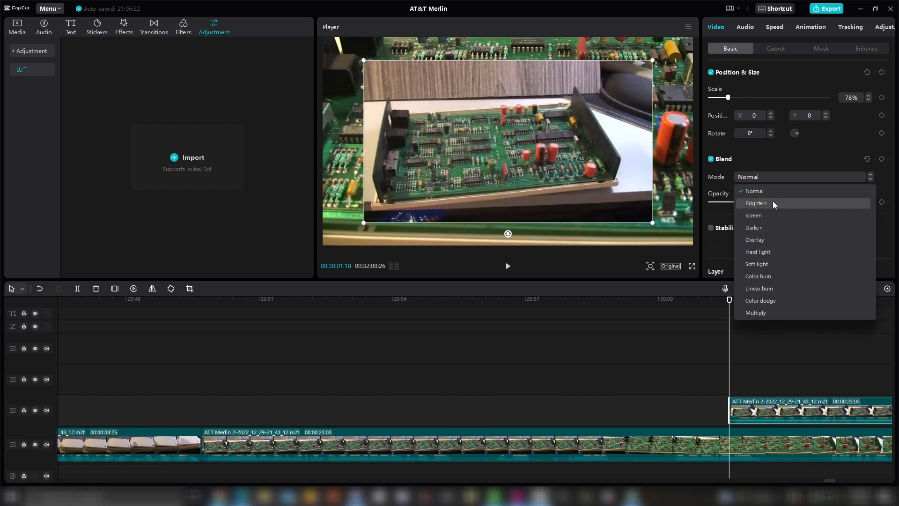
pyautogui.click(784, 264)
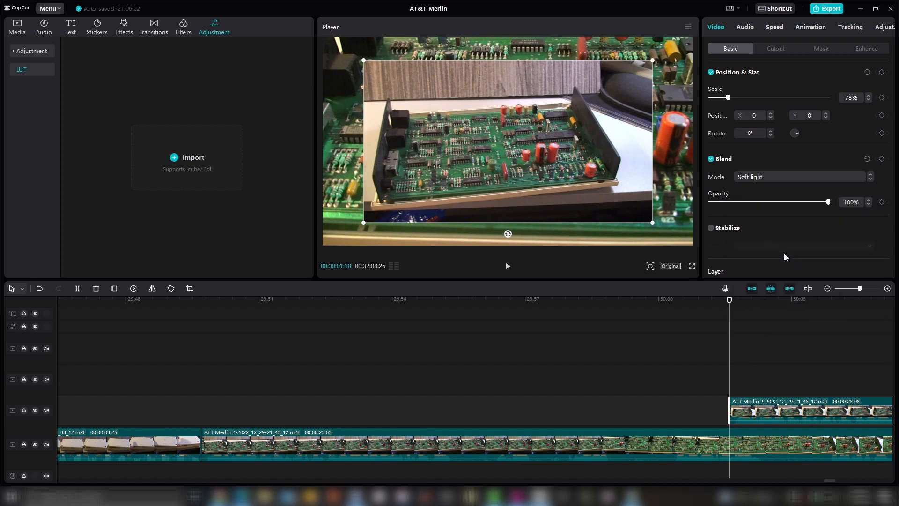
pyautogui.click(782, 175)
pyautogui.click(768, 189)
pyautogui.scroll(-2, 838, 209)
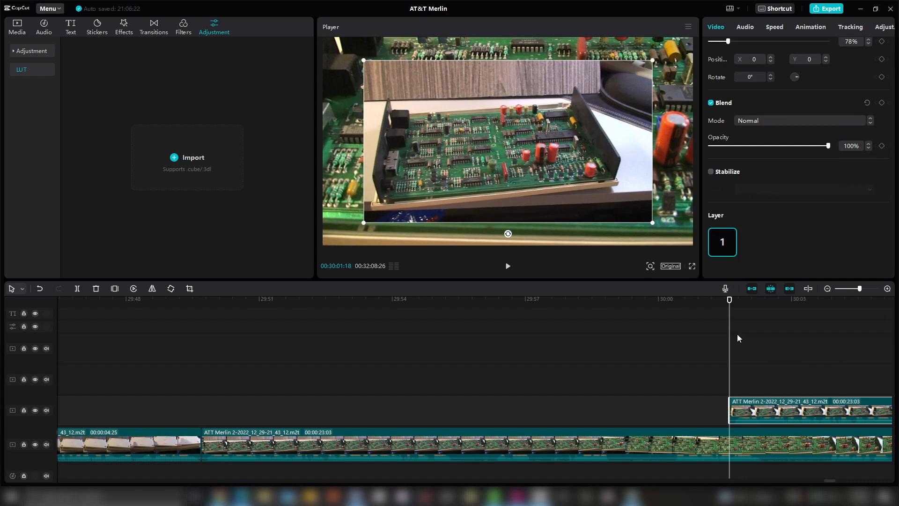
pyautogui.scroll(2, 771, 47)
# Try the chroma key cutout on the overlay clip, turn it off again and undo the last change
pyautogui.click(771, 49)
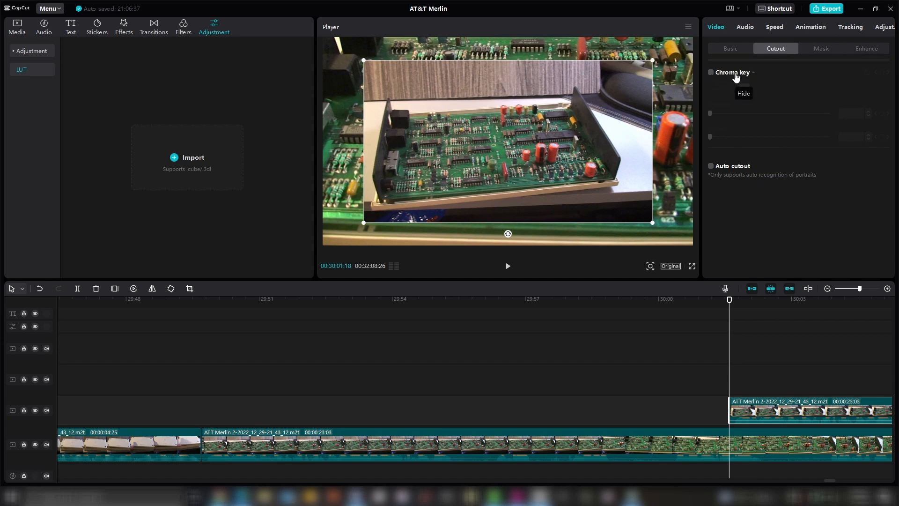
pyautogui.click(722, 78)
pyautogui.click(711, 73)
pyautogui.click(711, 74)
pyautogui.hotkey('ctrl', 'z')
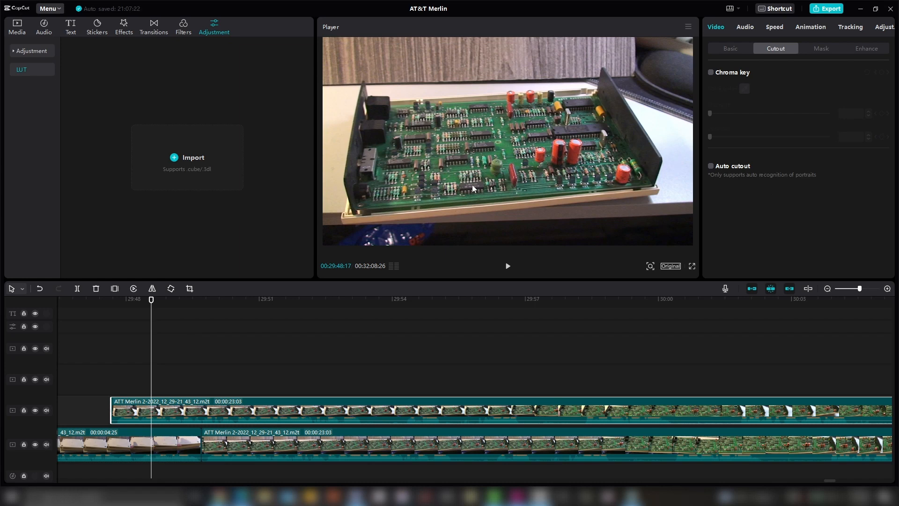
# Try the Split, Filmstrip and Rectangle masks on the overlay clip, and turn off masking on the short main-track clip
pyautogui.click(814, 49)
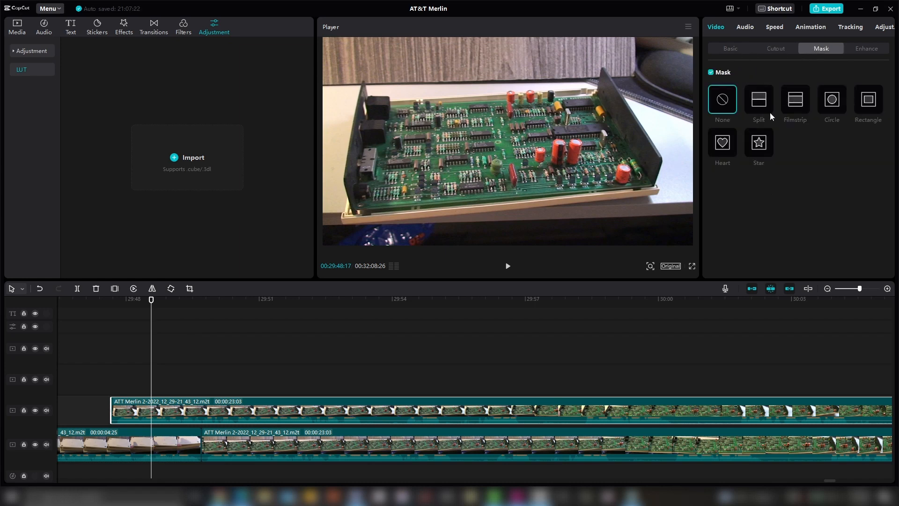
pyautogui.click(759, 104)
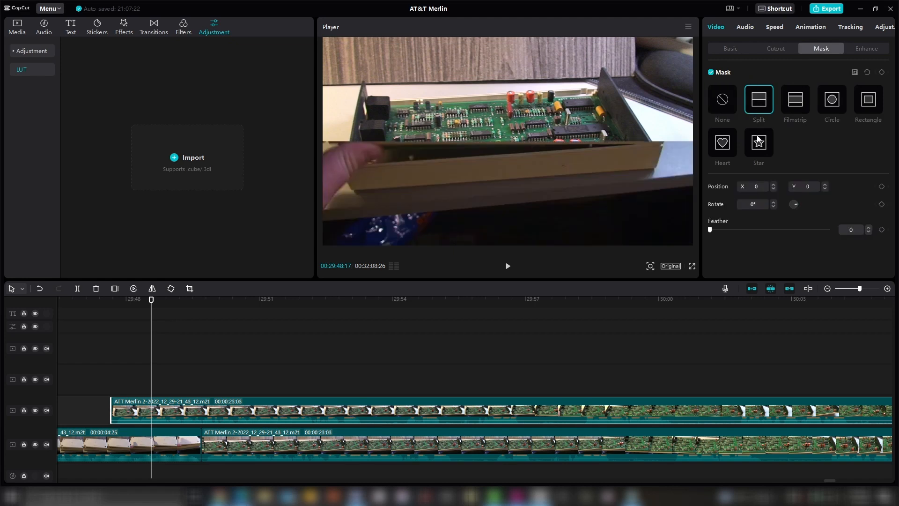
pyautogui.click(791, 110)
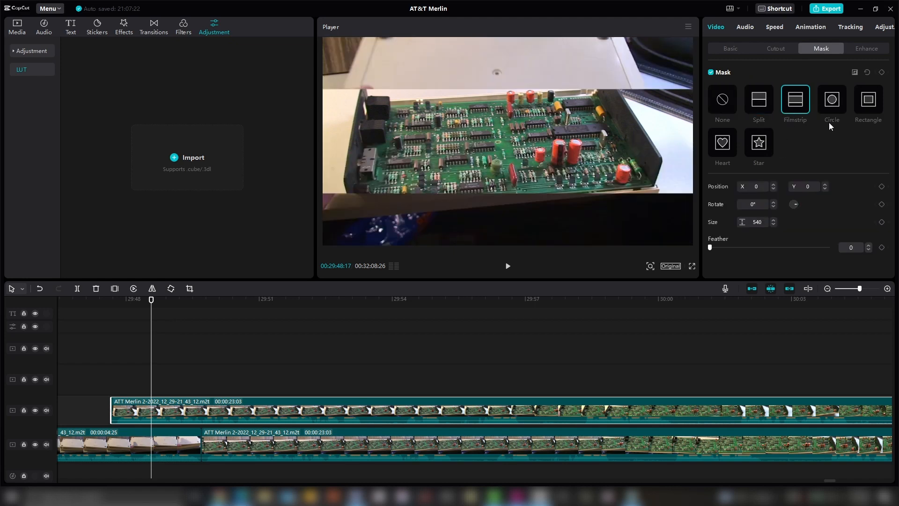
pyautogui.click(857, 103)
pyautogui.click(518, 134)
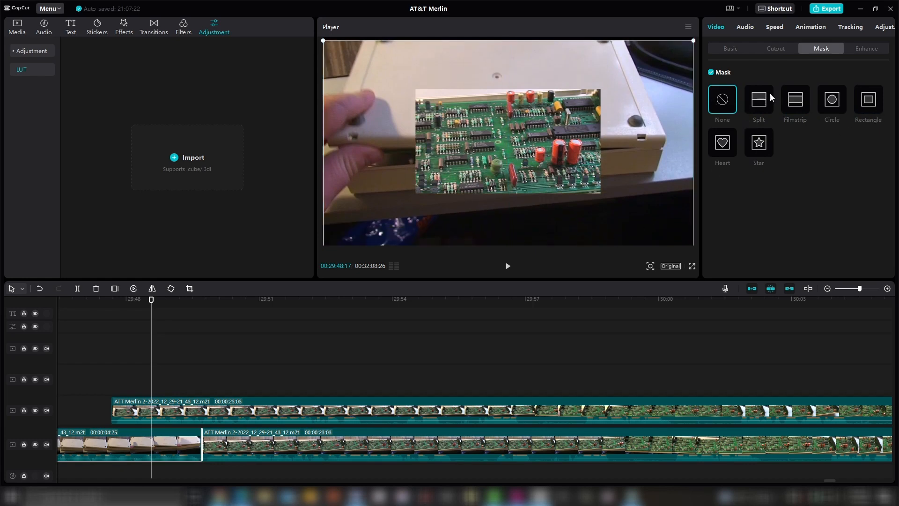
pyautogui.click(711, 72)
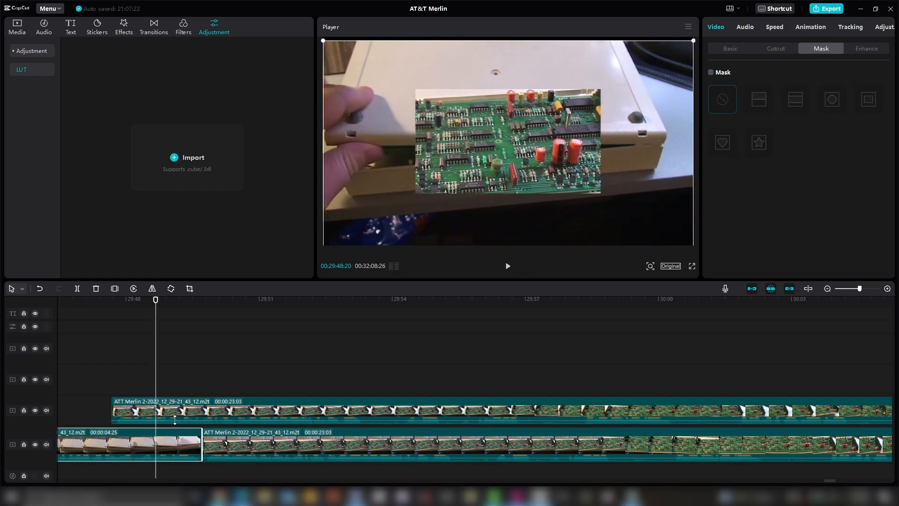
# Delete the overlay clip and paste a fresh copy above the circuit-board clip, starting at 00:29:49:21
pyautogui.click(232, 405)
pyautogui.press('Delete')
pyautogui.click(231, 305)
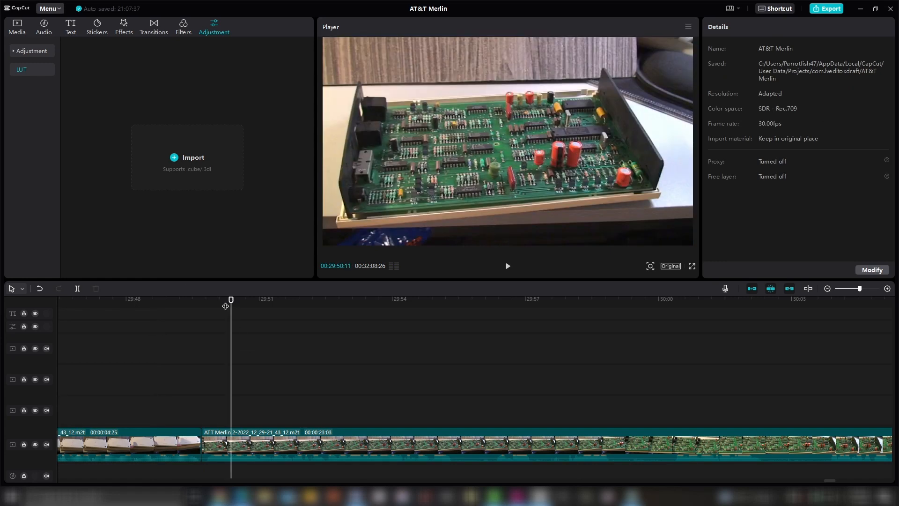
pyautogui.click(224, 305)
pyautogui.click(273, 444)
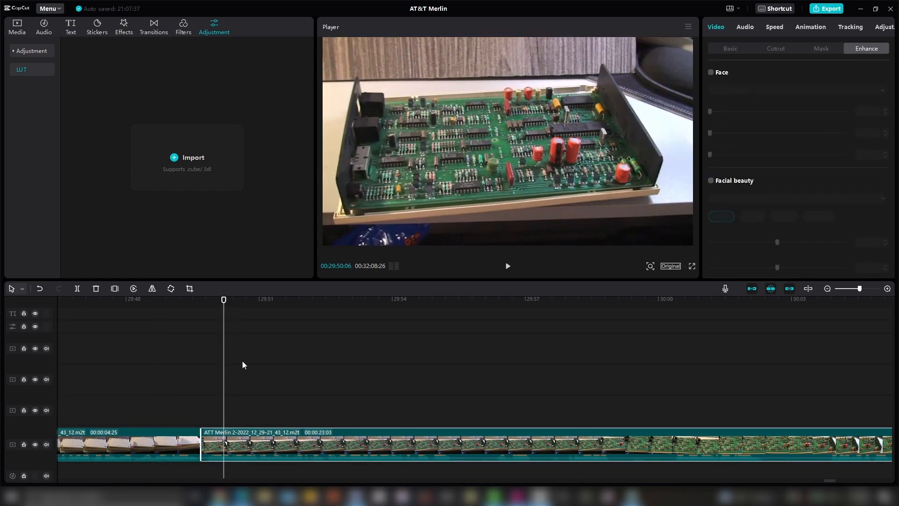
pyautogui.click(213, 305)
pyautogui.hotkey('ctrl', 'z')
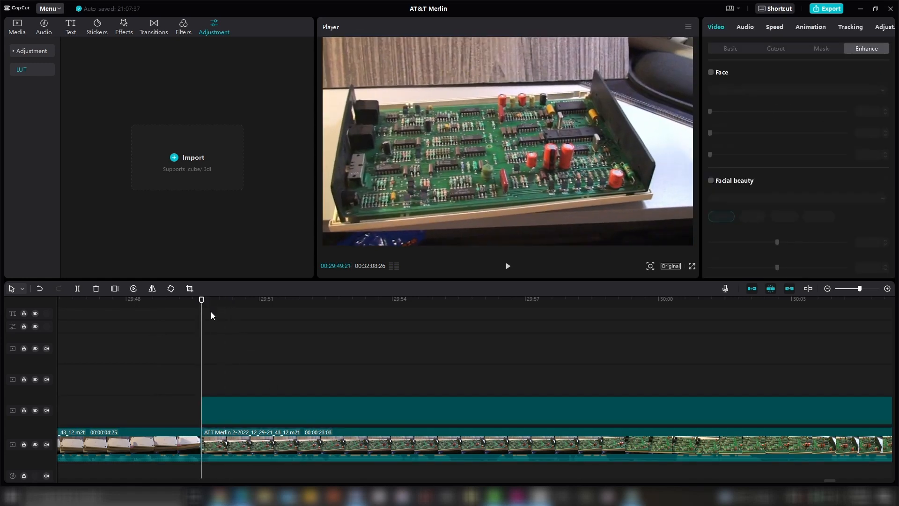
pyautogui.rightClick(304, 446)
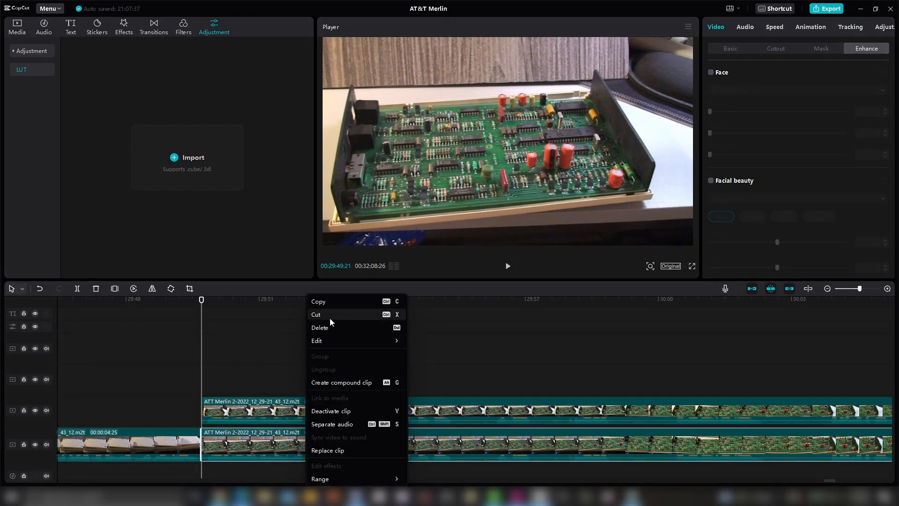
pyautogui.click(257, 376)
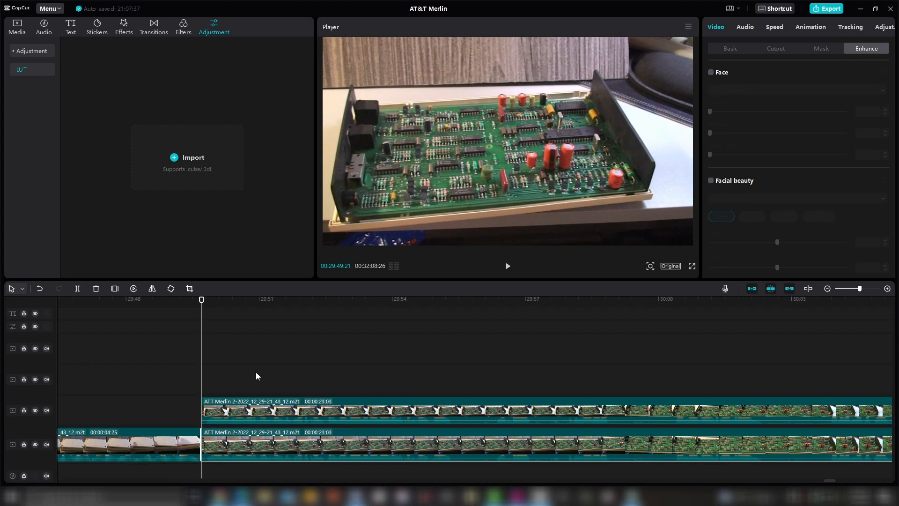
# Apply the Basic video effect Blur to the overlay copy of the circuit-board clip
pyautogui.click(296, 418)
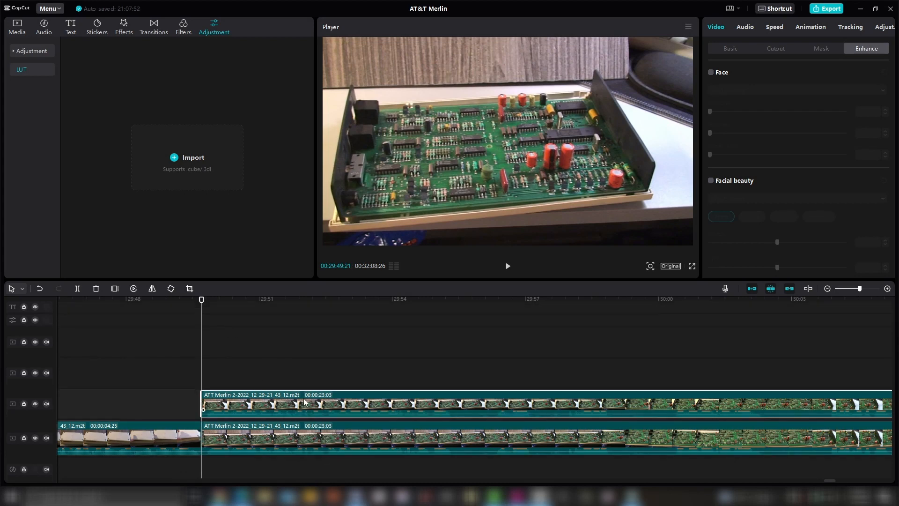
pyautogui.click(123, 26)
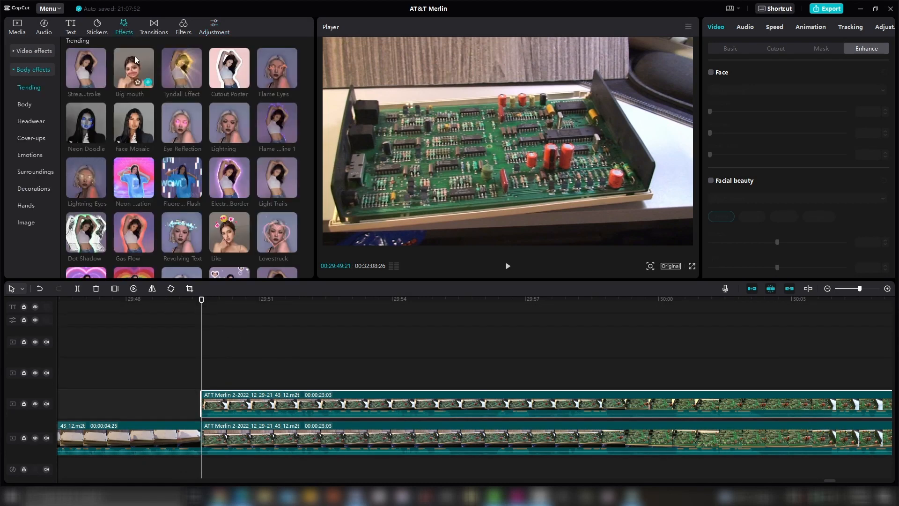
pyautogui.click(35, 51)
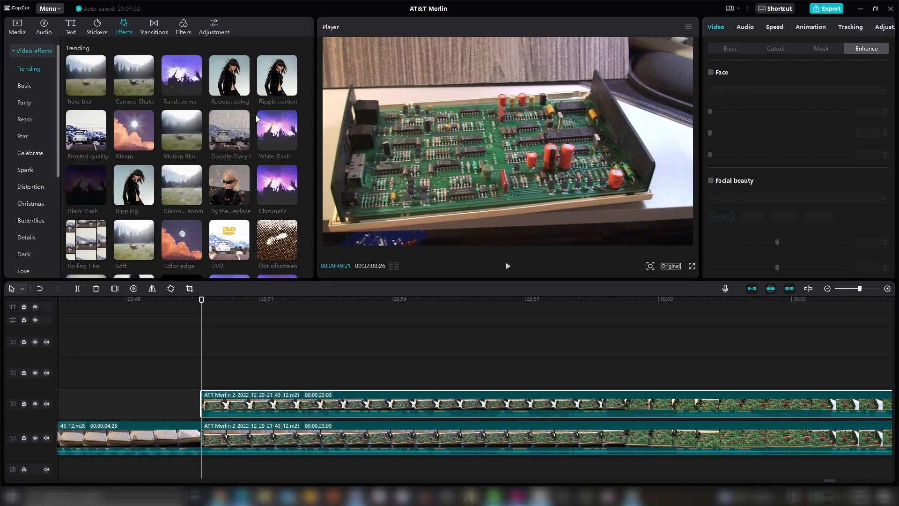
pyautogui.scroll(-8, 256, 143)
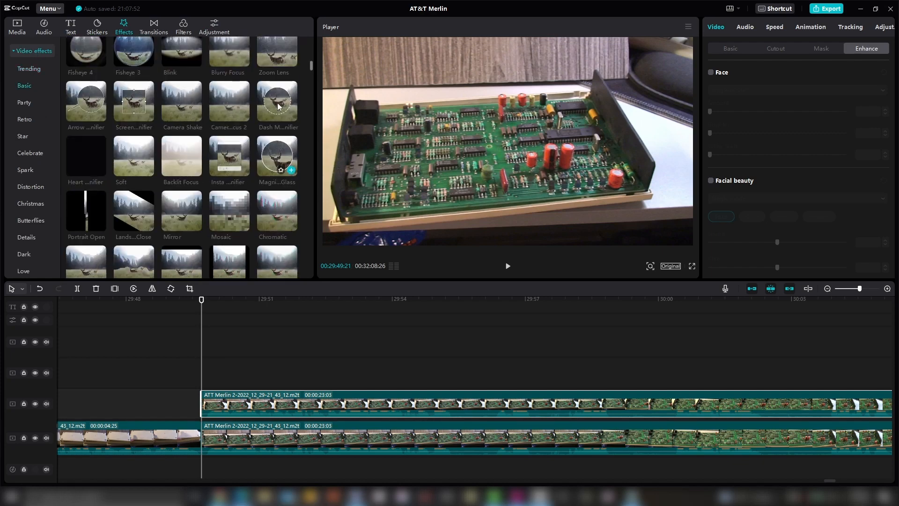
pyautogui.scroll(3, 277, 91)
pyautogui.moveTo(279, 89); pyautogui.dragTo(228, 400)
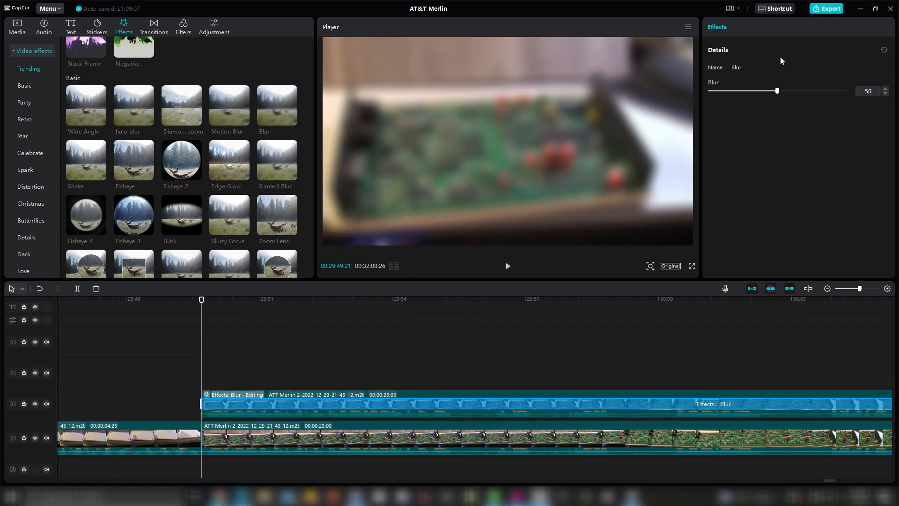
# Add a Rectangle mask to the blurred overlay clip, sized 384 by 216 and positioned at X 240, Y -88
pyautogui.click(328, 397)
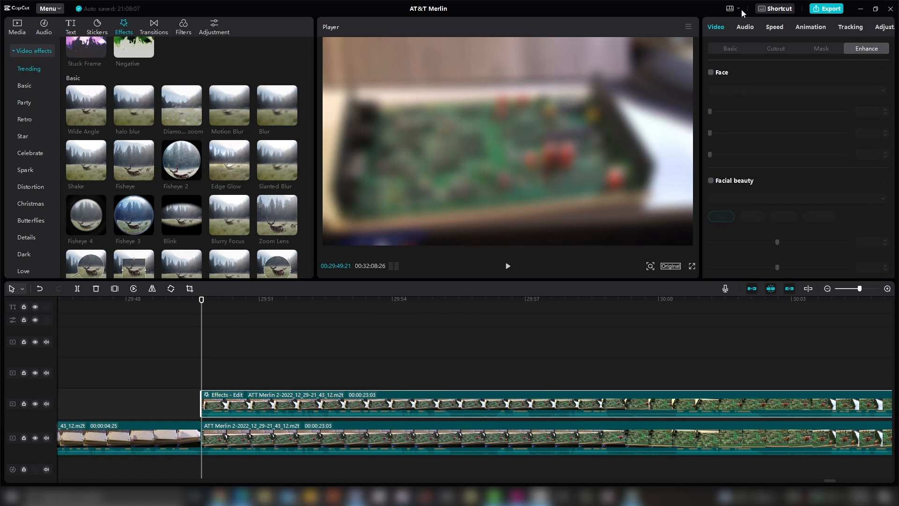
pyautogui.click(813, 47)
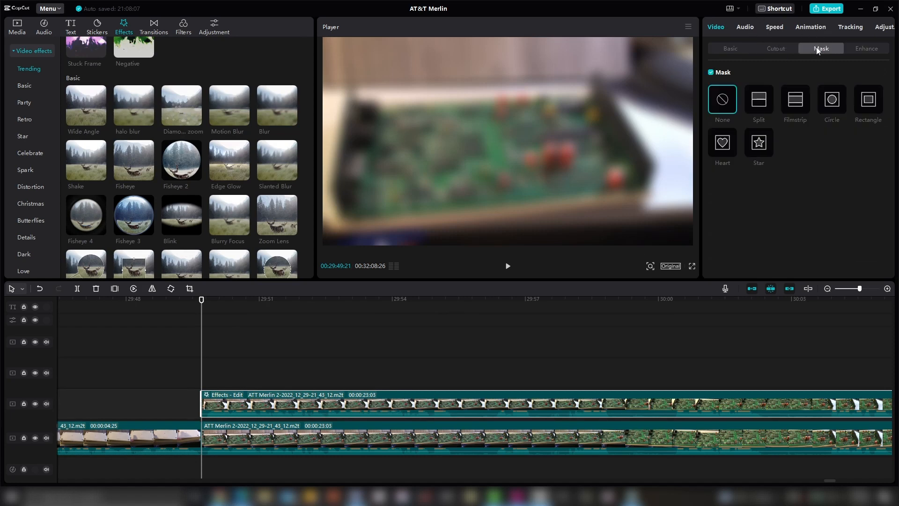
pyautogui.click(868, 100)
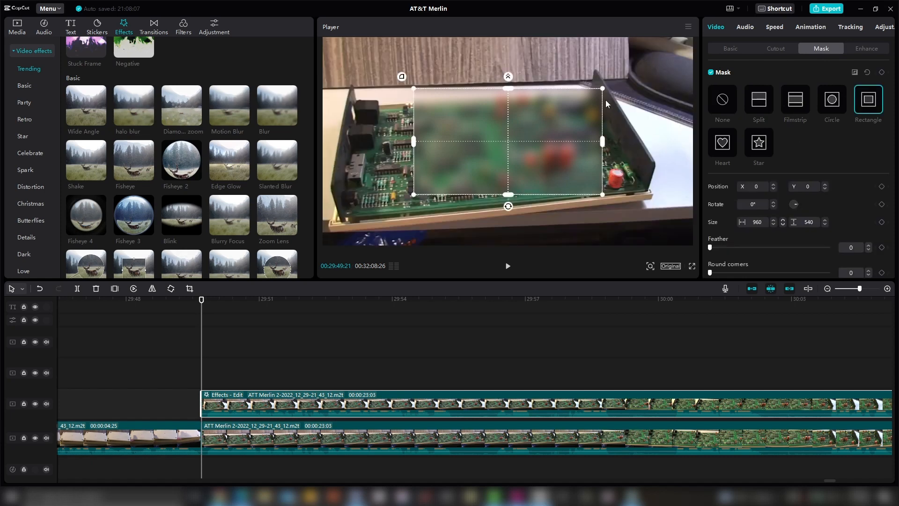
pyautogui.moveTo(603, 89); pyautogui.dragTo(517, 180)
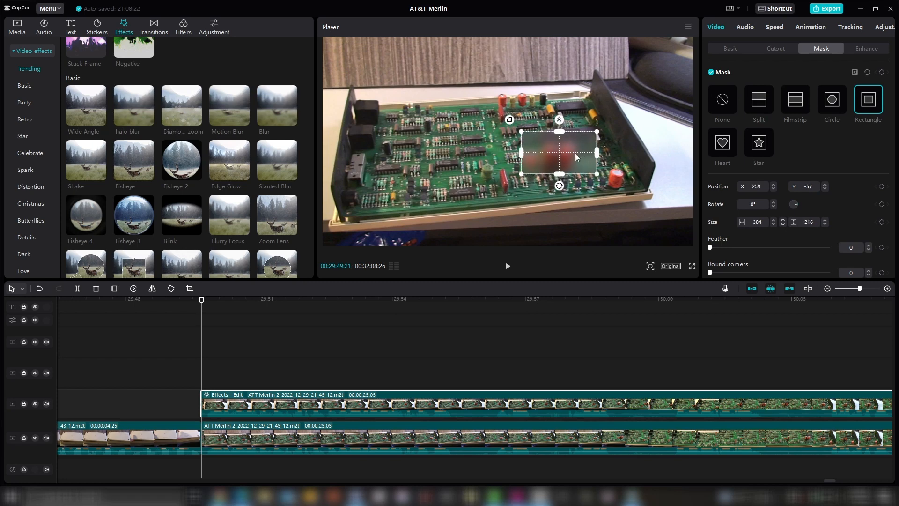
pyautogui.moveTo(570, 156); pyautogui.dragTo(566, 162)
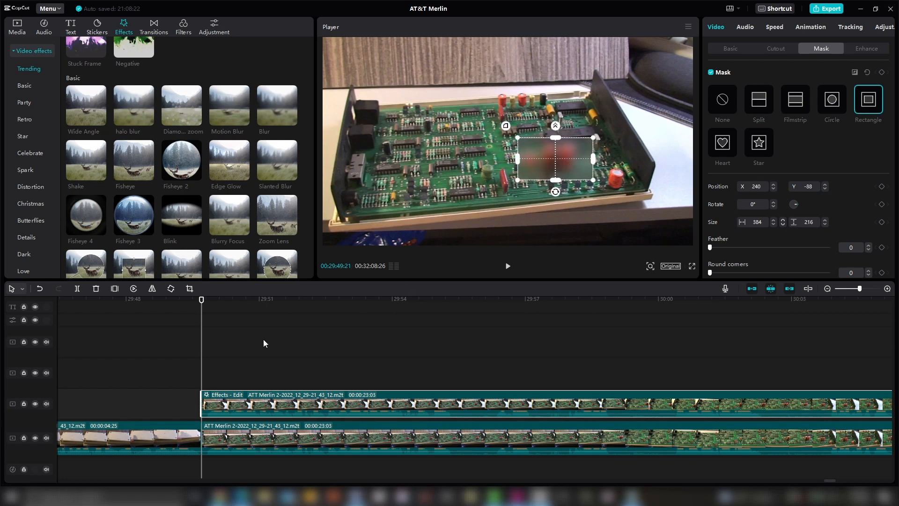
# Check the blurred area against the footage up to 00:29:52:13, and add a mask keyframe at 00:29:49:26
pyautogui.click(219, 303)
pyautogui.moveTo(241, 301); pyautogui.dragTo(323, 308)
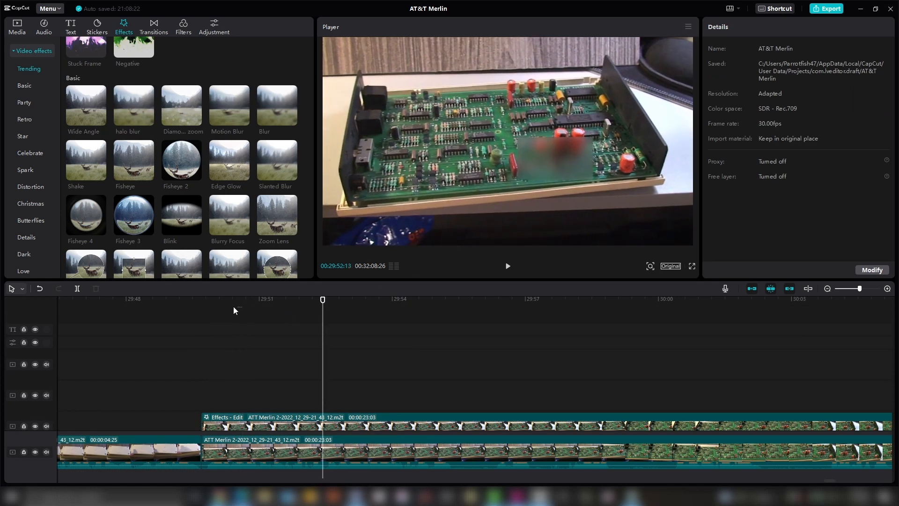
pyautogui.click(217, 302)
pyautogui.click(260, 415)
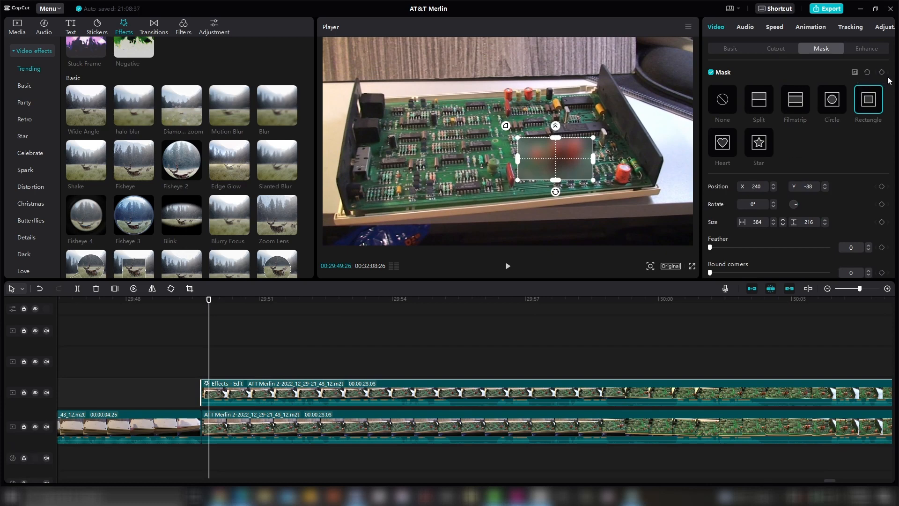
pyautogui.click(882, 72)
# Reposition the overlay's blur mask over the red capacitors at 00:29:51:05
pyautogui.click(247, 302)
pyautogui.moveTo(246, 302); pyautogui.dragTo(266, 300)
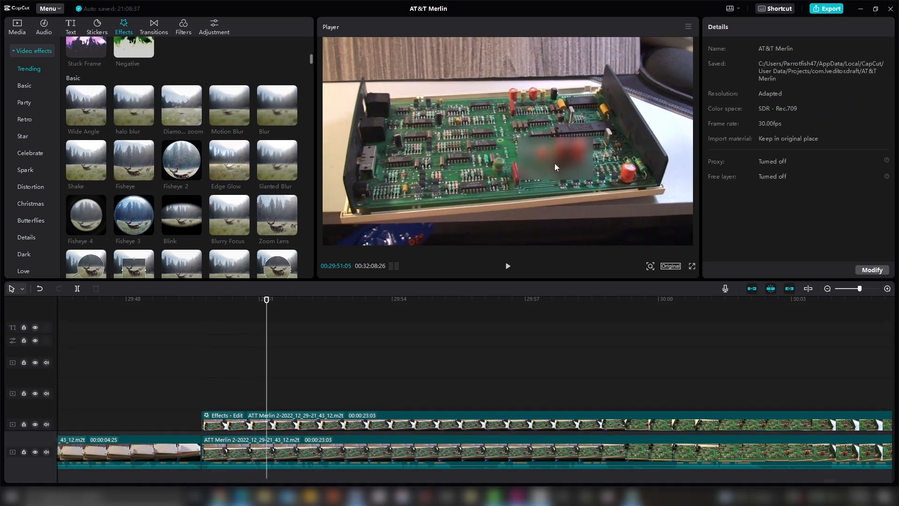
pyautogui.click(572, 161)
pyautogui.moveTo(572, 161); pyautogui.dragTo(558, 141)
# Review the moving blur mask by scrubbing to 00:29:53:20 and playing from 00:29:50:00 to 00:29:53:01
pyautogui.click(327, 300)
pyautogui.click(378, 300)
pyautogui.click(431, 302)
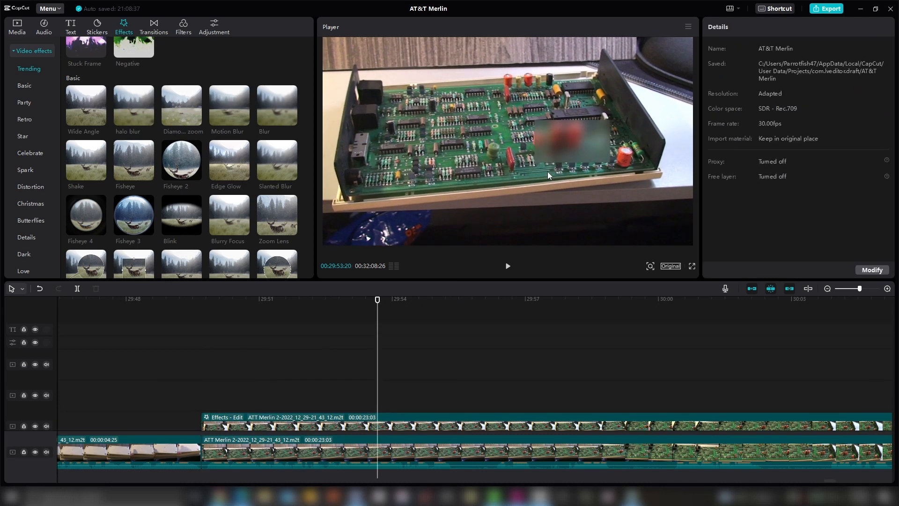
pyautogui.click(215, 299)
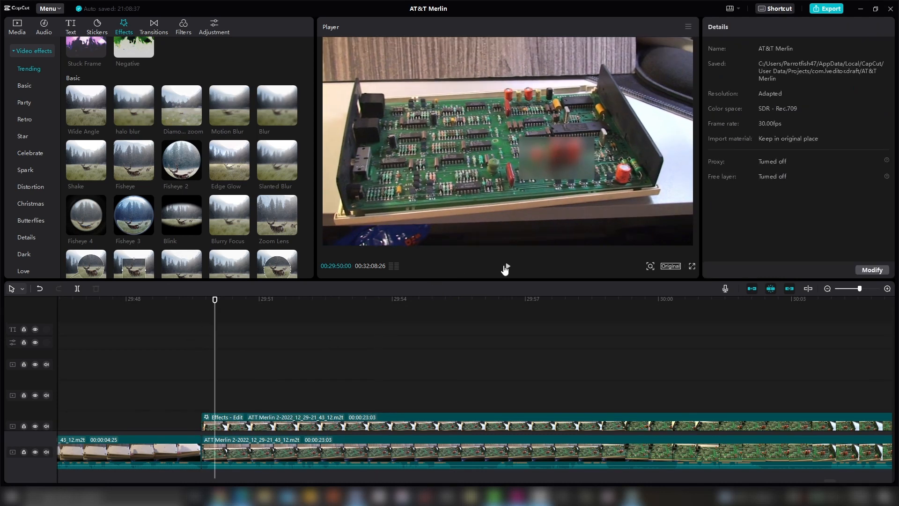
pyautogui.click(508, 266)
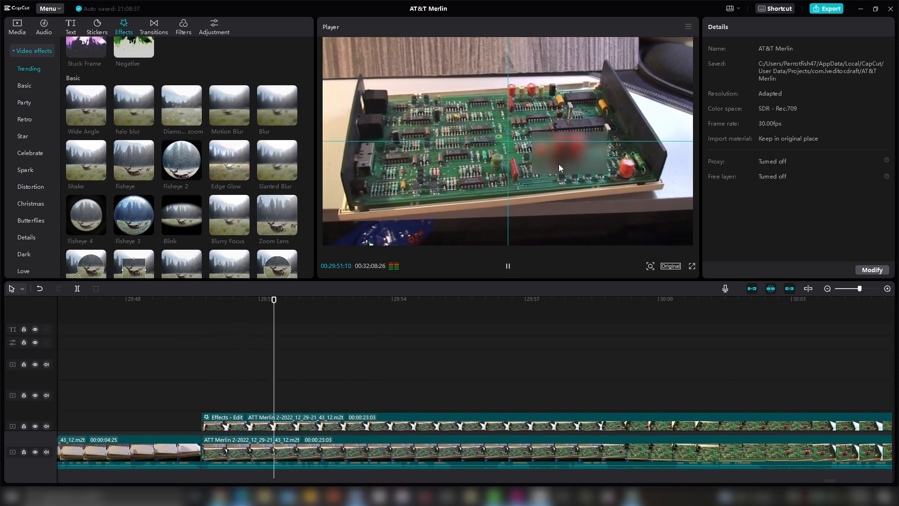
pyautogui.click(507, 266)
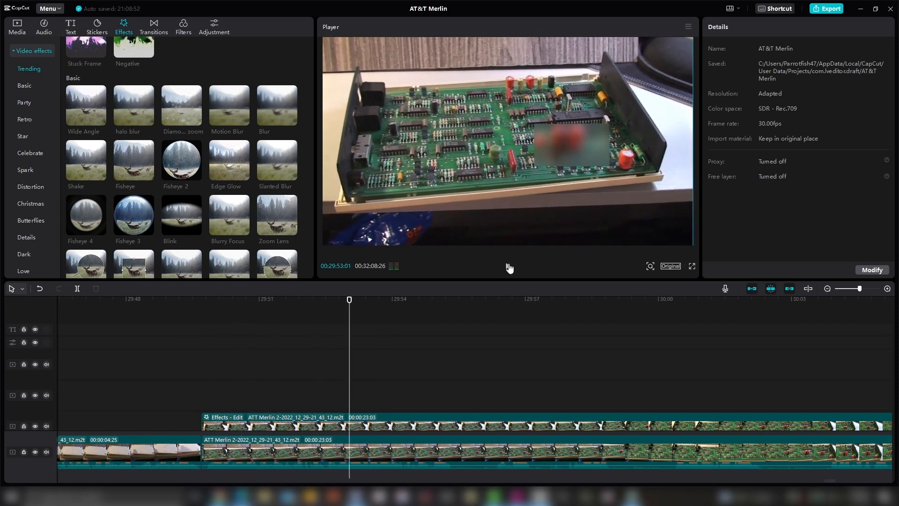
# Choose Motion tracking for the main board clip and for the blurred overlay clip, with direction set to Both
pyautogui.click(286, 451)
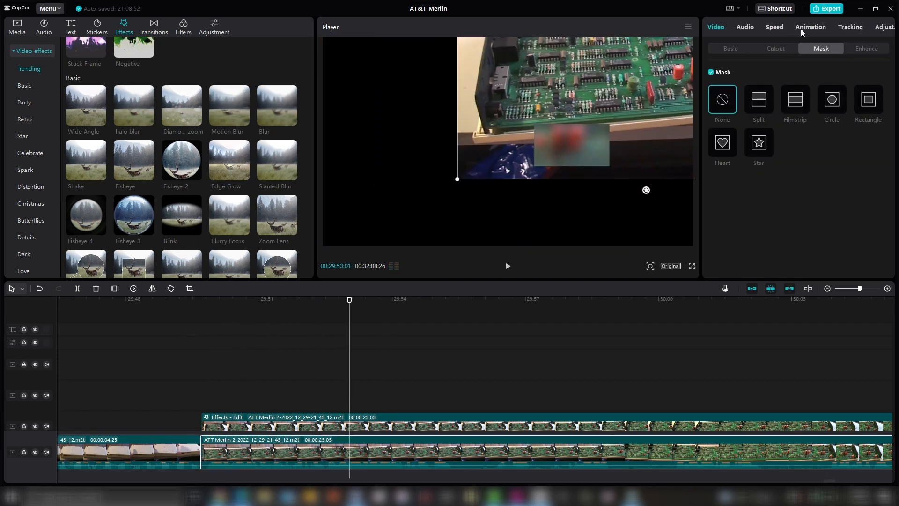
pyautogui.click(847, 29)
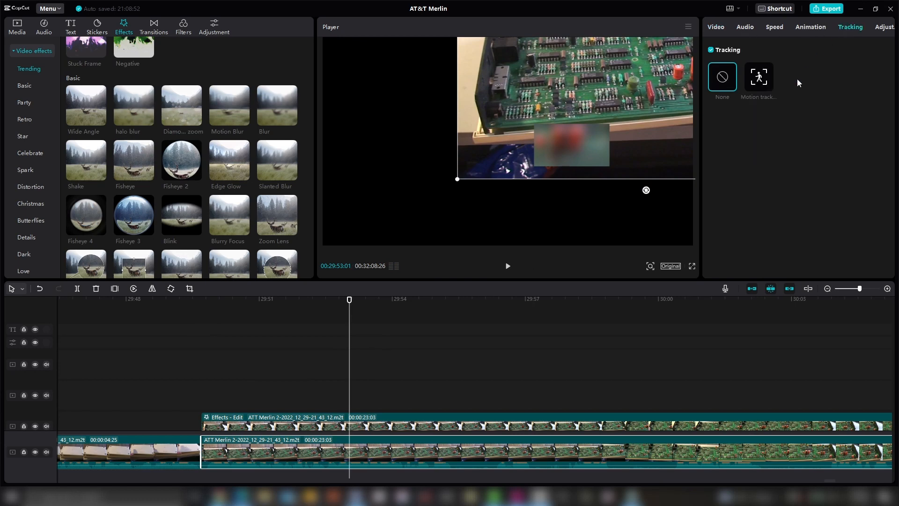
pyautogui.click(759, 77)
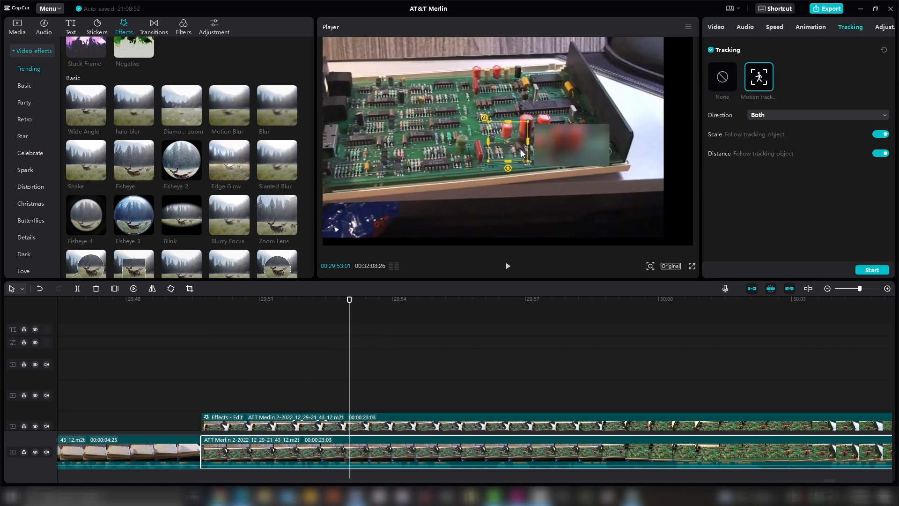
pyautogui.click(552, 162)
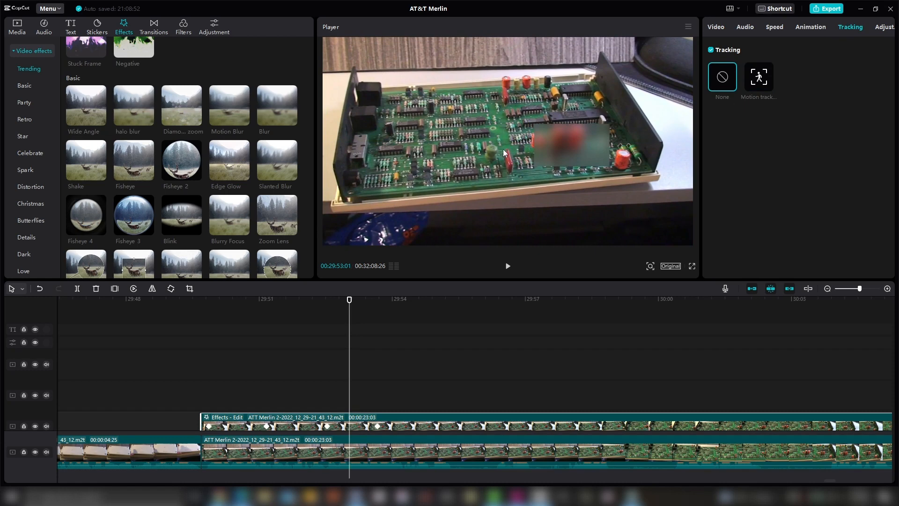
pyautogui.click(759, 78)
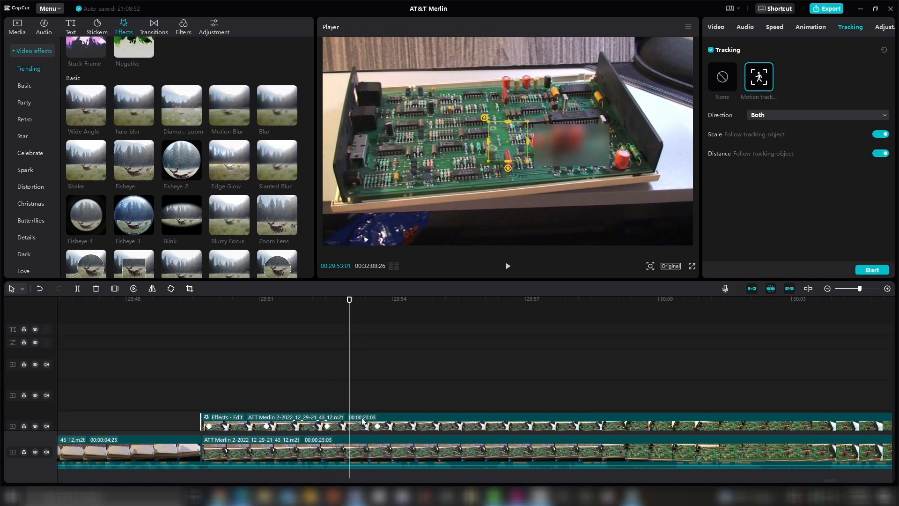
pyautogui.scroll(-1, 366, 422)
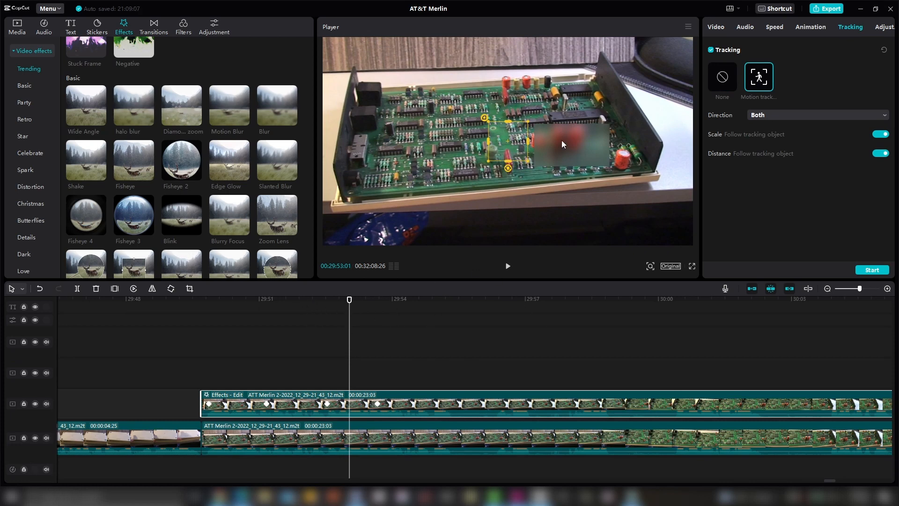
# Turn on the Face enhancement for the main board clip and collapse its settings
pyautogui.click(717, 27)
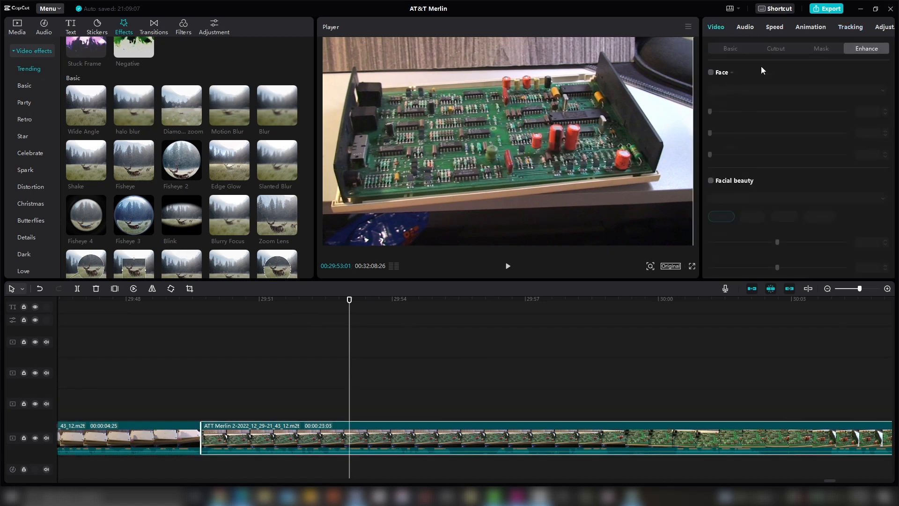
pyautogui.scroll(-5, 768, 94)
pyautogui.scroll(5, 754, 103)
pyautogui.click(713, 75)
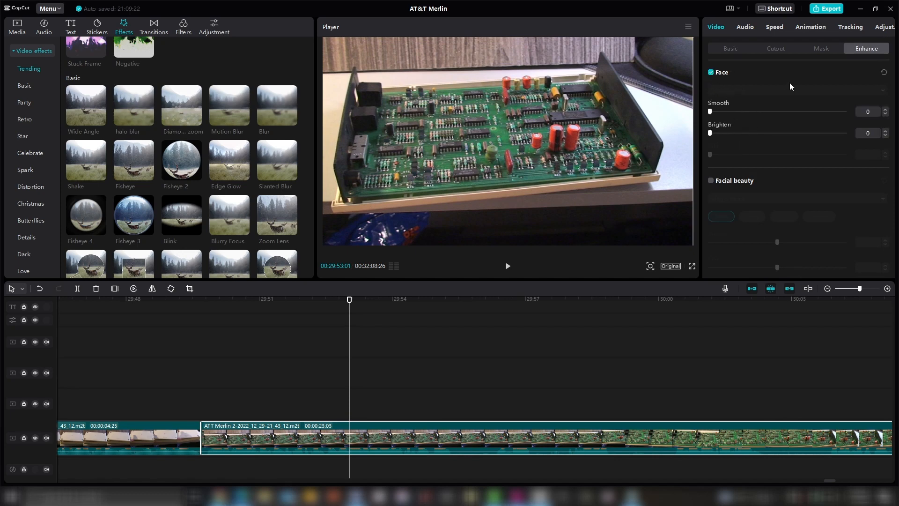
pyautogui.click(729, 79)
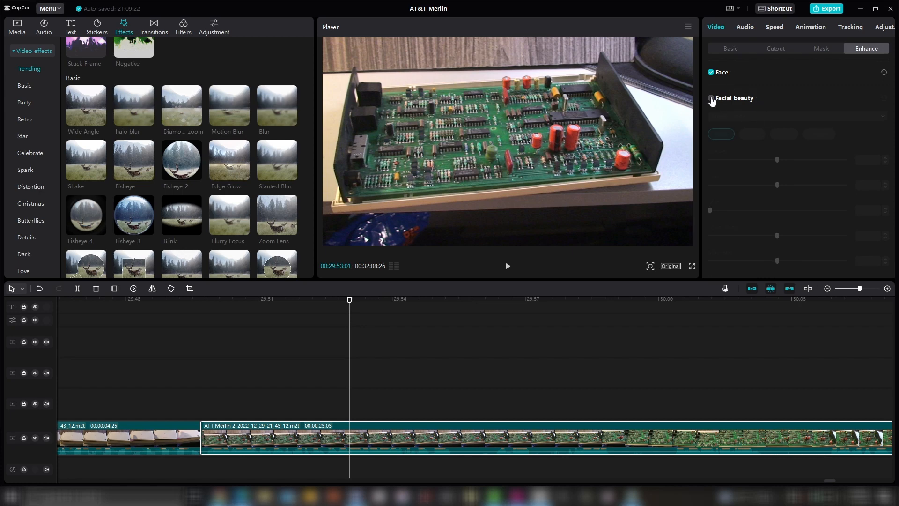
# Turn on Facial beauty and examine the facial beauty, makeup and body enhancement options
pyautogui.click(711, 98)
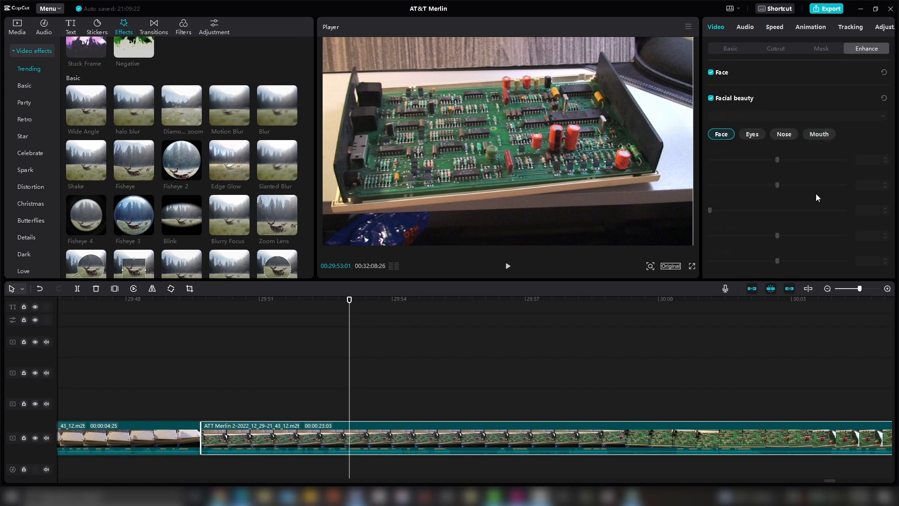
pyautogui.scroll(-5, 824, 183)
pyautogui.scroll(5, 785, 141)
pyautogui.scroll(-10, 744, 158)
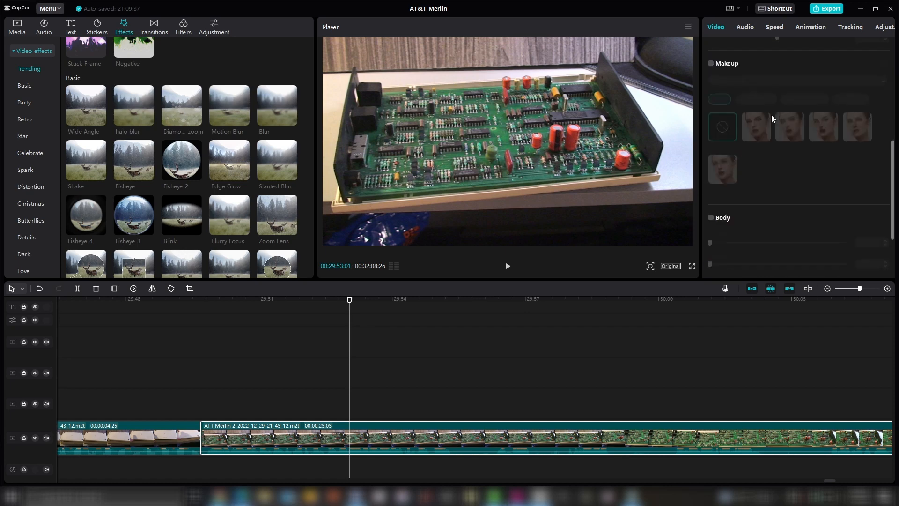
pyautogui.scroll(4, 745, 109)
pyautogui.scroll(-6, 763, 173)
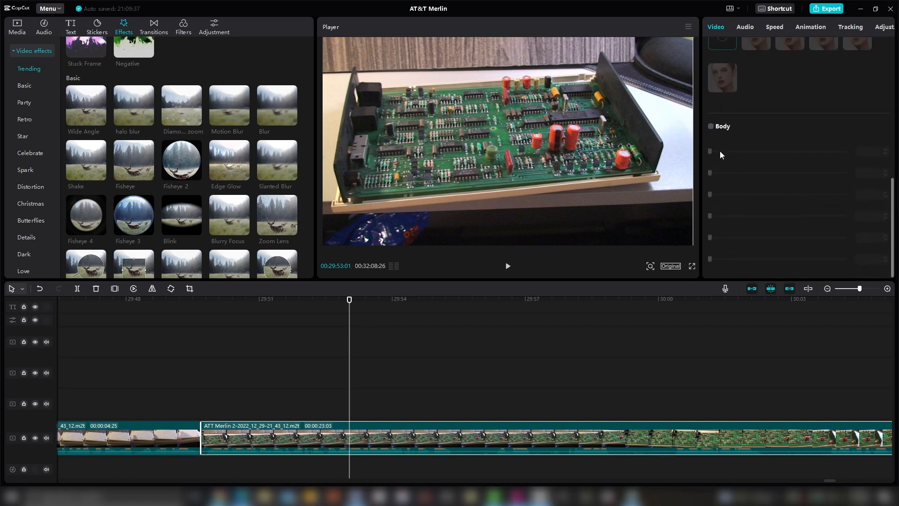
pyautogui.scroll(2, 762, 160)
pyautogui.scroll(5, 749, 140)
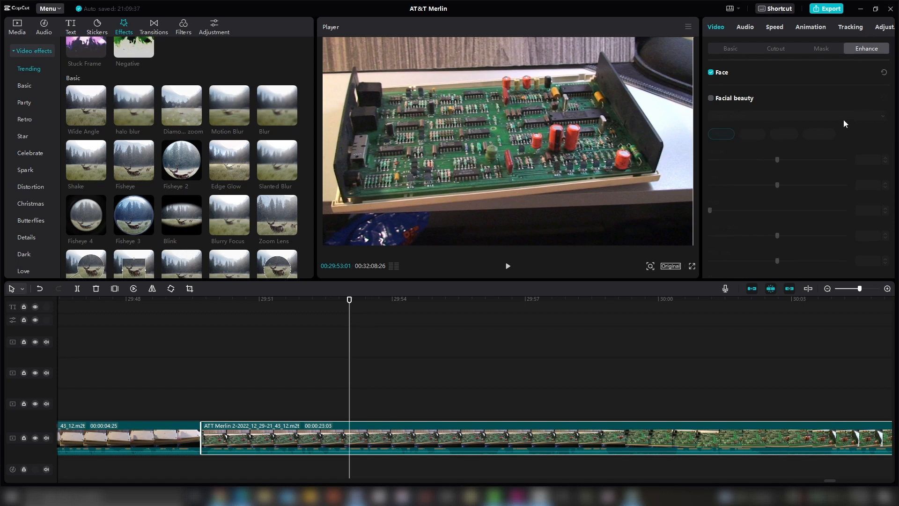
# Turn on noise reduction for the board clip's audio and listen to it from 00:29:49:25
pyautogui.click(744, 27)
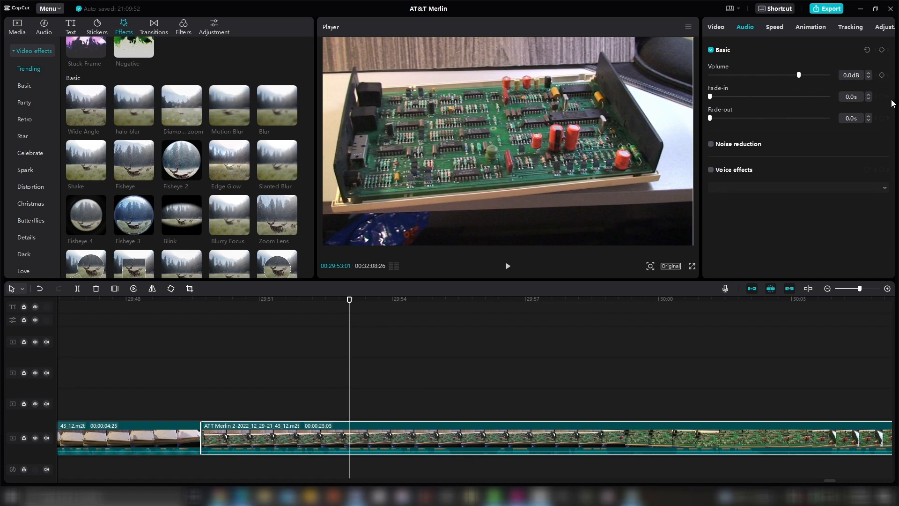
pyautogui.click(711, 144)
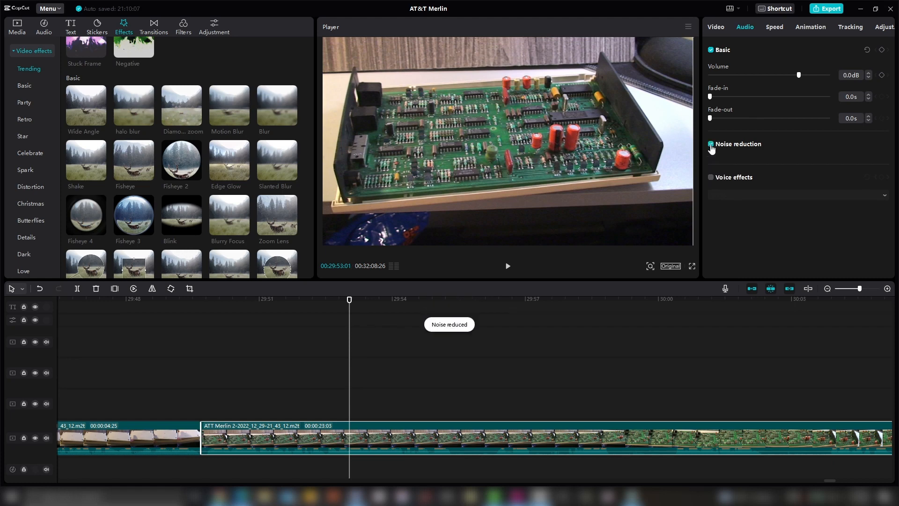
pyautogui.click(843, 497)
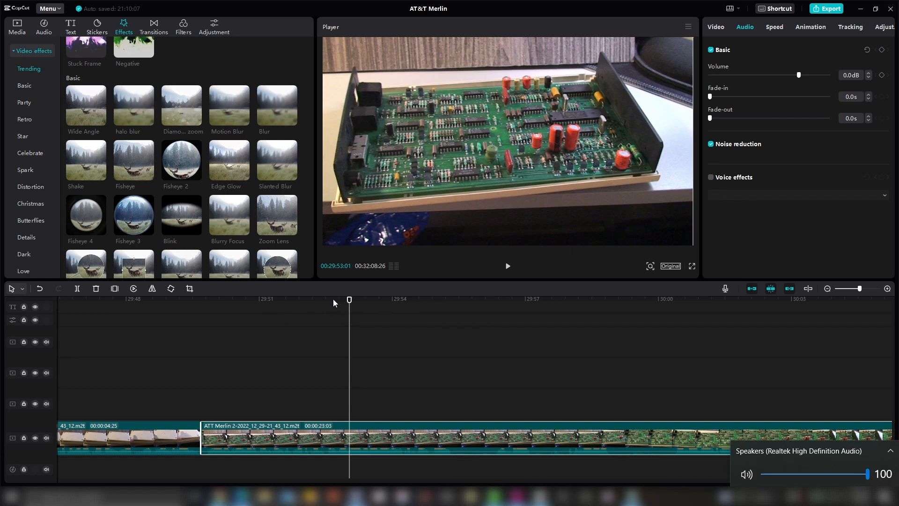
pyautogui.click(197, 299)
pyautogui.click(209, 301)
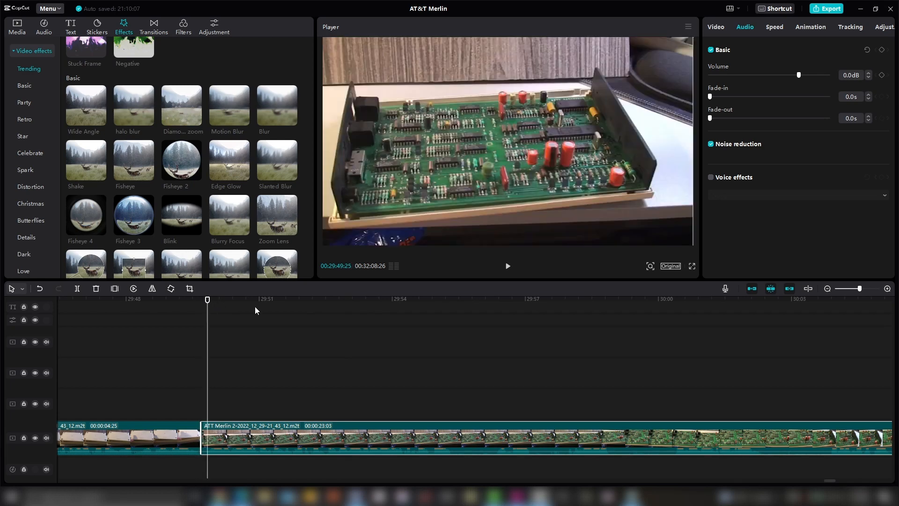
pyautogui.click(508, 266)
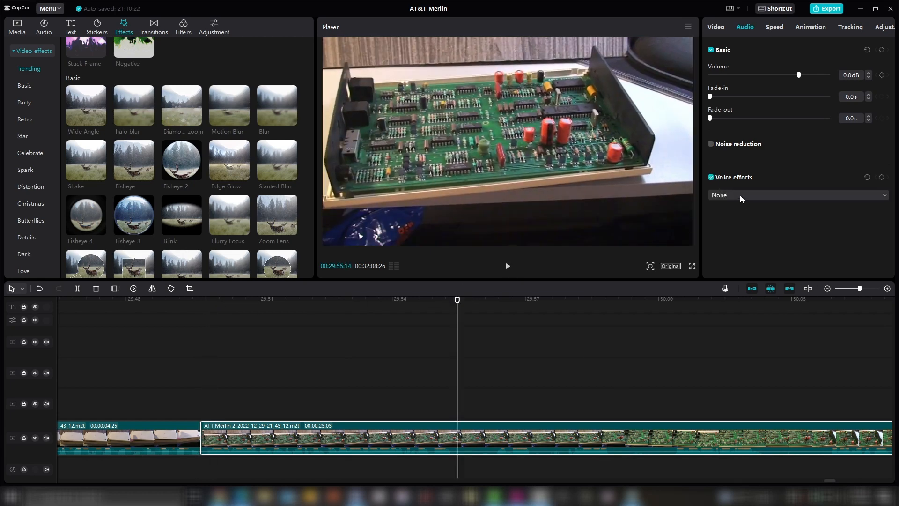
# Try the Echo voice effect on the board clip, play it from 00:29:55:14, and reset the effect to None
pyautogui.click(740, 196)
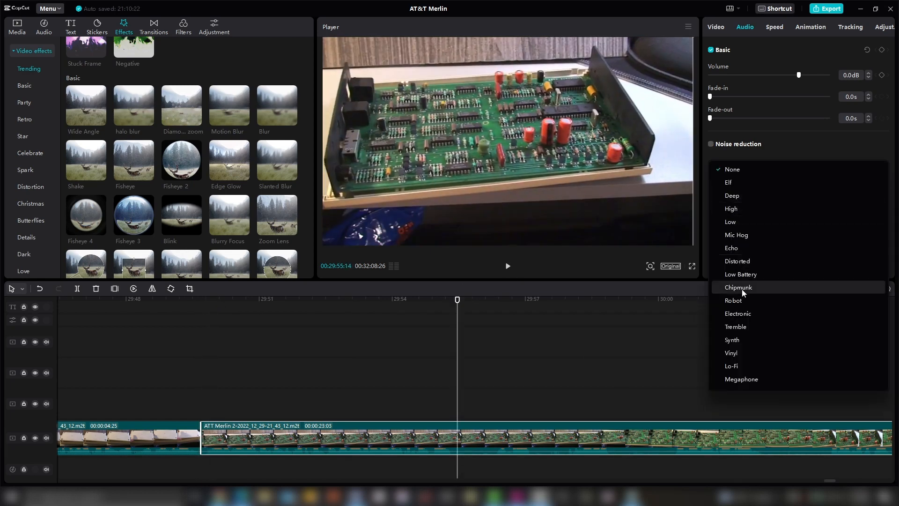
pyautogui.click(747, 252)
pyautogui.click(508, 267)
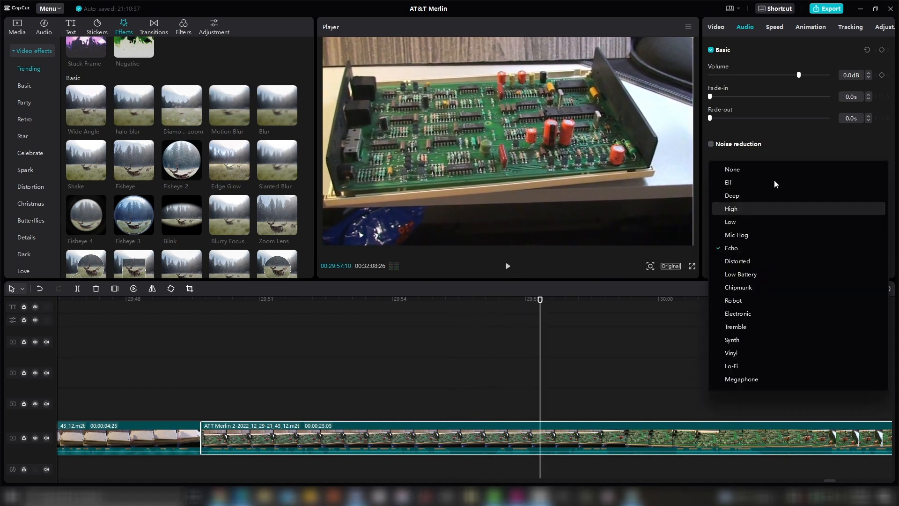
pyautogui.click(723, 170)
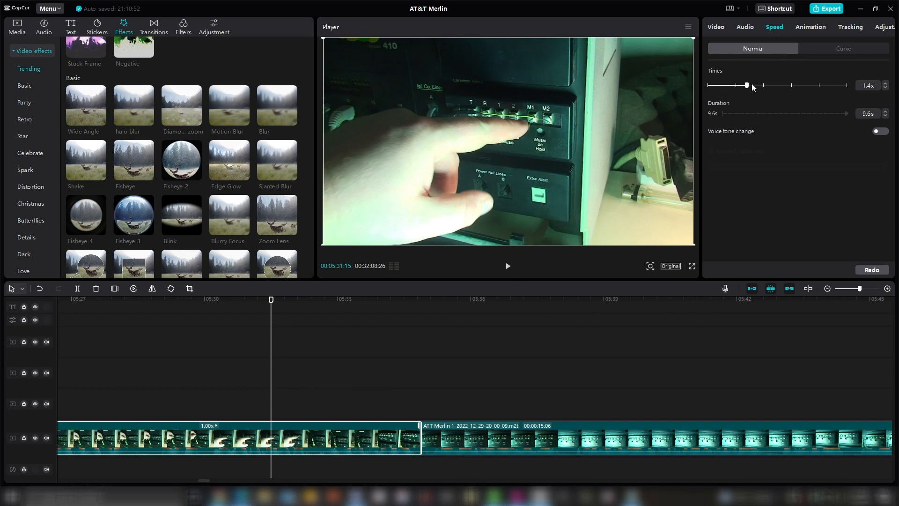
# Adjust the constant speed of the clip at 00:05:31:15 so that its duration is 9.1 s
pyautogui.moveTo(752, 85)
pyautogui.mouseDown()
pyautogui.moveTo(801, 86)
pyautogui.moveTo(728, 88)
pyautogui.moveTo(741, 86)
pyautogui.mouseUp()
pyautogui.click(885, 116)
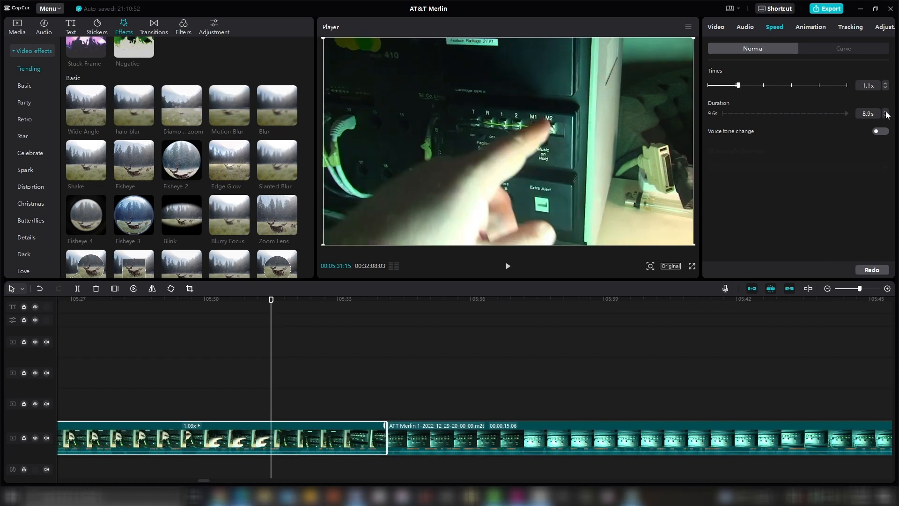
pyautogui.click(886, 111)
pyautogui.click(885, 111)
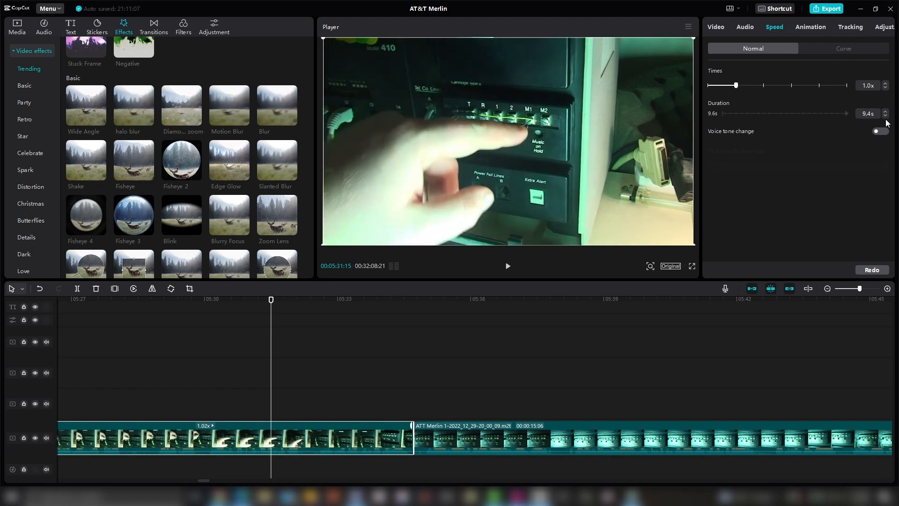
pyautogui.click(885, 116)
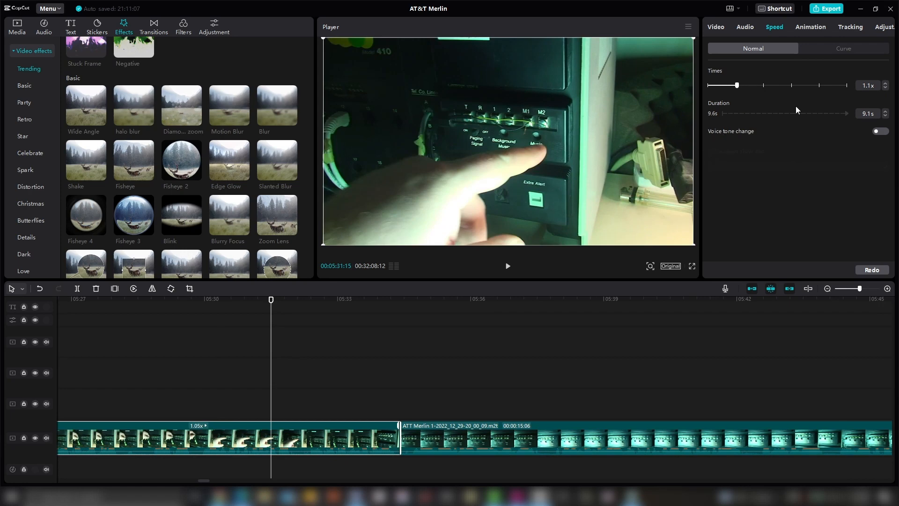
# Apply the Bullet speed curve to the clip, reshape its curve, and play the result from 00:05:28:10 to 00:05:31:18
pyautogui.click(835, 49)
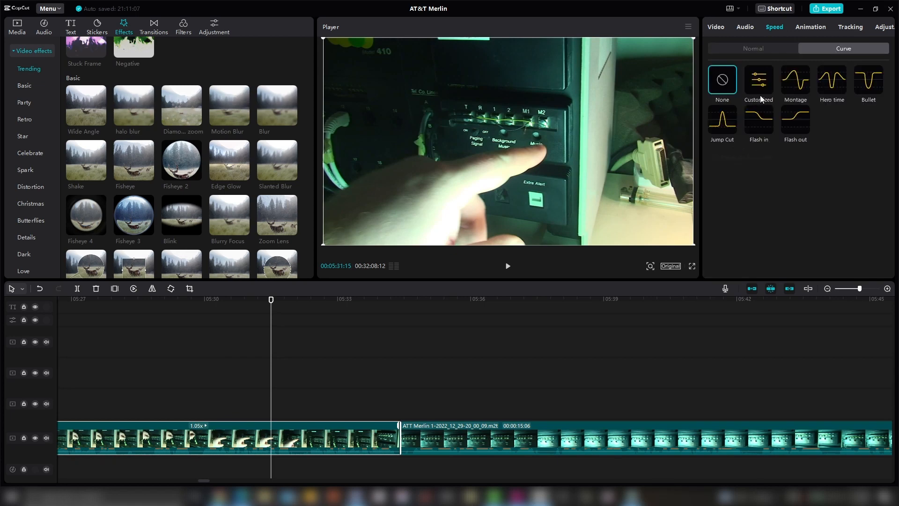
pyautogui.click(872, 85)
pyautogui.moveTo(783, 210); pyautogui.dragTo(819, 197)
pyautogui.click(130, 389)
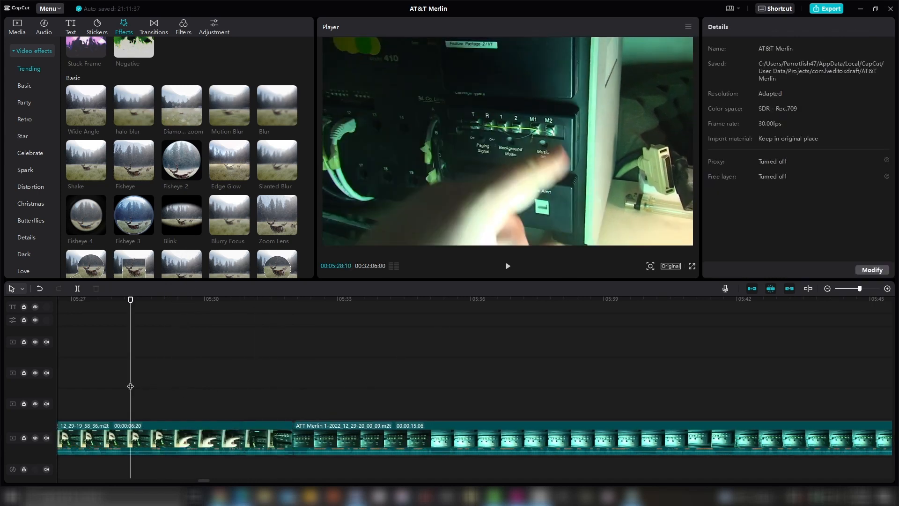
pyautogui.click(507, 266)
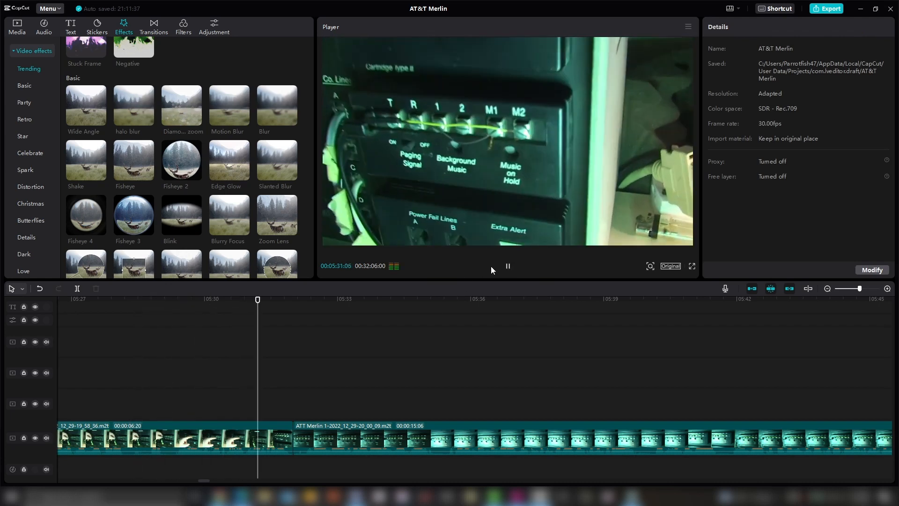
pyautogui.press('space')
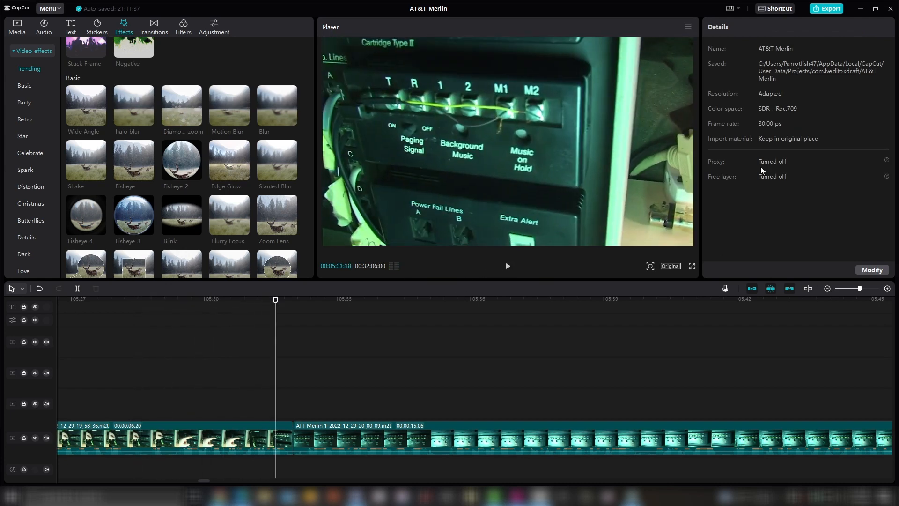
# Play the "And the BIS-34 & BIS-34D" title from its start to review its Fade In animation
pyautogui.click(341, 426)
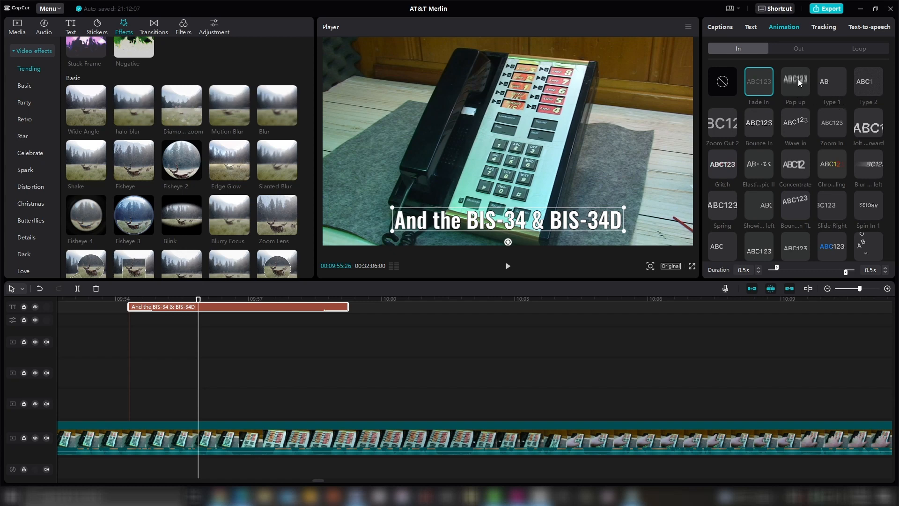
pyautogui.click(128, 300)
pyautogui.click(508, 265)
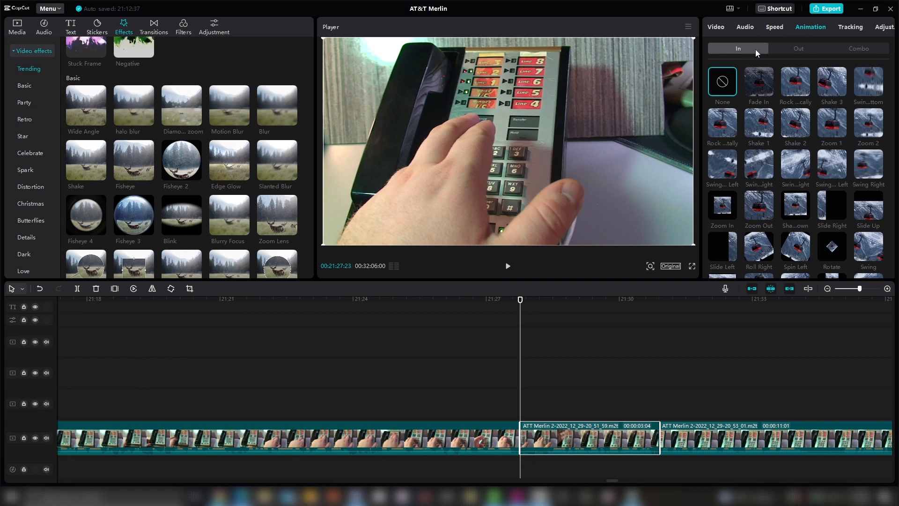
# Browse the Out and Combo animations, and apply the "Swin...ttom" In animation to the clip starting at 00:21:27:23
pyautogui.click(785, 49)
pyautogui.click(859, 48)
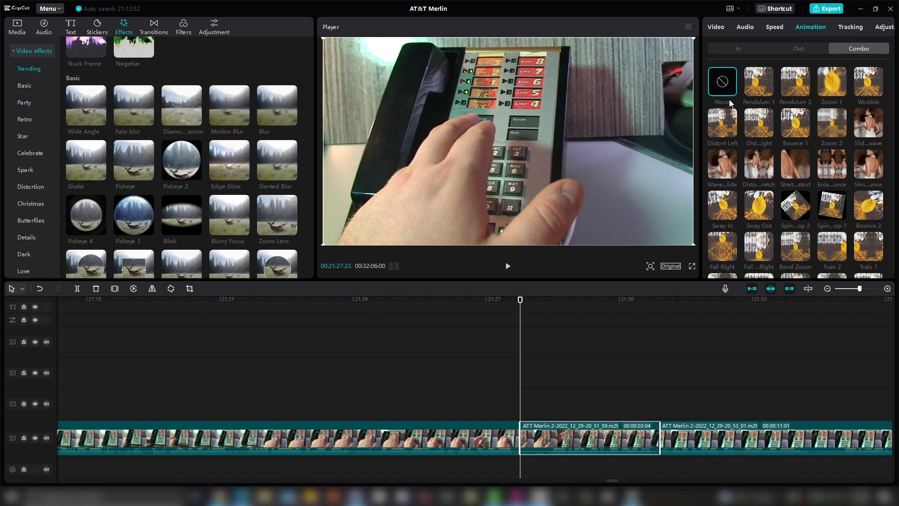
pyautogui.click(748, 49)
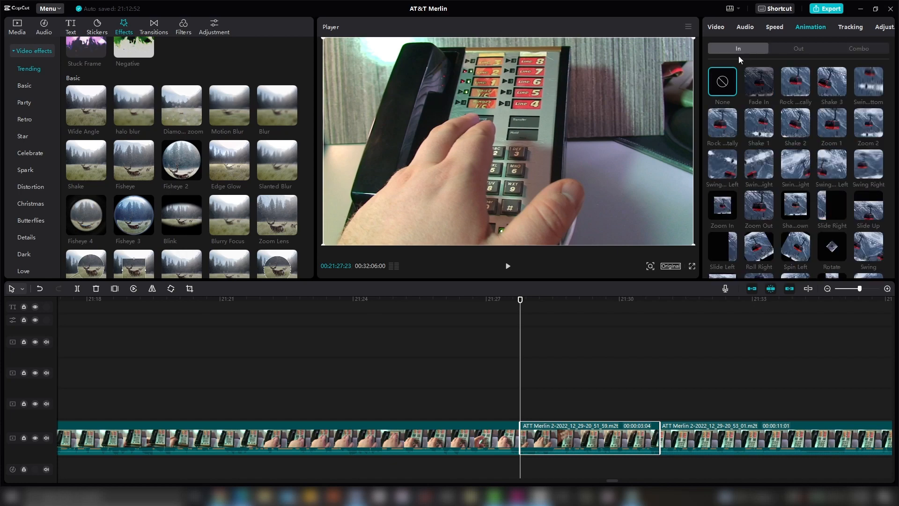
pyautogui.click(865, 87)
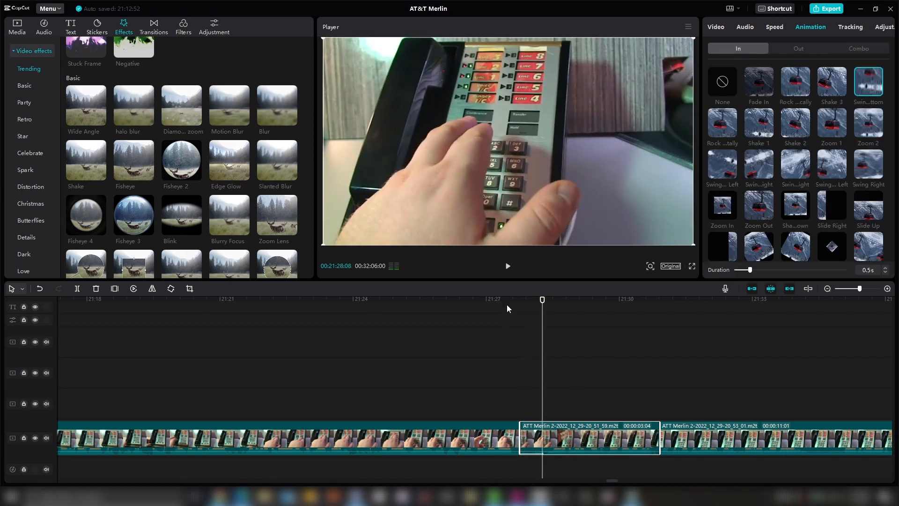
# Replay the footage from just before 00:21:27:23 to review the clip's swinging entrance animation
pyautogui.click(507, 308)
pyautogui.click(507, 266)
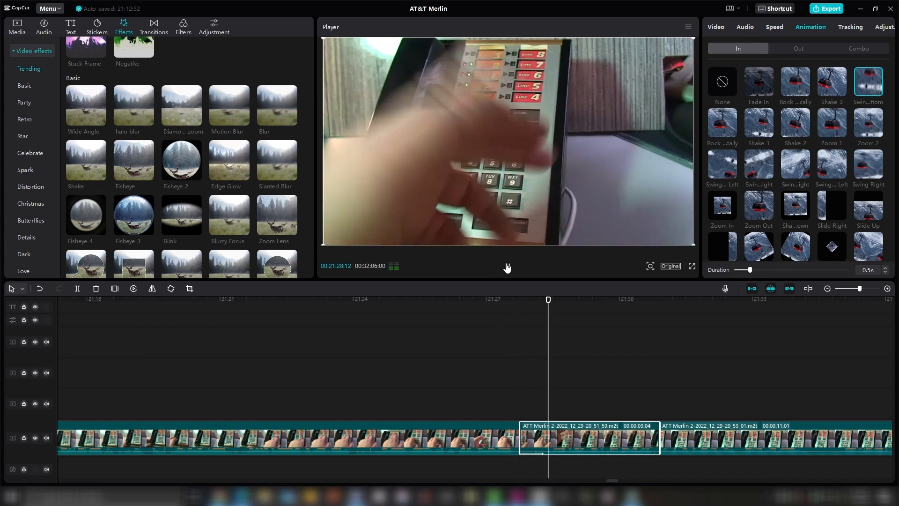
pyautogui.click(507, 267)
pyautogui.click(506, 302)
pyautogui.click(508, 266)
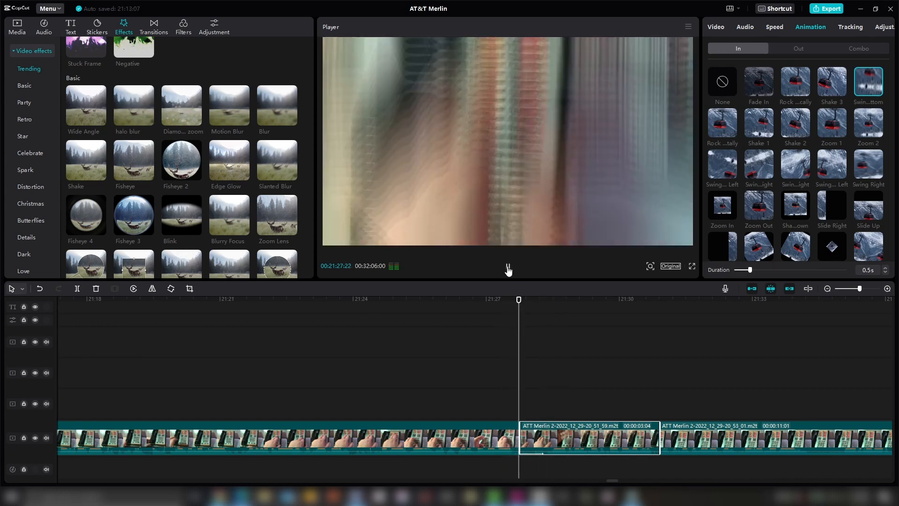
# Stop the playback at 00:21:28:08 and apply the Fade Out animation to the end of the clip starting at 00:21:27:23
pyautogui.click(507, 266)
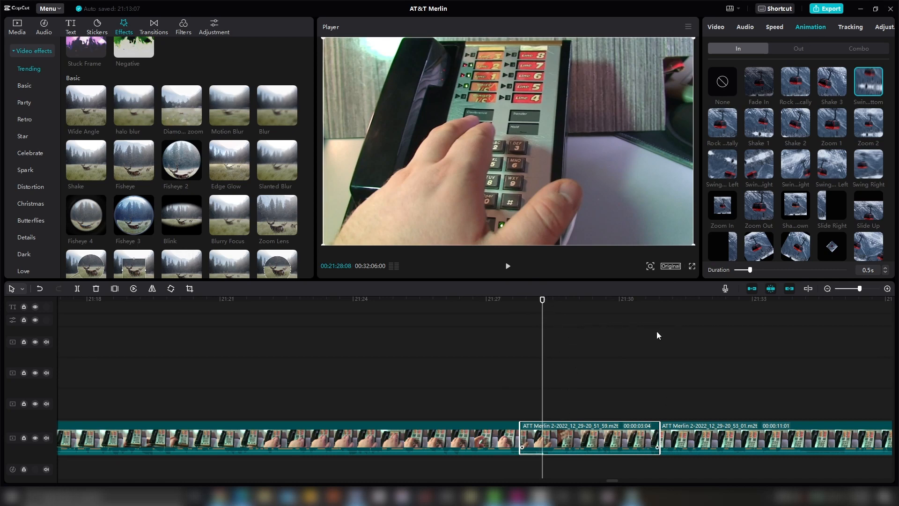
pyautogui.click(800, 52)
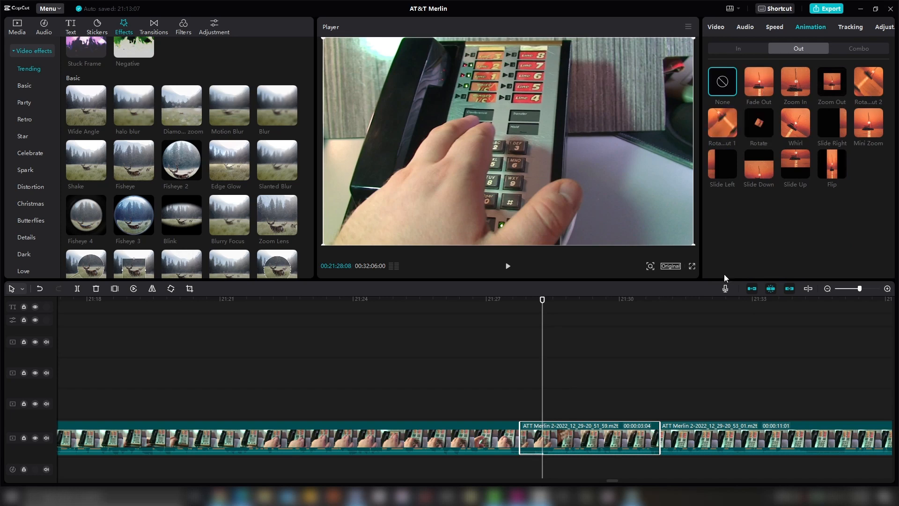
pyautogui.click(759, 82)
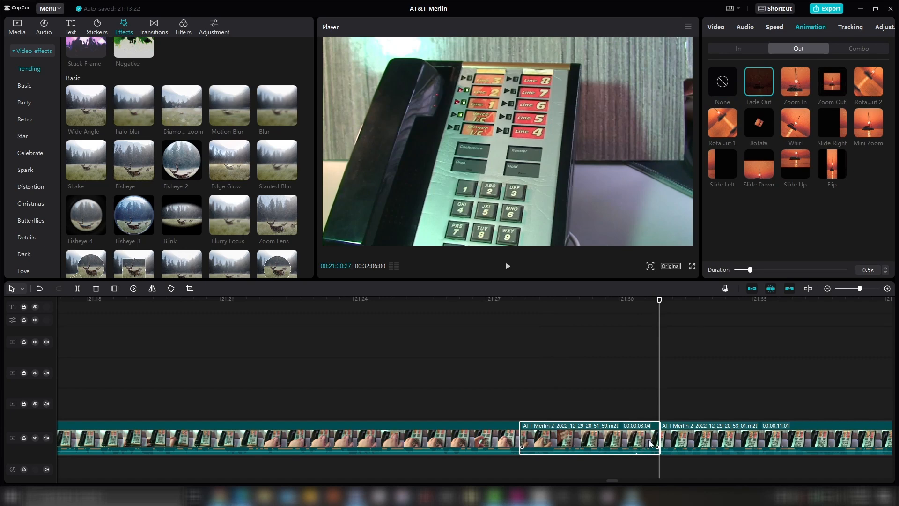
# Split the clip at 00:21:29:08 and apply the "Swin...ttom" In animation to its first part
pyautogui.click(587, 302)
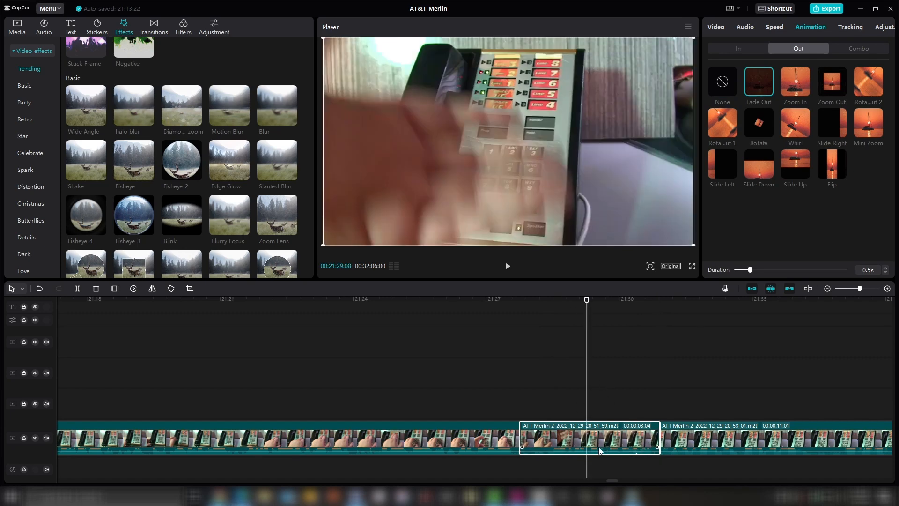
pyautogui.hotkey('ctrl', 'b')
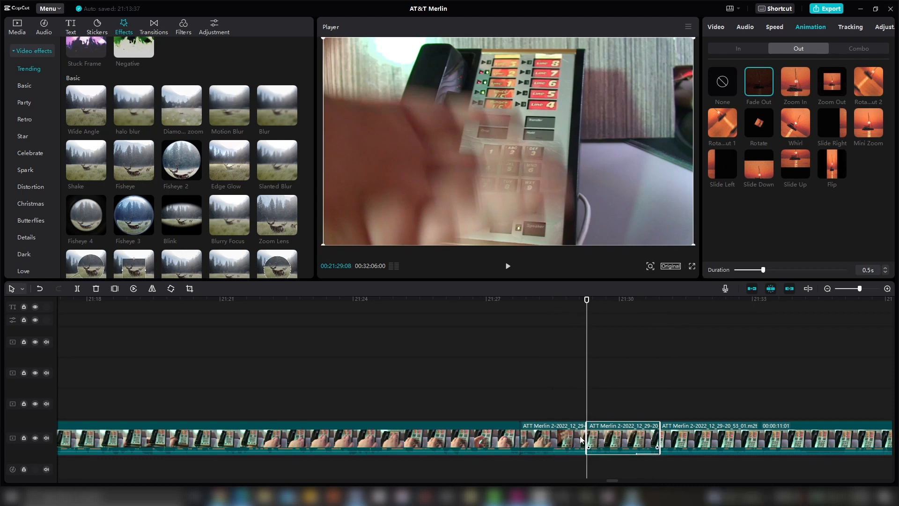
pyautogui.click(544, 437)
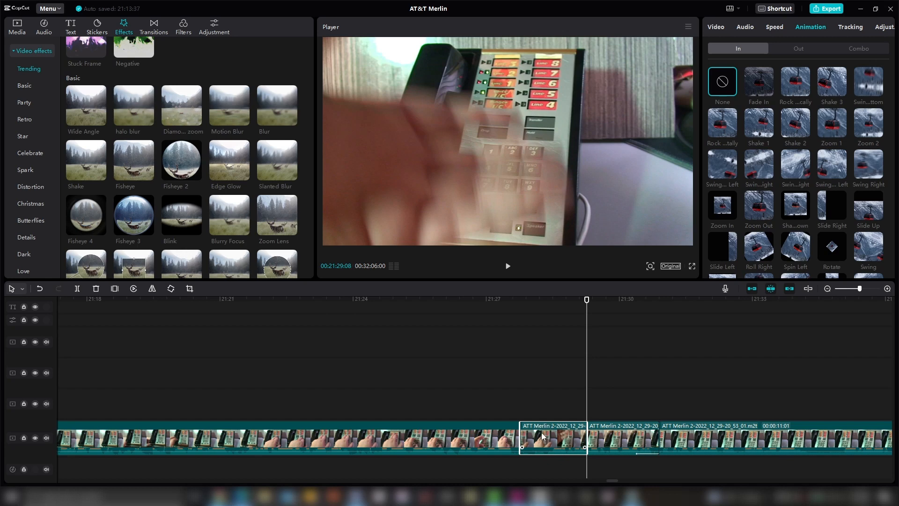
pyautogui.click(872, 84)
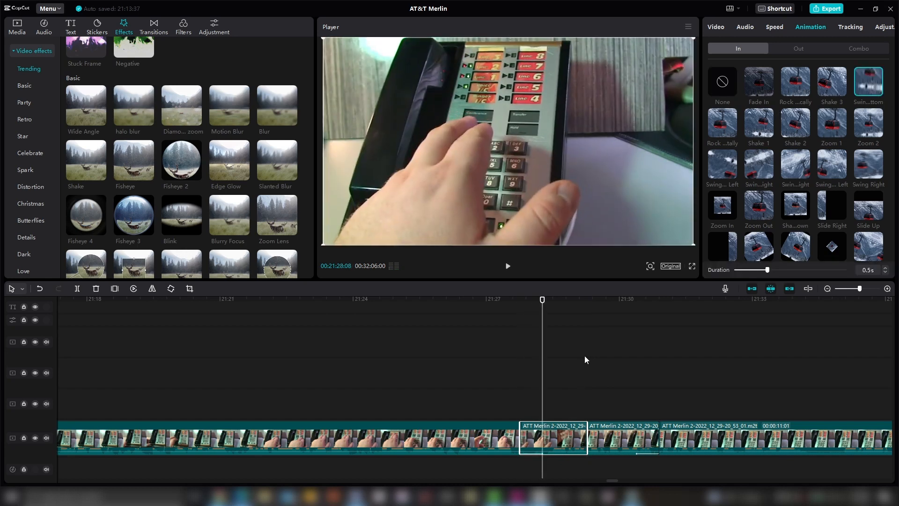
# Compare the In animations of the two split parts, and look through the LUT and colour adjustments of the clip following them
pyautogui.click(615, 440)
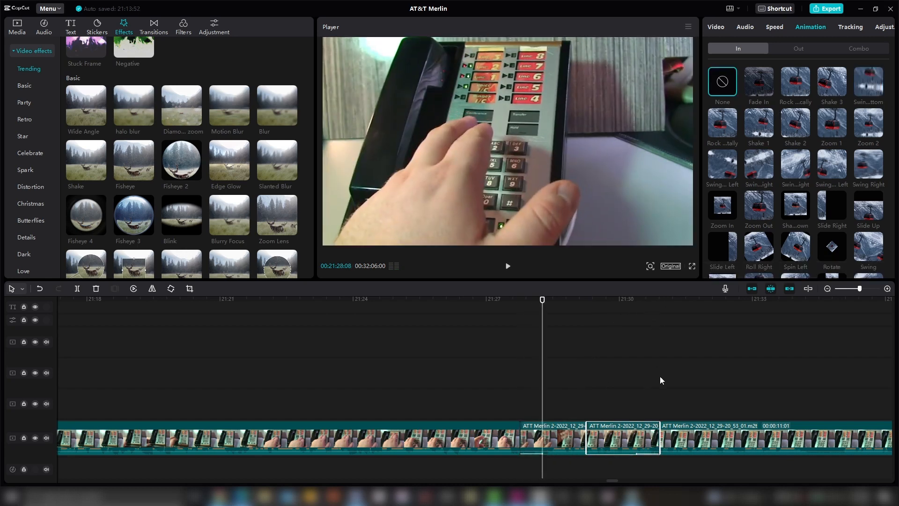
pyautogui.click(569, 301)
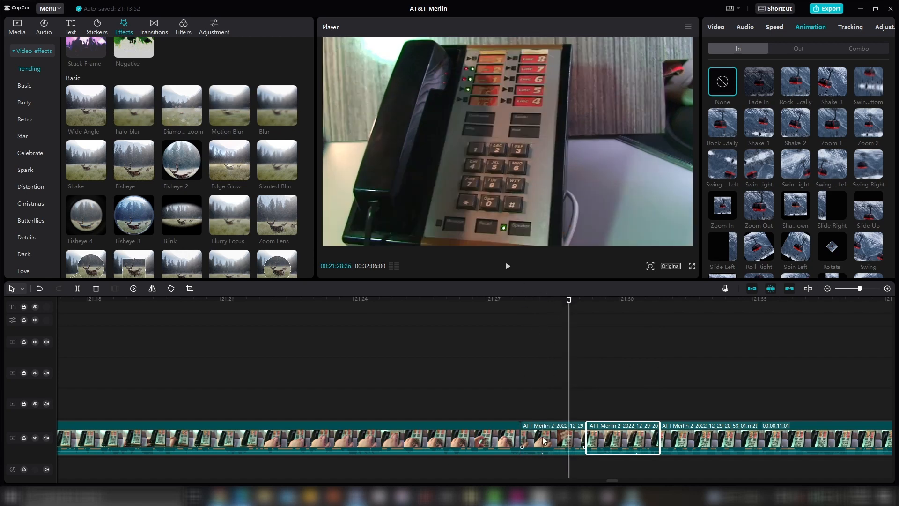
pyautogui.click(544, 439)
pyautogui.click(591, 443)
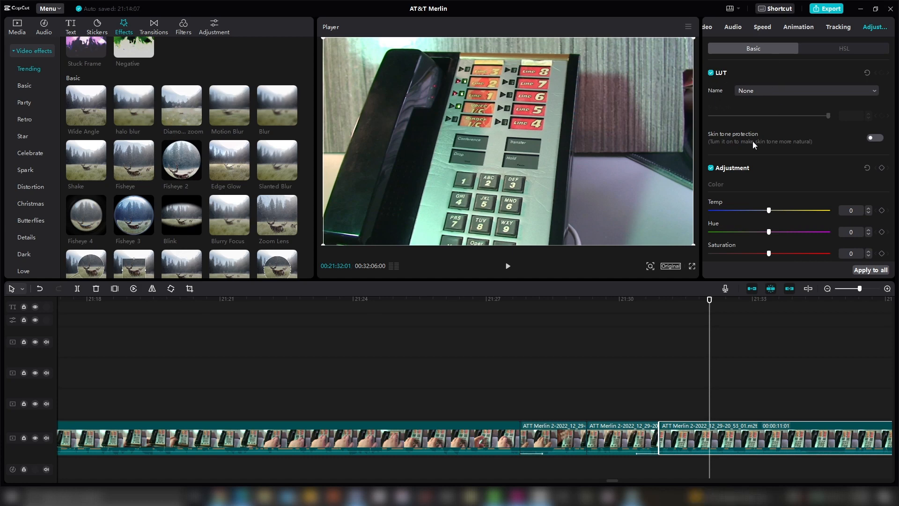
pyautogui.scroll(-6, 751, 141)
pyautogui.scroll(6, 750, 147)
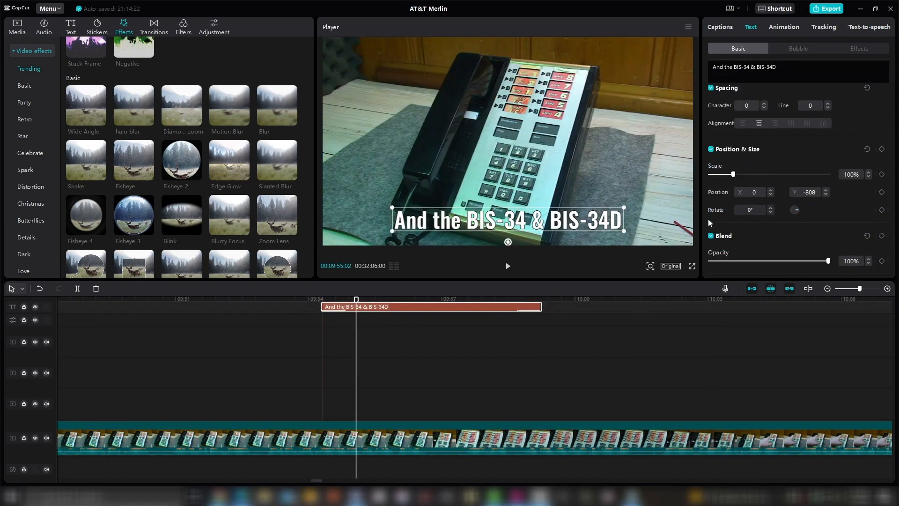
# Turn on the Shadow for the "And the BIS-34 & BIS-34D" title
pyautogui.scroll(-1, 742, 168)
pyautogui.scroll(-5, 746, 179)
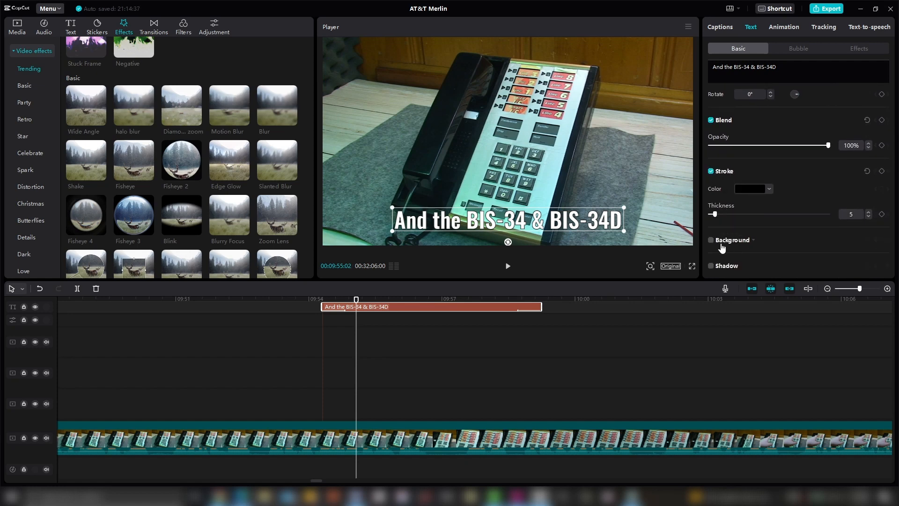
pyautogui.click(710, 266)
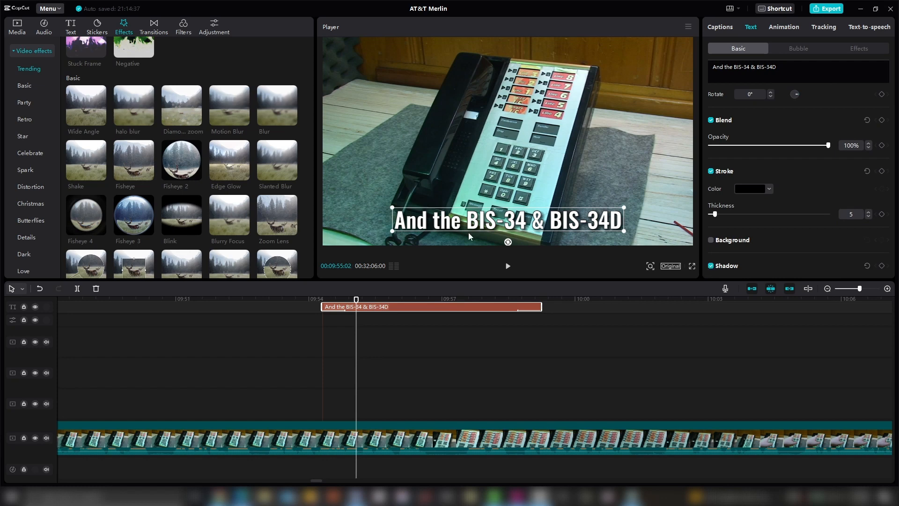
# Try two speech bubble styles on the "And the BIS-34 & BIS-34D" title, and set its bubble back to none
pyautogui.click(798, 48)
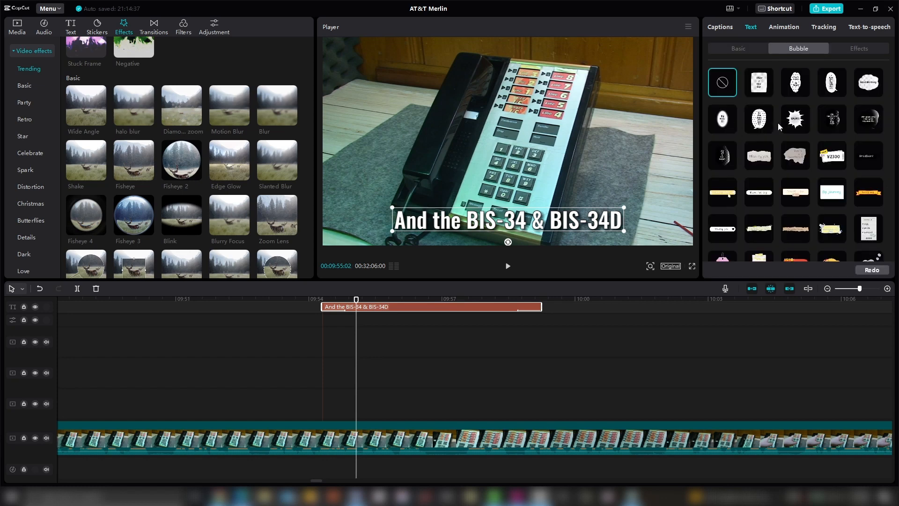
pyautogui.click(795, 85)
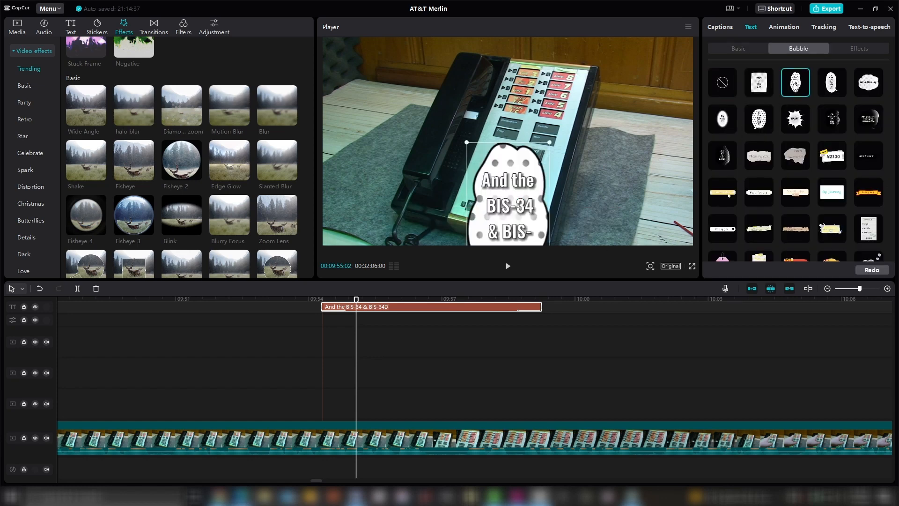
pyautogui.click(763, 87)
pyautogui.click(720, 84)
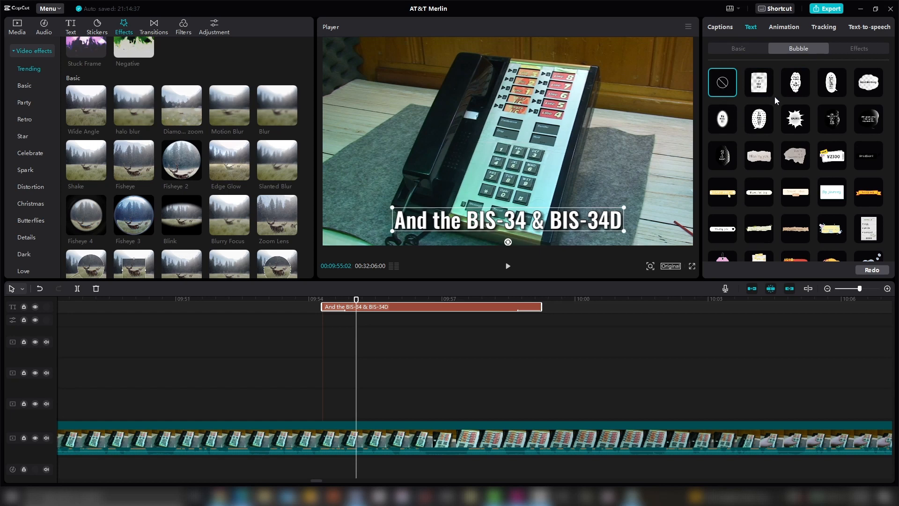
# Try the red-outlined text effect from the first row on the title, and undo it
pyautogui.click(855, 47)
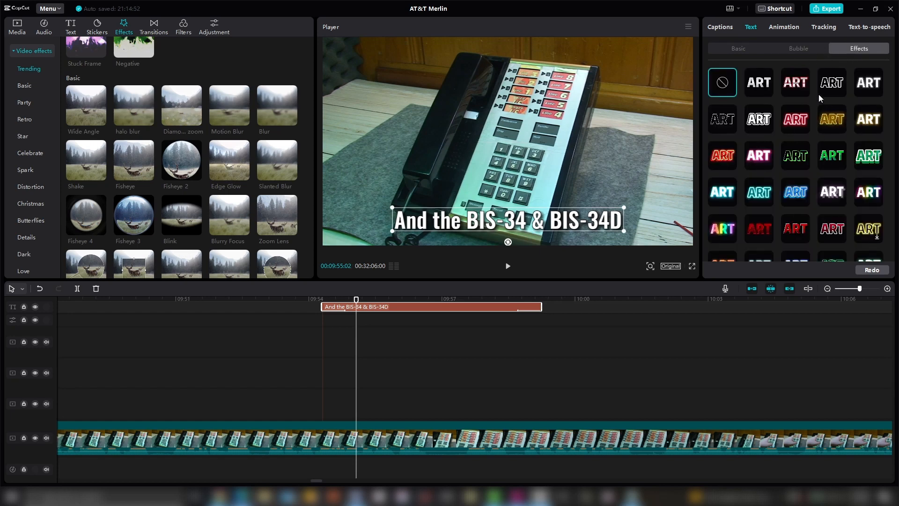
pyautogui.click(803, 85)
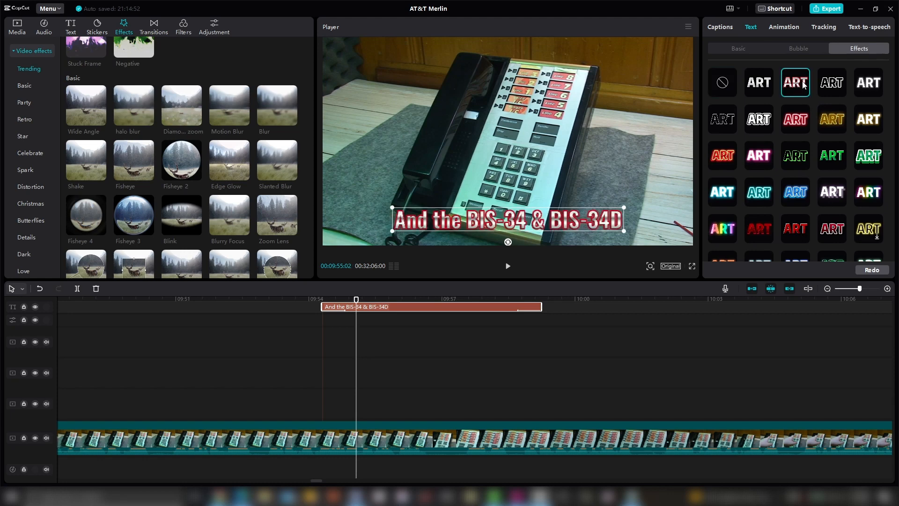
pyautogui.hotkey('ctrl', 'z')
# Generate a text-to-speech reading of the "And the BIS-34 & BIS-34D" title with the Jessie voice
pyautogui.click(864, 27)
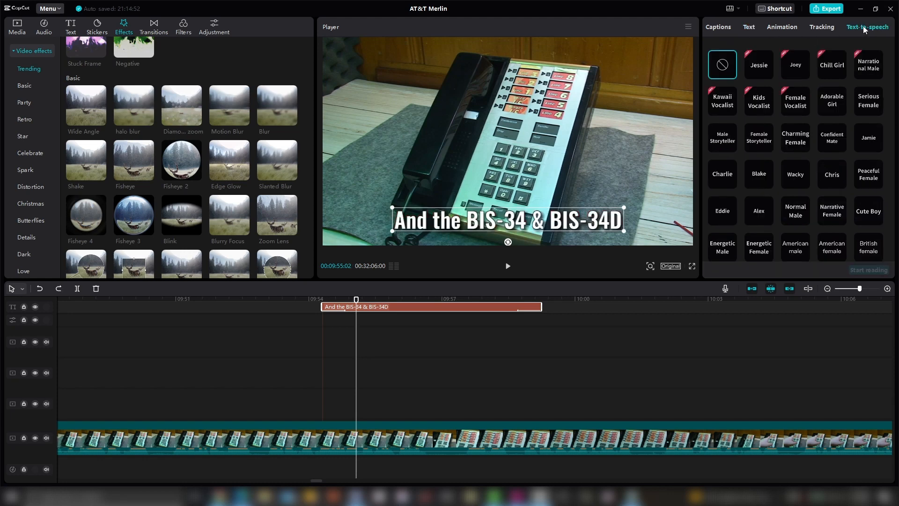
pyautogui.click(761, 64)
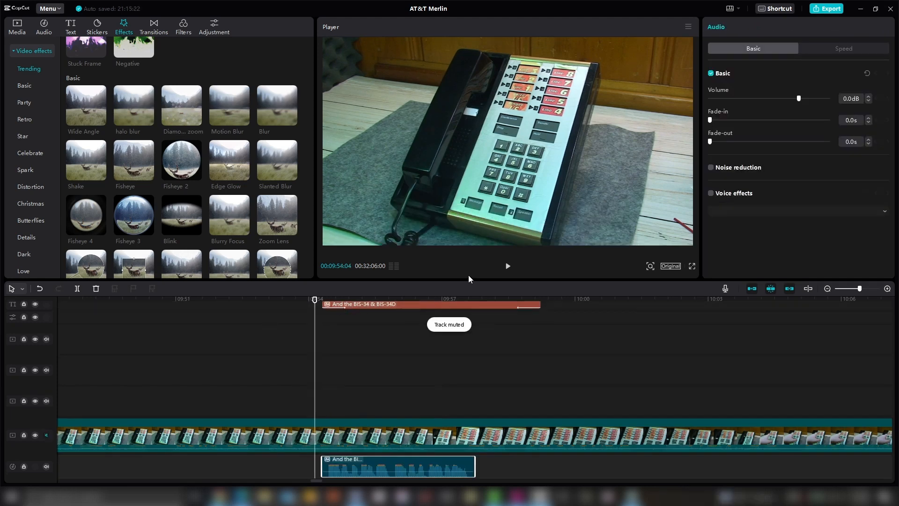
# Play the generated voice reading from 00:09:54:04 to 00:09:57:26, and unmute the main video track
pyautogui.click(508, 266)
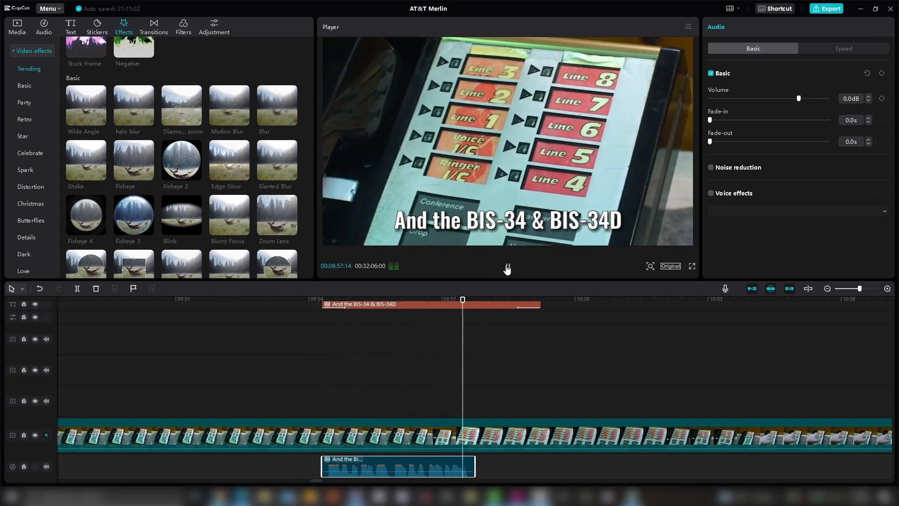
pyautogui.click(507, 267)
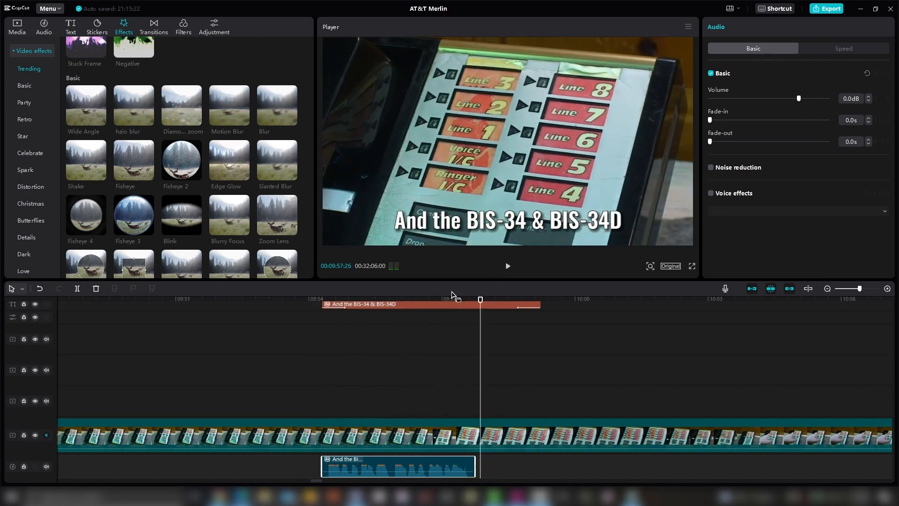
pyautogui.click(46, 435)
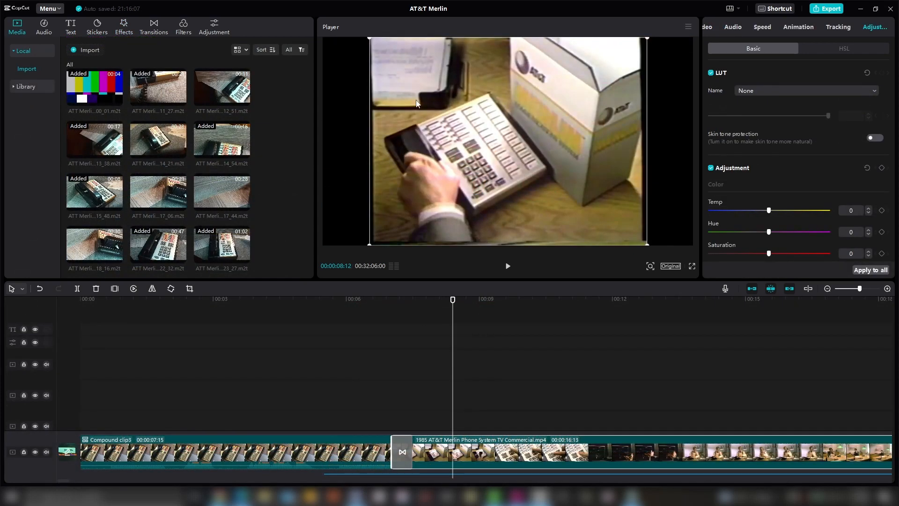
# Set the Canvas of the "1985 AT&T Merlin Phone System TV Commercial.mp4" clip to Blur at the strongest level
pyautogui.click(355, 243)
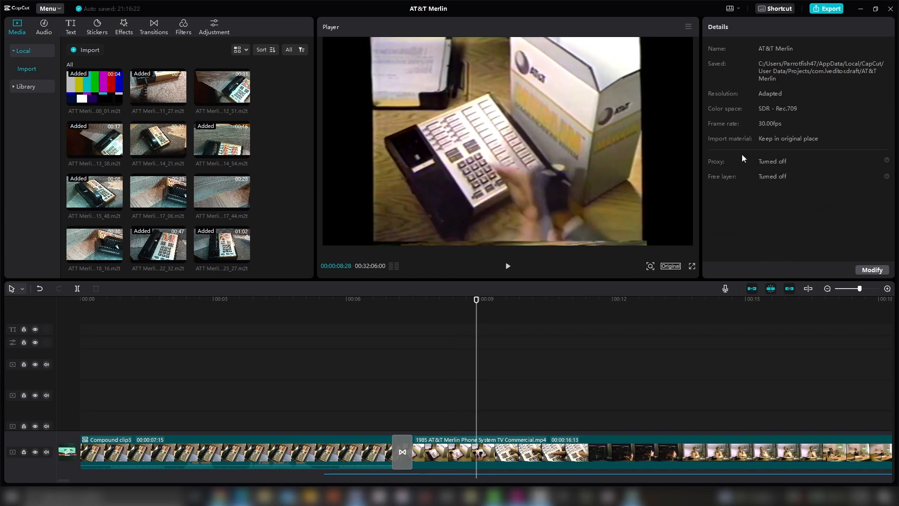
pyautogui.click(515, 441)
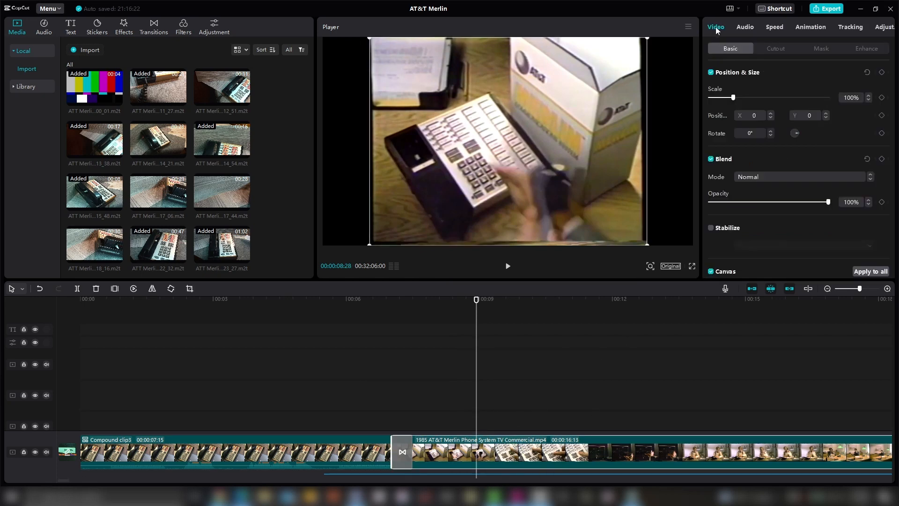
pyautogui.scroll(-2, 766, 154)
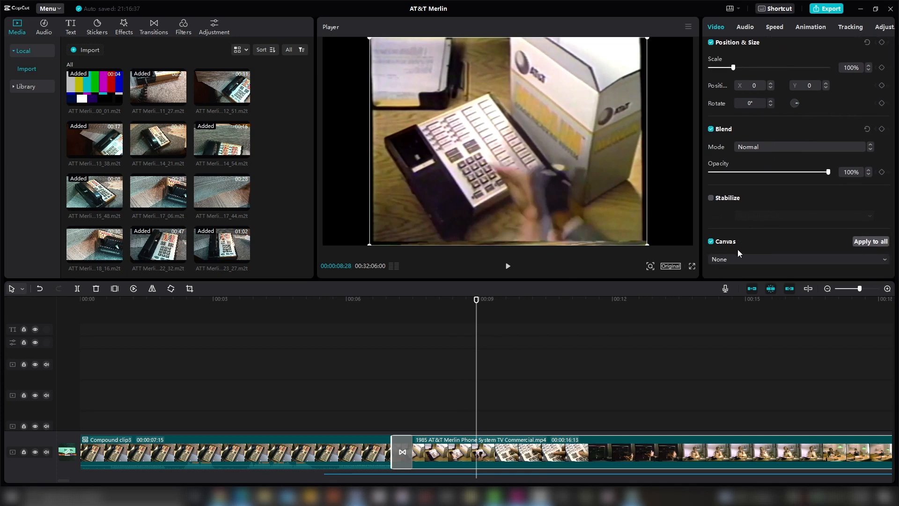
pyautogui.click(737, 261)
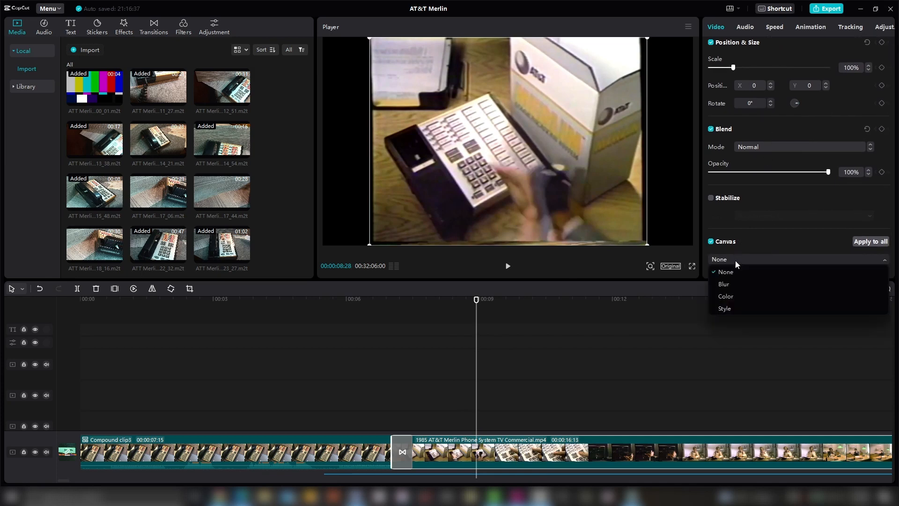
pyautogui.click(733, 286)
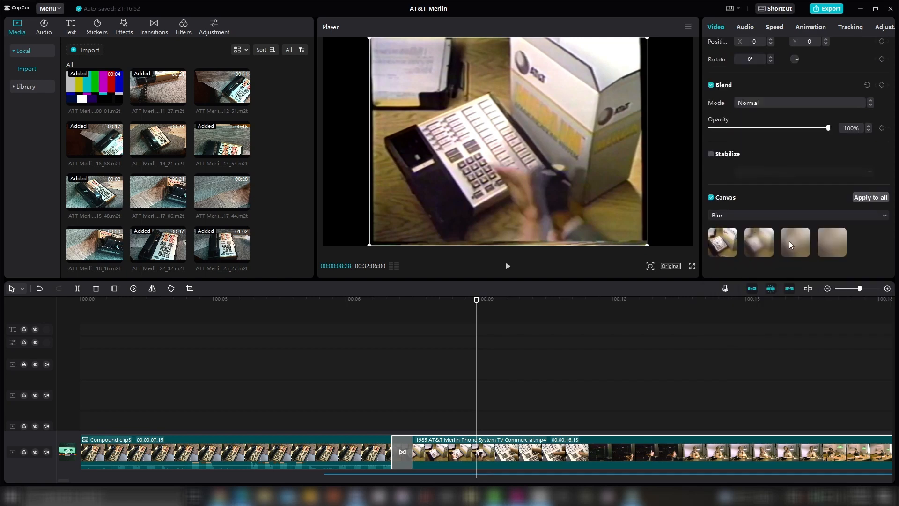
pyautogui.click(827, 238)
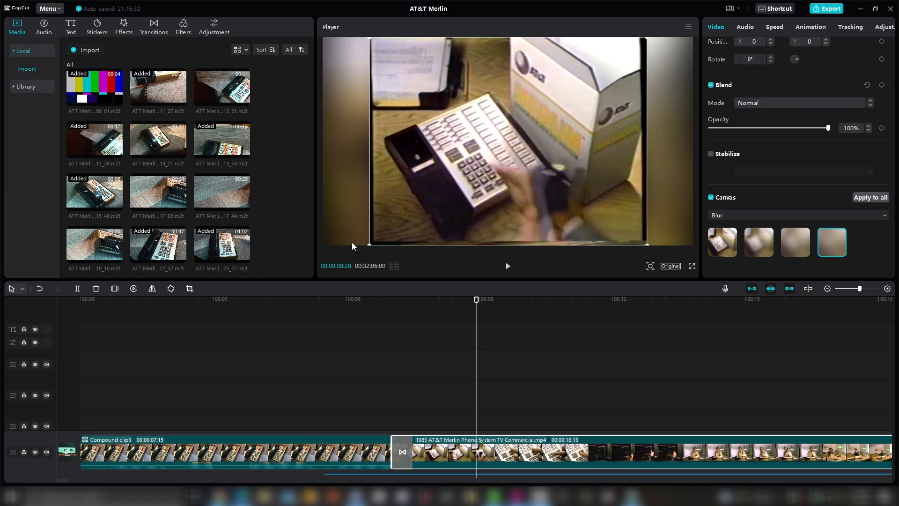
# Play the commercial with its blurred canvas from 00:00:08:28 to 00:00:10:09, and turn its Canvas off
pyautogui.click(510, 267)
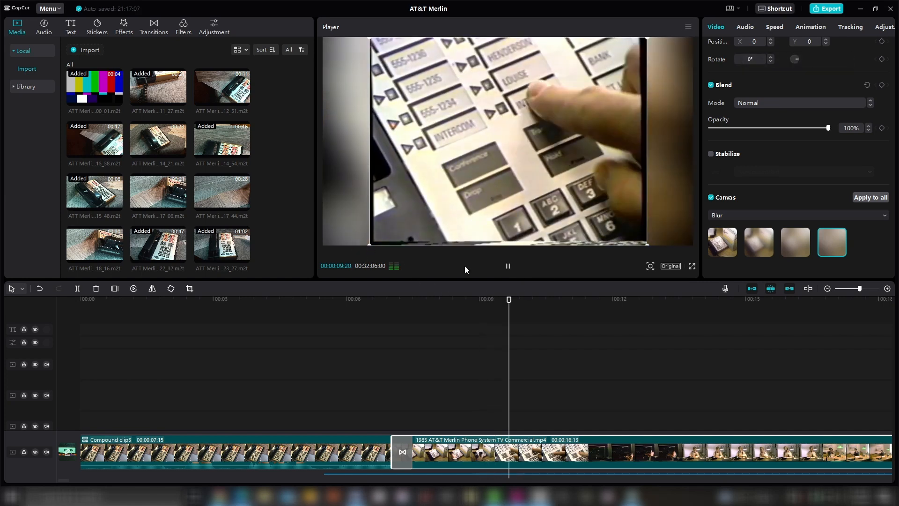
pyautogui.click(505, 266)
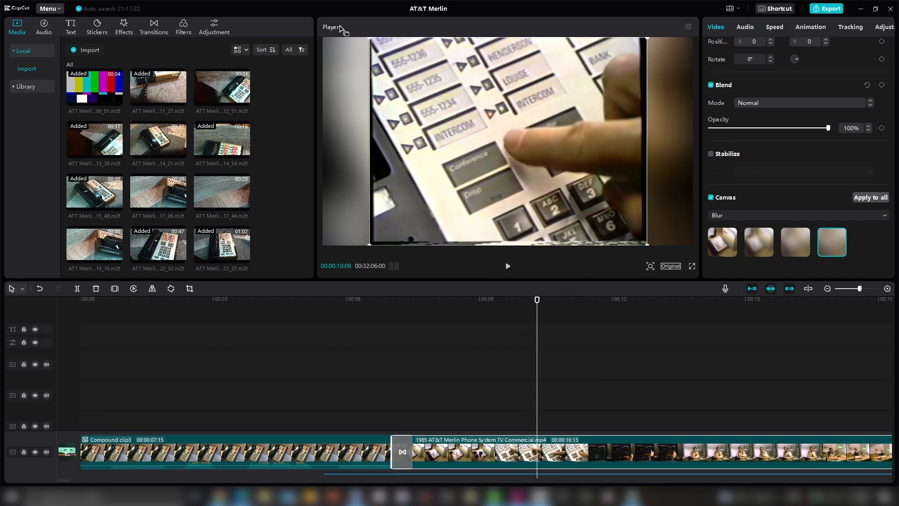
pyautogui.click(710, 198)
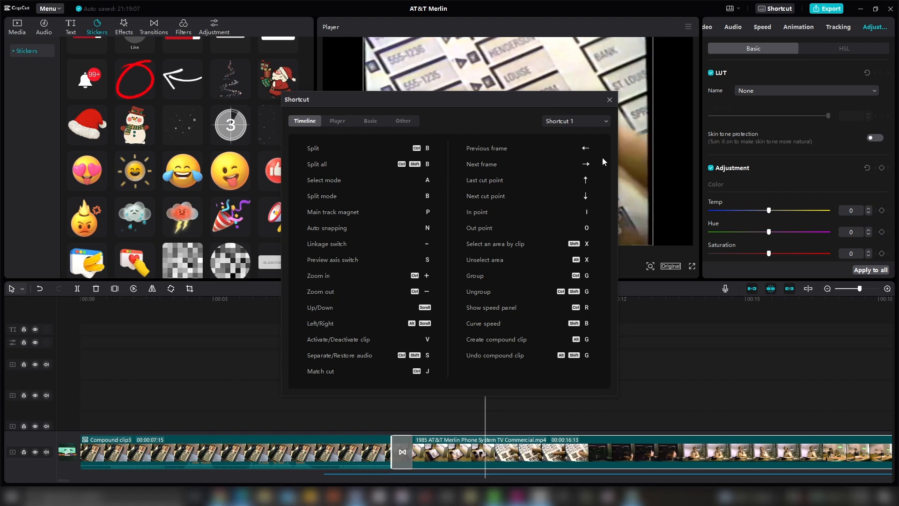
# Close the Shortcut list, deselect the commercial clip, and play the footage from 00:00:08:05
pyautogui.press('Escape')
pyautogui.click(356, 316)
pyautogui.click(401, 302)
pyautogui.click(442, 302)
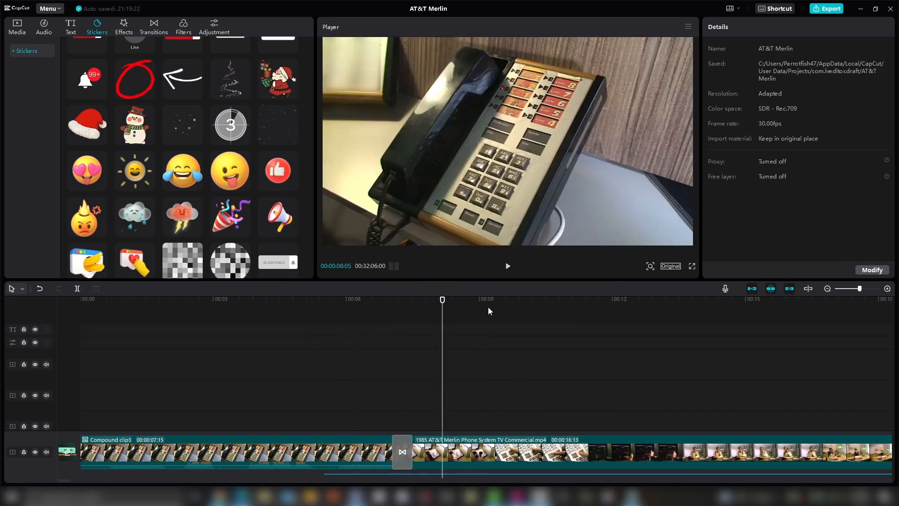
pyautogui.click(509, 267)
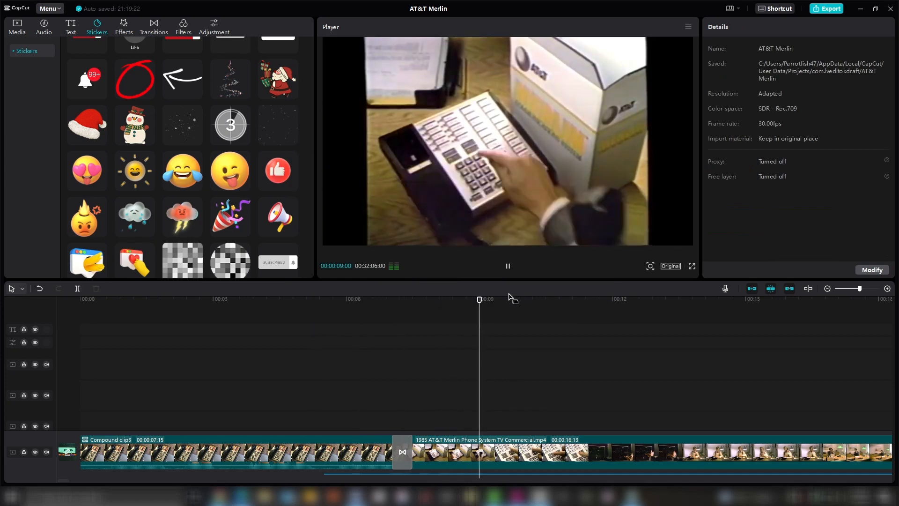
pyautogui.click(508, 266)
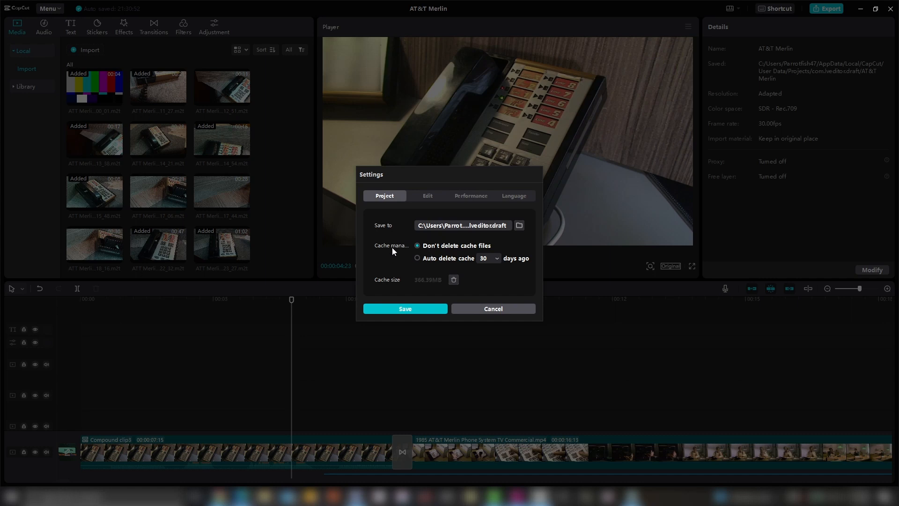
# Review the Edit settings, including the time code options, and open the Performance settings
pyautogui.click(428, 196)
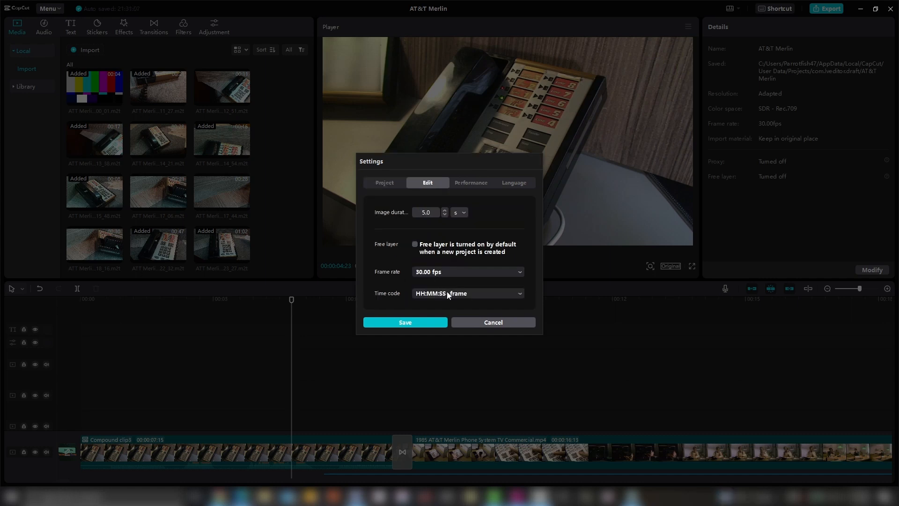
pyautogui.click(447, 293)
pyautogui.click(471, 184)
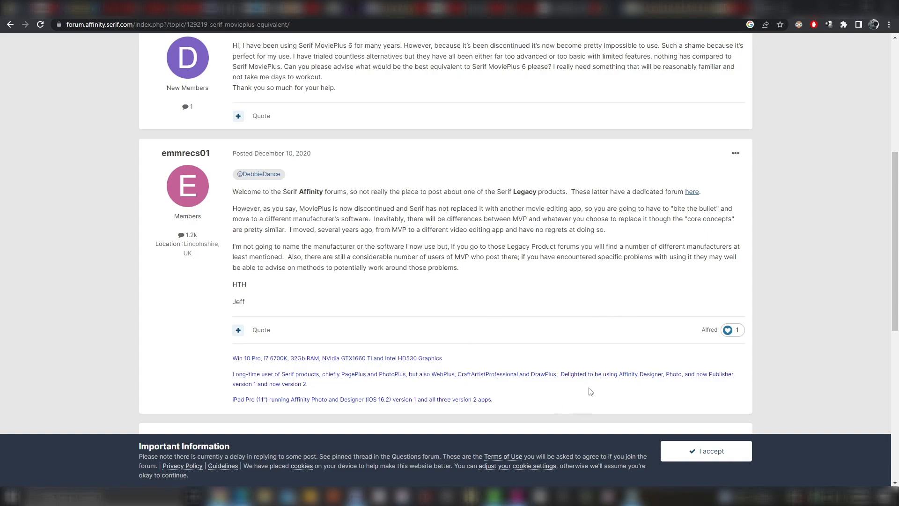
# Switch from the forum page to CapCut and play the footage from 00:18:19:12 to 00:18:26:10
pyautogui.hotkey('alt', 'Tab')
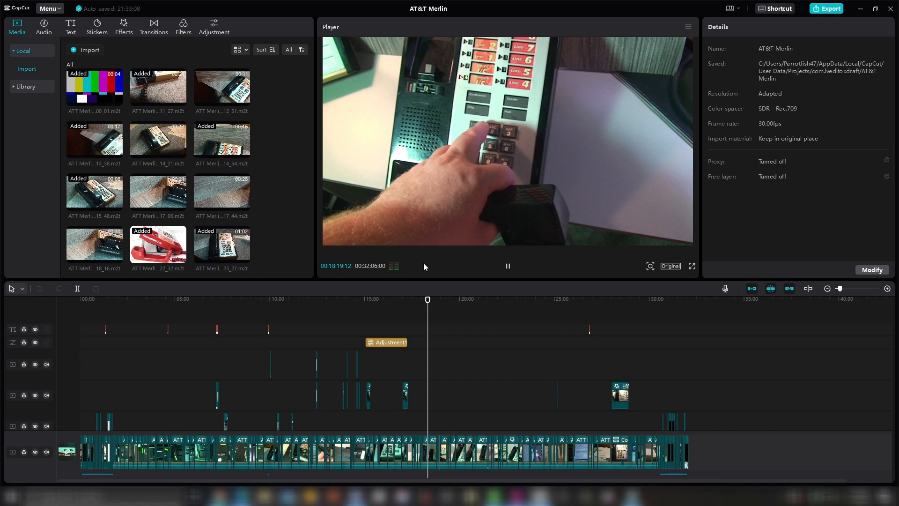
pyautogui.press('space')
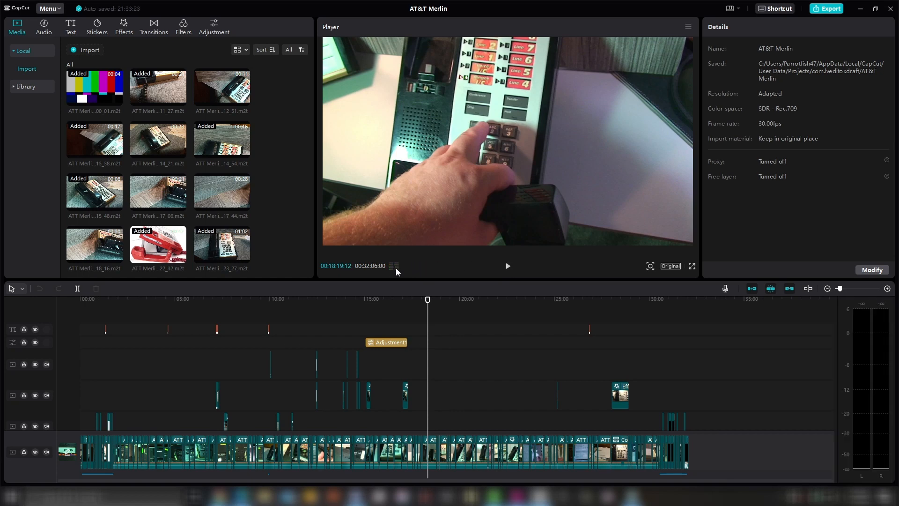
pyautogui.click(508, 265)
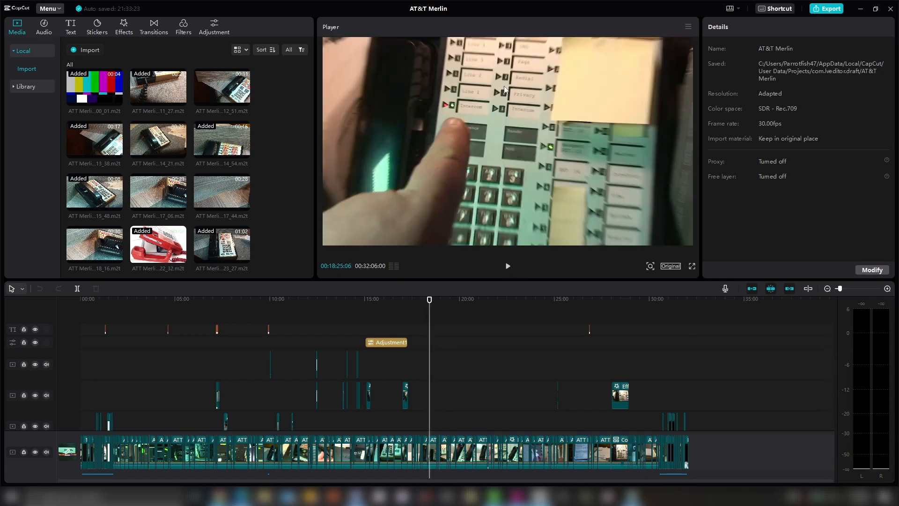
pyautogui.click(508, 266)
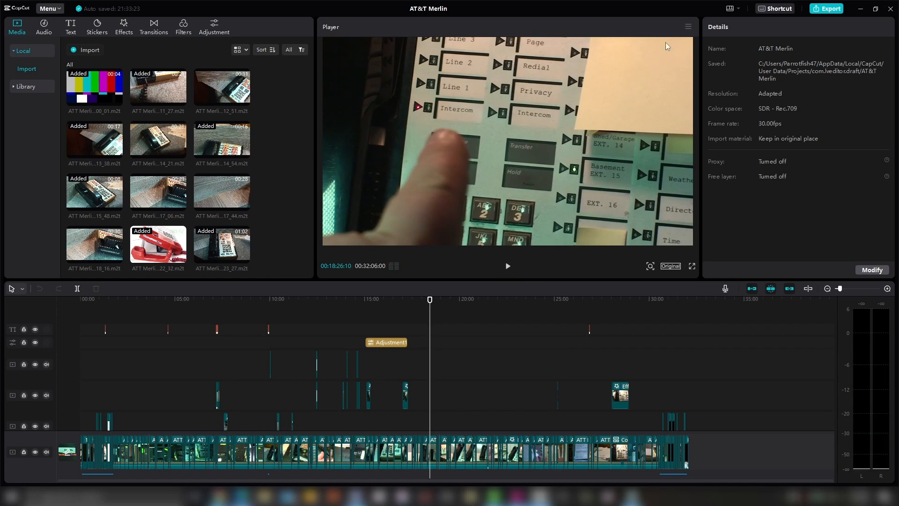
# Set the player's preview quality to Performance priority
pyautogui.click(688, 26)
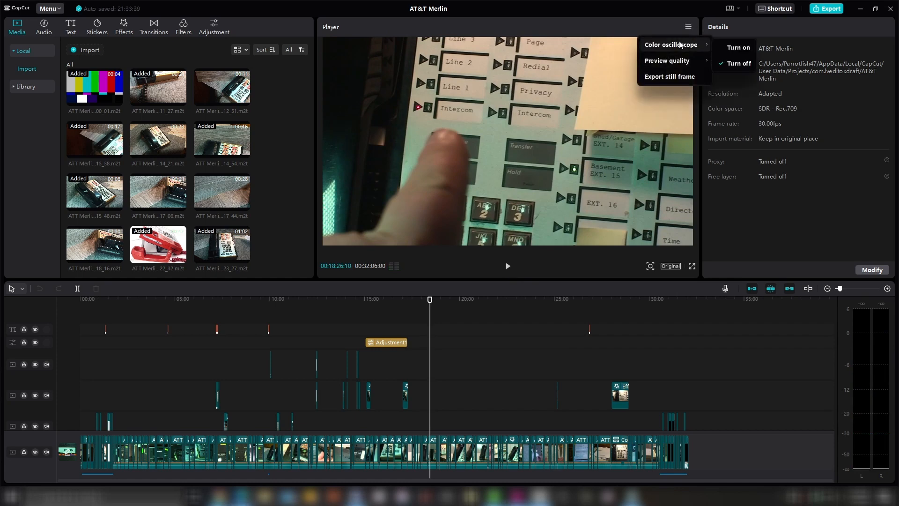
pyautogui.moveTo(685, 63)
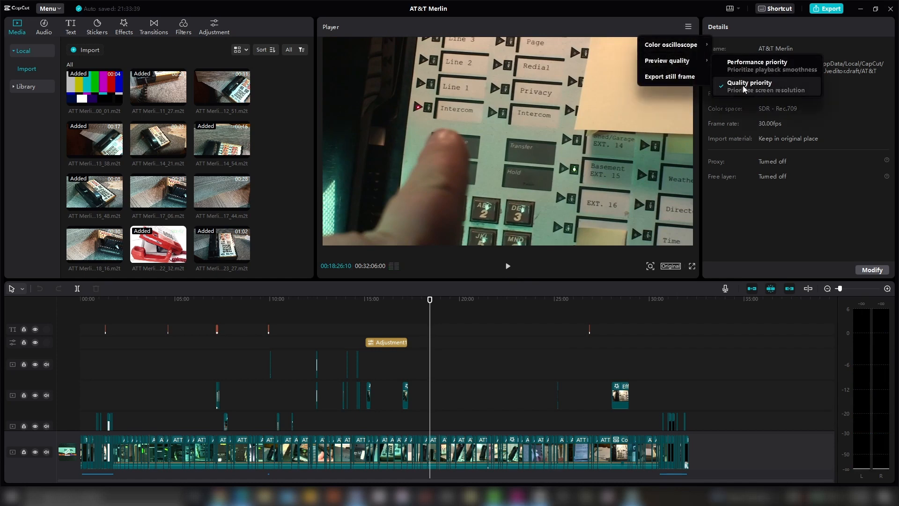
pyautogui.click(727, 69)
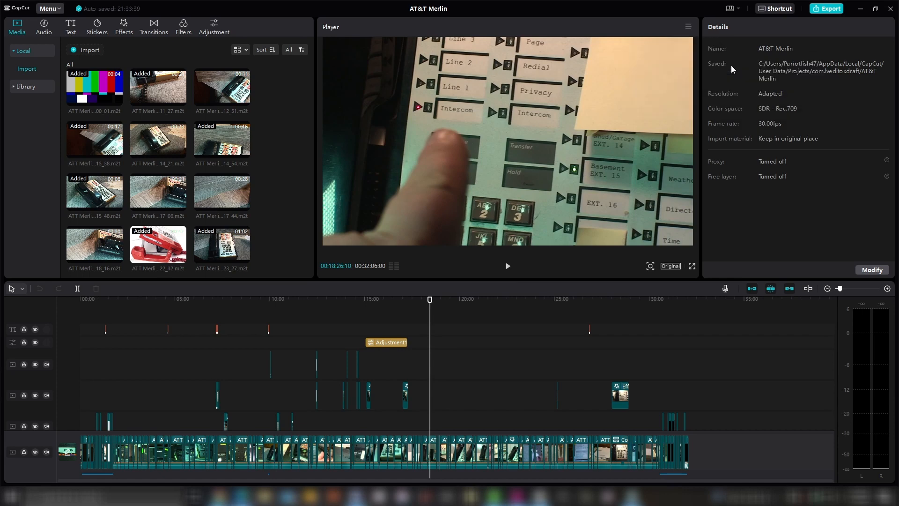
# Look over the player's Color oscilloscope options, and view the current frame in full screen before returning to the editor
pyautogui.click(688, 27)
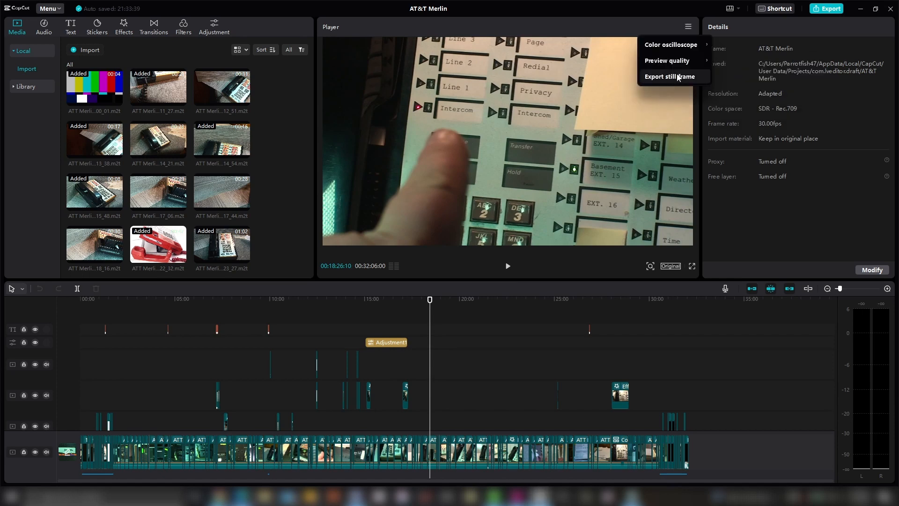
pyautogui.moveTo(688, 45)
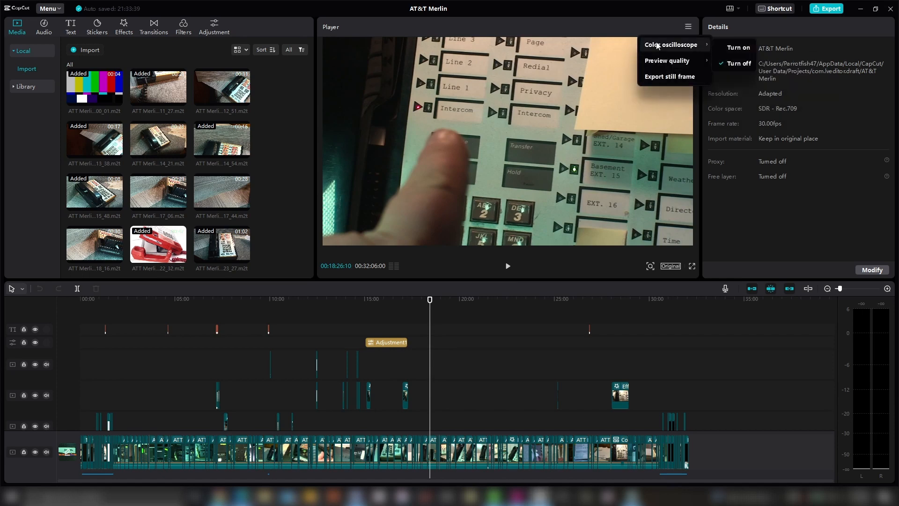
pyautogui.click(733, 47)
pyautogui.click(692, 266)
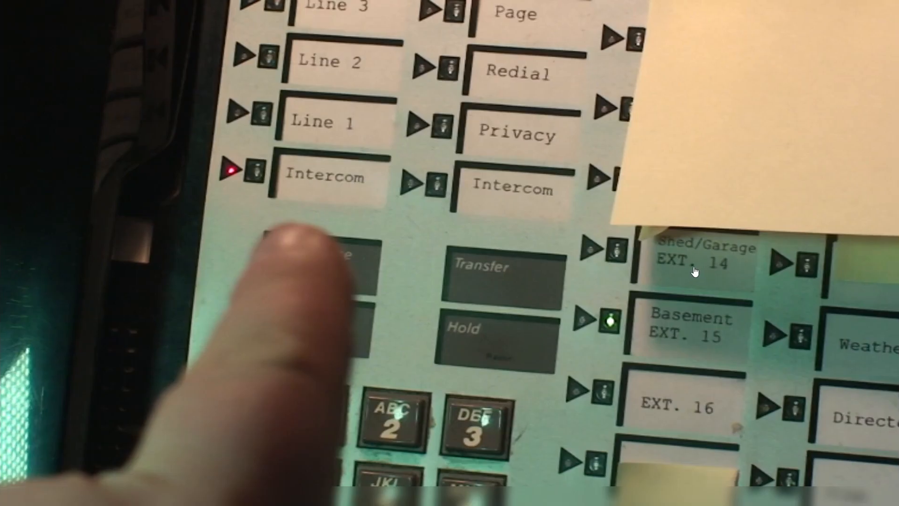
pyautogui.click(573, 464)
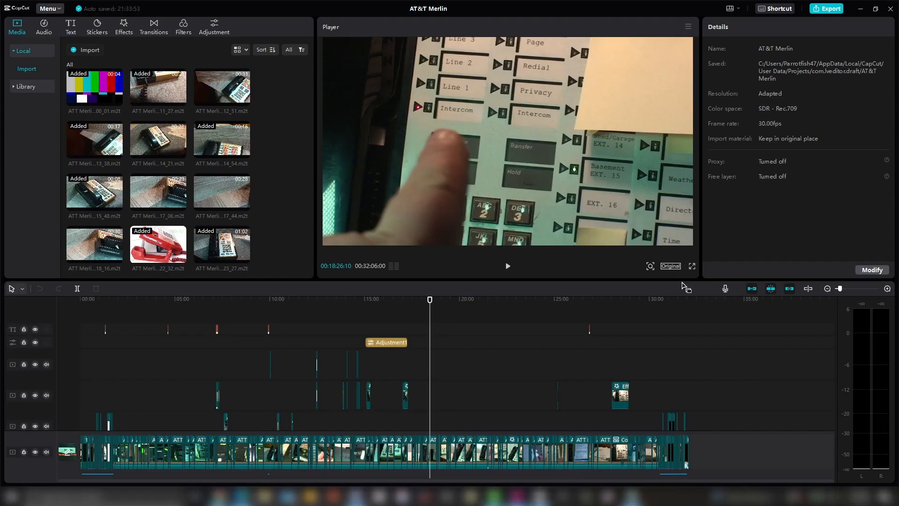
# Try the 4:3 and 9:16 aspect ratios on the project, and restore the Original ratio
pyautogui.click(675, 265)
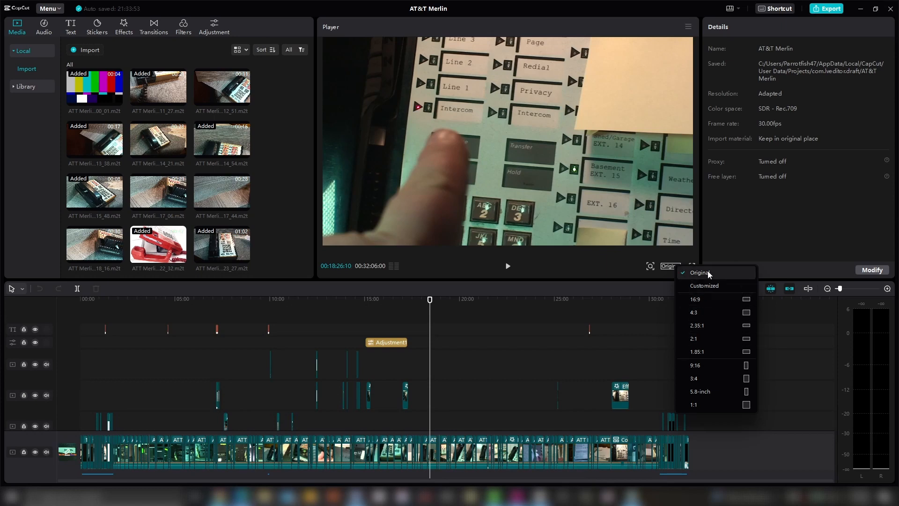
pyautogui.click(704, 312)
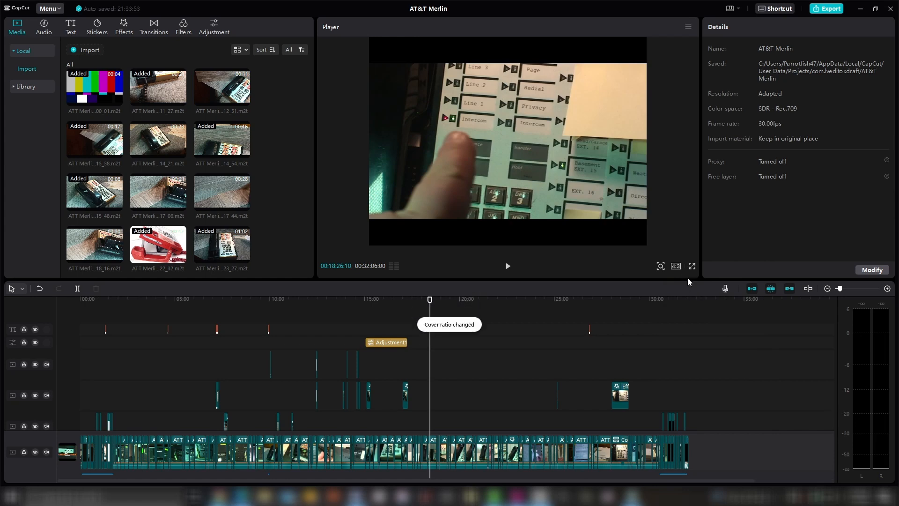
pyautogui.click(675, 266)
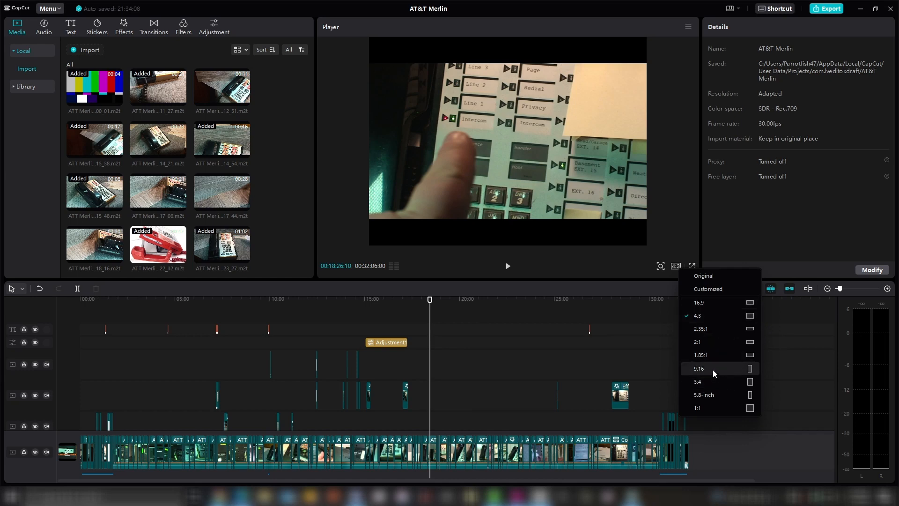
pyautogui.click(731, 370)
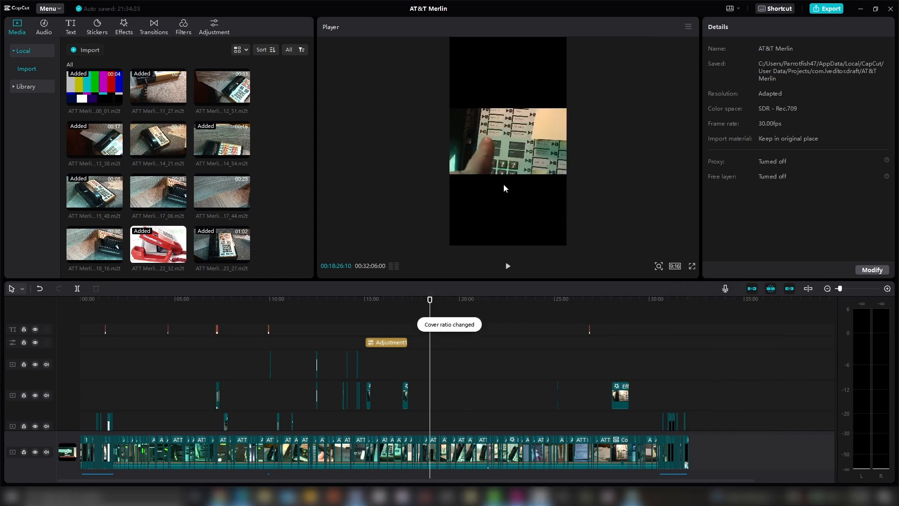
pyautogui.click(676, 267)
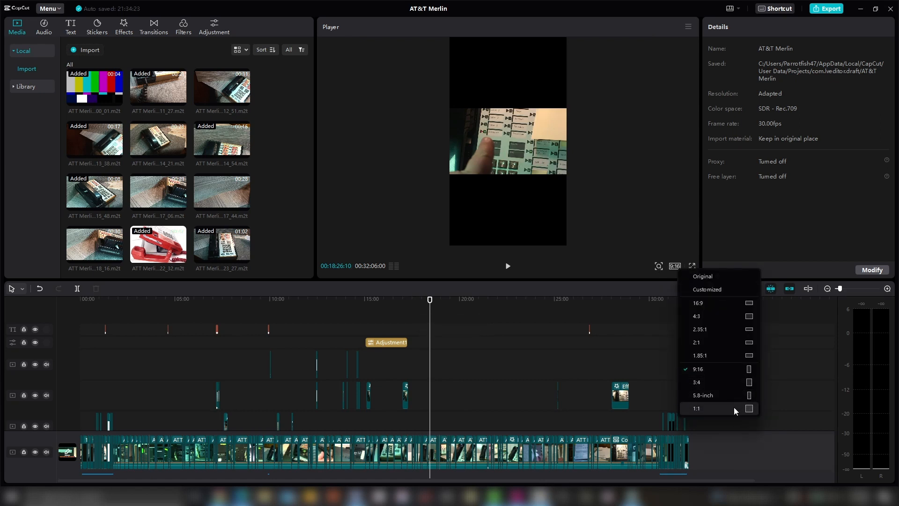
pyautogui.click(711, 276)
pyautogui.moveTo(650, 269)
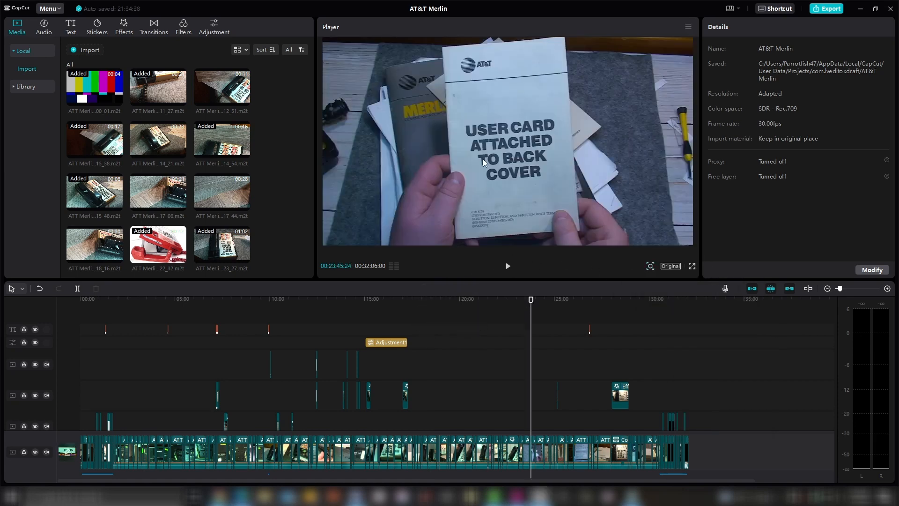
# Add a freeze frame to the main-track clip at 00:23:21:17, inspect it on the timeline, and delete it
pyautogui.click(525, 453)
pyautogui.moveTo(530, 300); pyautogui.dragTo(524, 302)
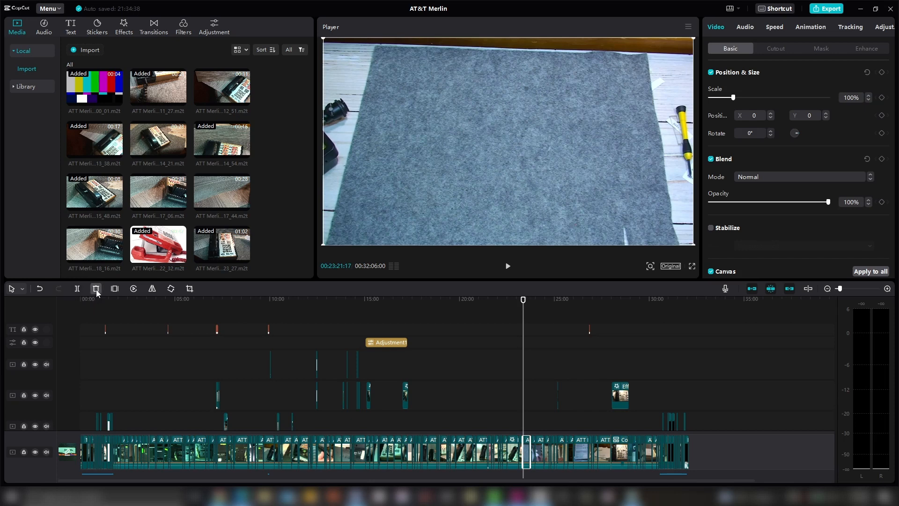
pyautogui.click(114, 289)
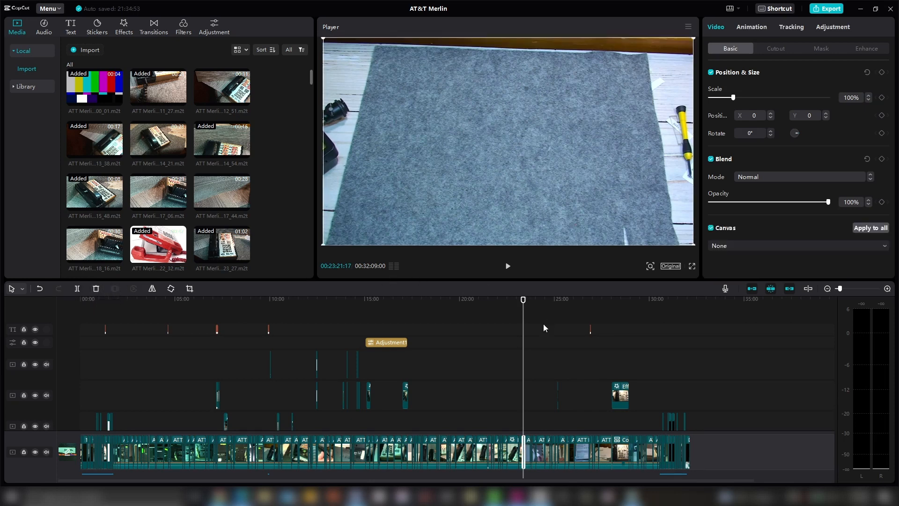
pyautogui.scroll(2, 515, 348)
pyautogui.scroll(3, 537, 355)
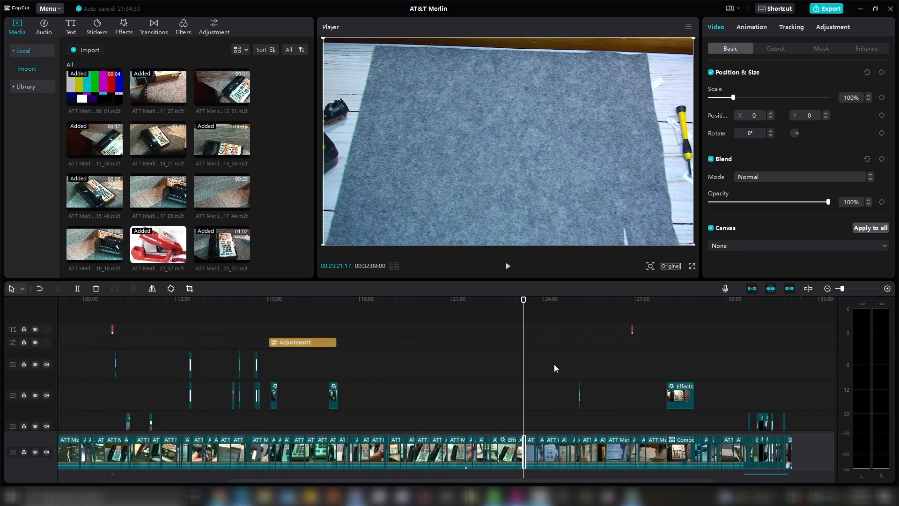
pyautogui.scroll(2, 525, 376)
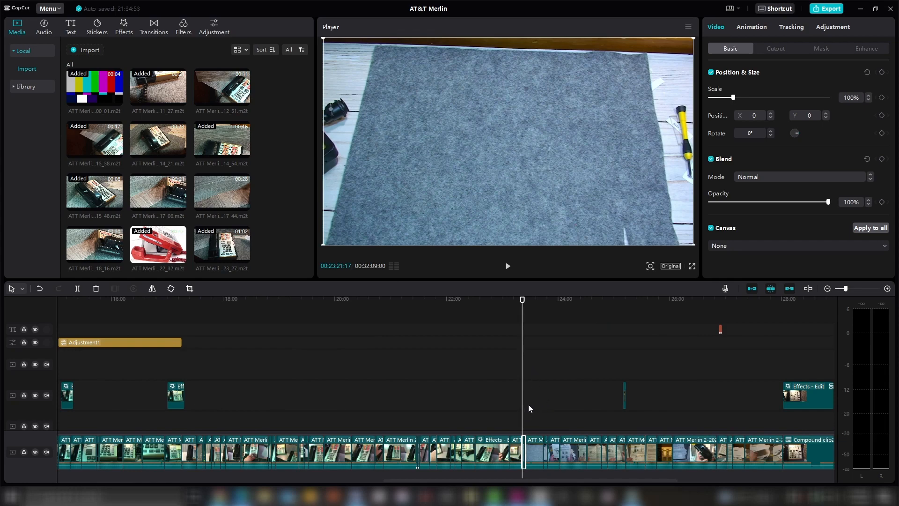
pyautogui.scroll(4, 528, 407)
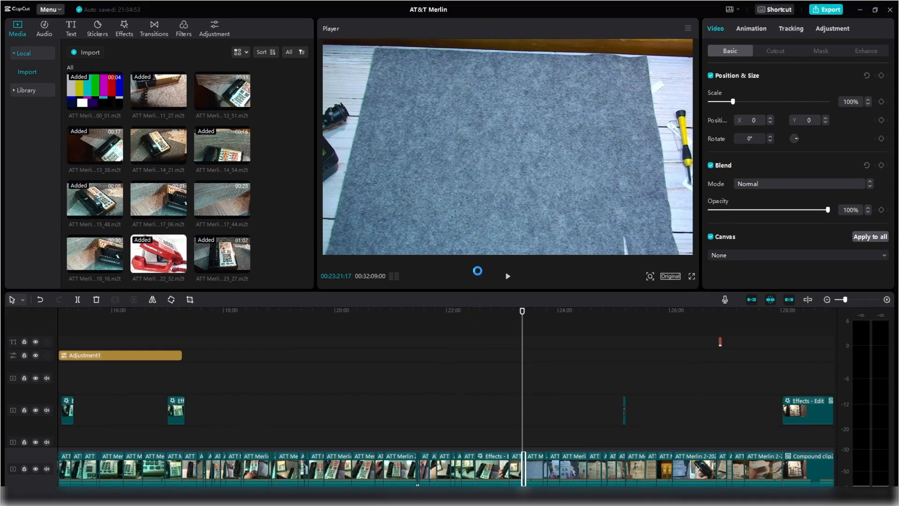
pyautogui.press('Delete')
pyautogui.scroll(4, 664, 393)
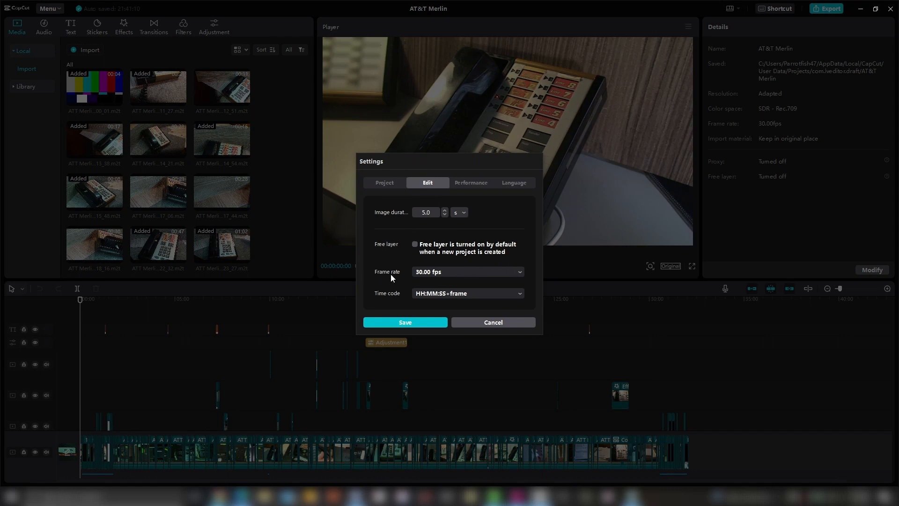
# Look at the available frame rates in the Edit settings, and close the settings without saving
pyautogui.click(430, 272)
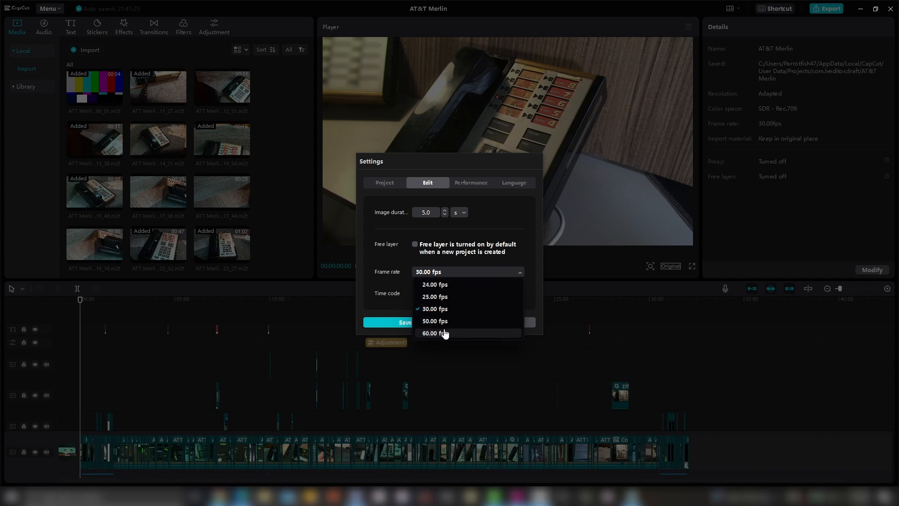
pyautogui.click(386, 288)
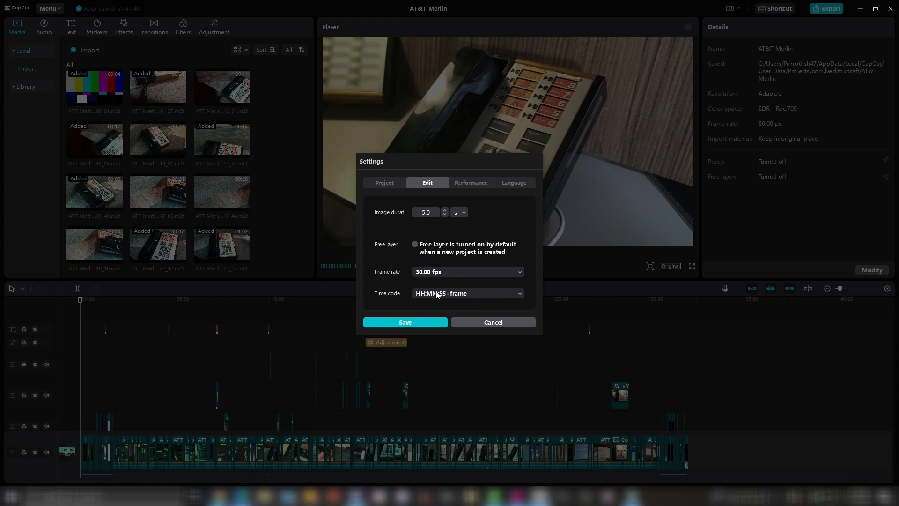
pyautogui.click(492, 323)
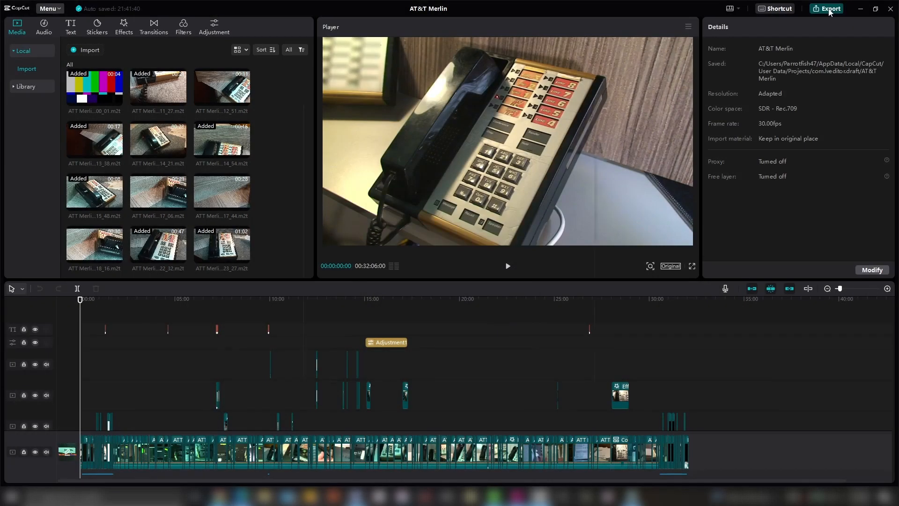
# Review the export settings and the available export frame rates, and close them without exporting
pyautogui.click(825, 10)
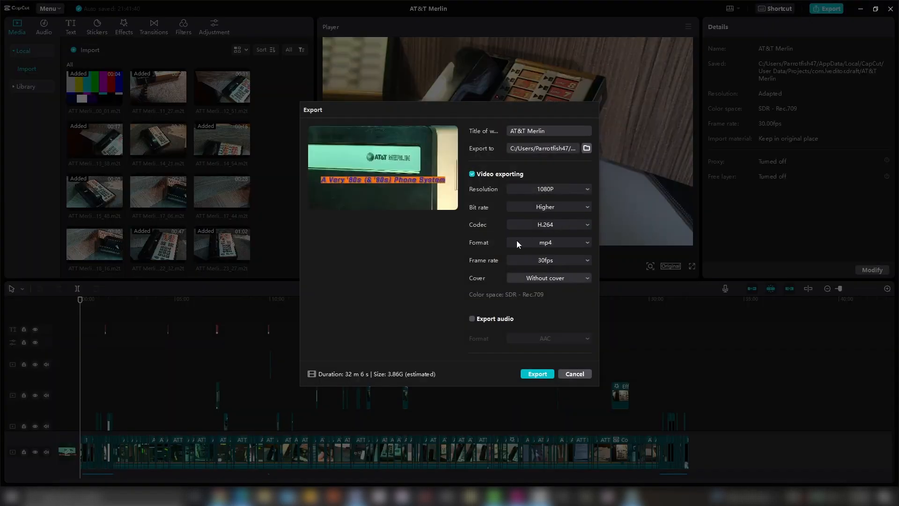
pyautogui.click(534, 260)
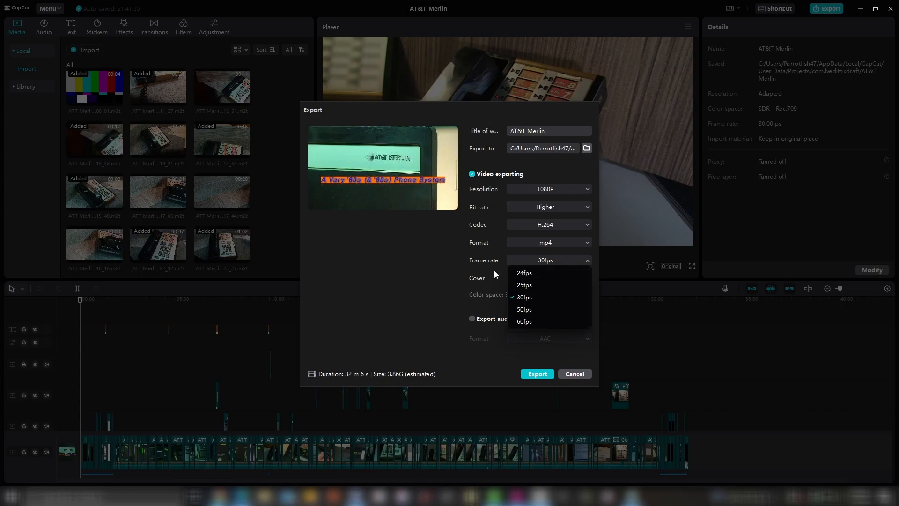
pyautogui.press('Escape')
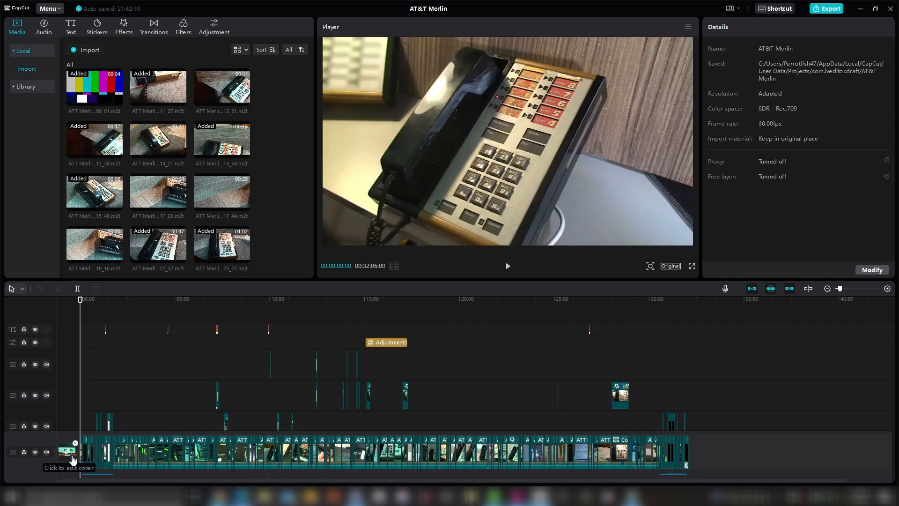
# Open the cover design, examine the title text, cover templates and text effects, and close it without applying changes
pyautogui.click(71, 458)
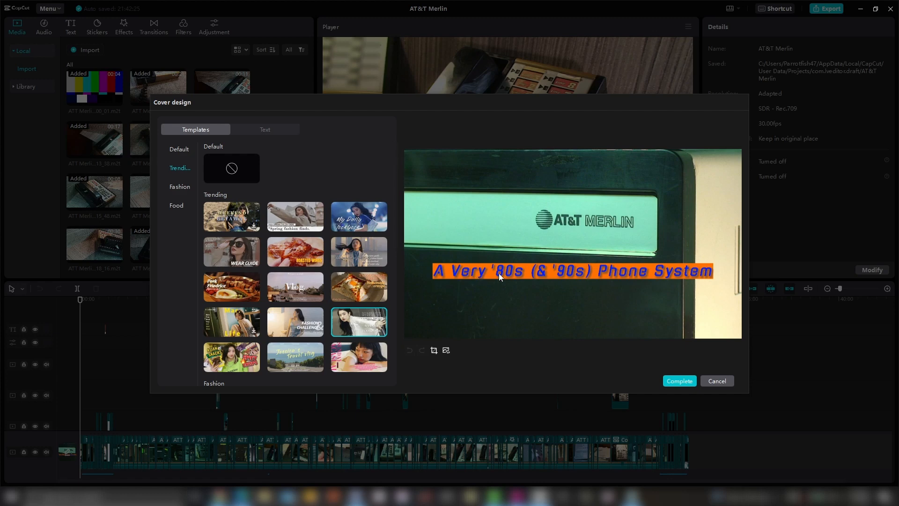
pyautogui.click(512, 269)
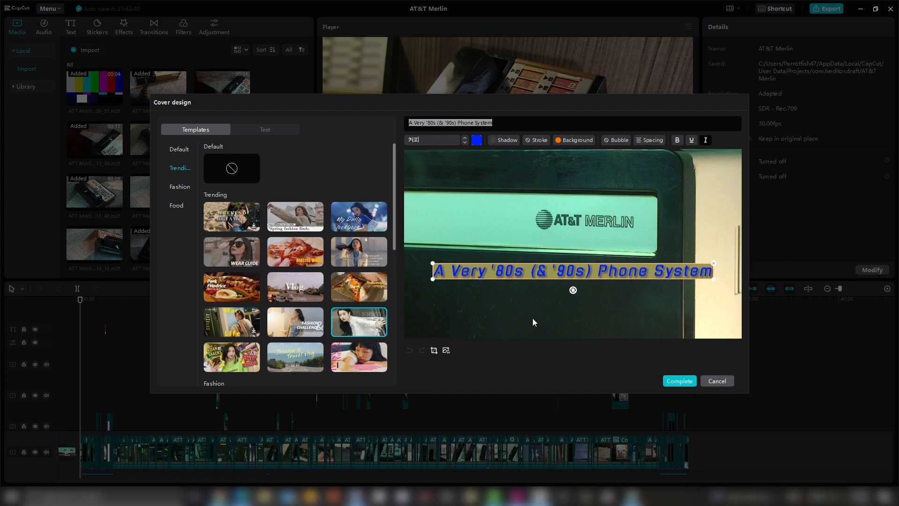
pyautogui.click(170, 150)
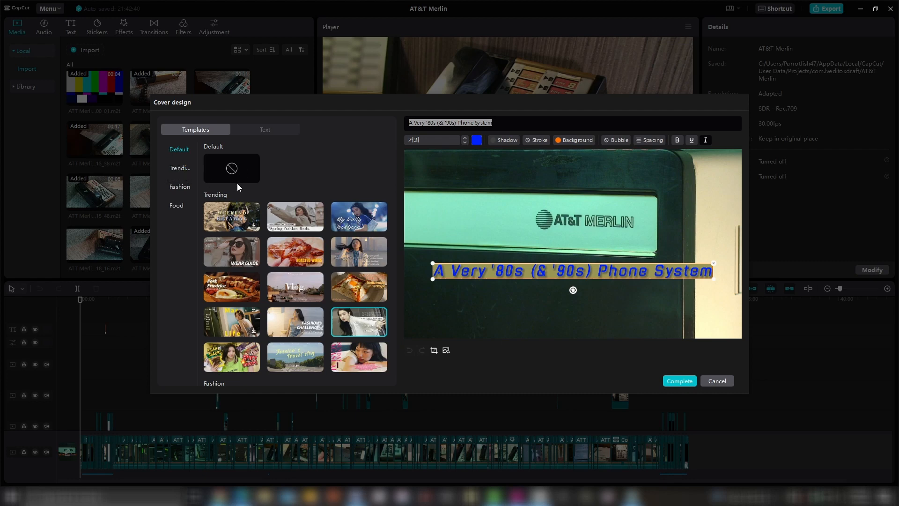
pyautogui.click(259, 130)
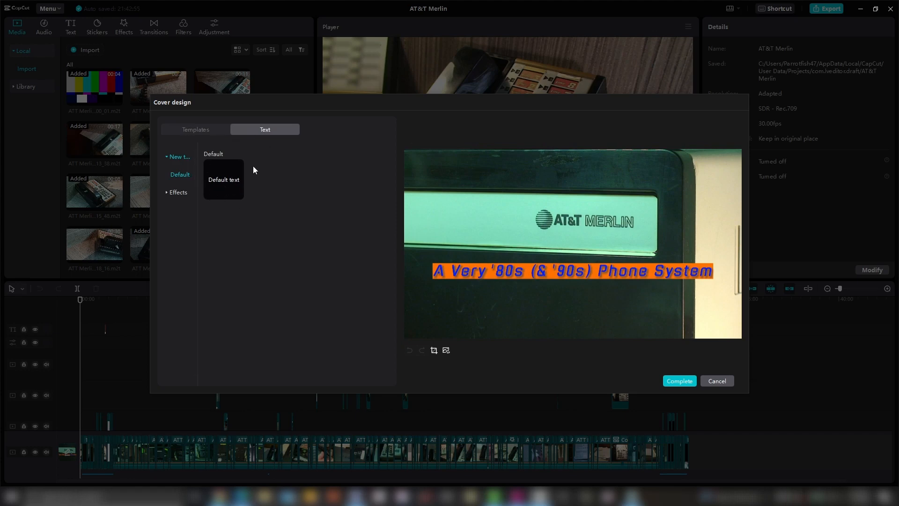
pyautogui.click(167, 191)
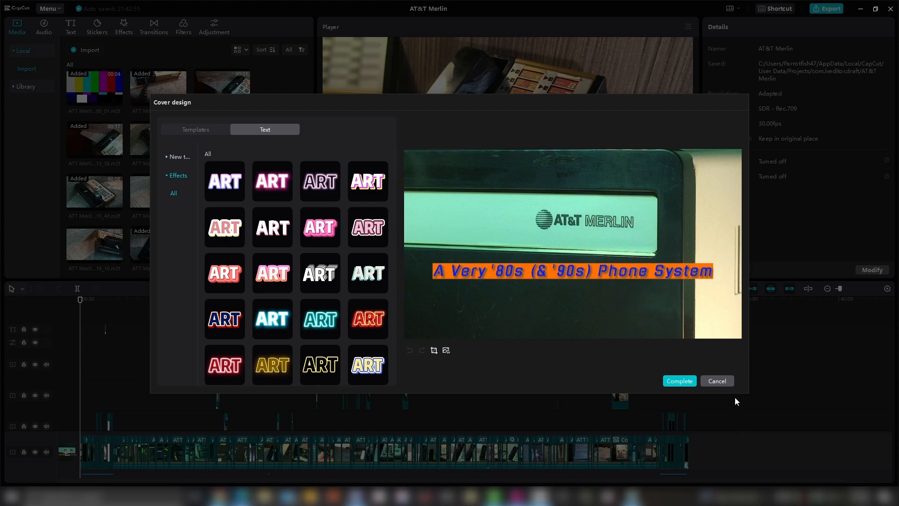
pyautogui.click(716, 380)
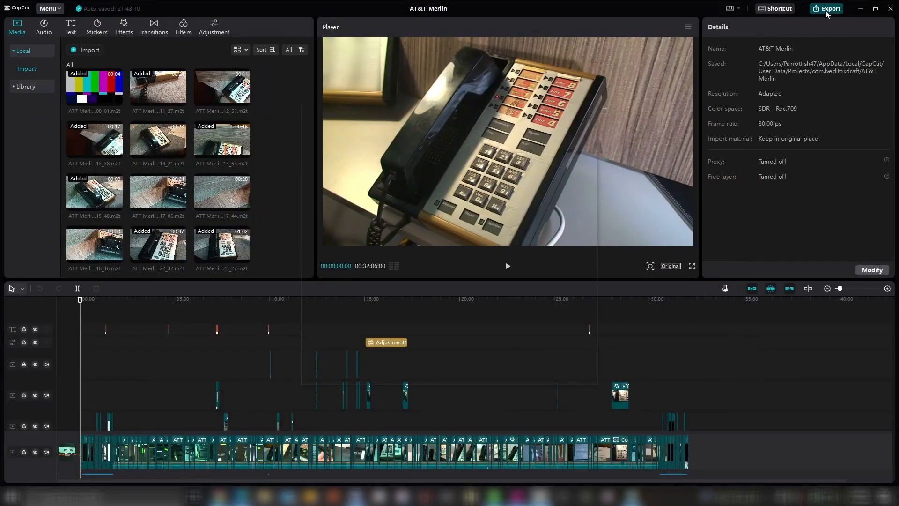
# Check the Cover choices in the export settings, and inspect the exported video and cover images in the AT&T Merlin folder in File Explorer
pyautogui.click(825, 10)
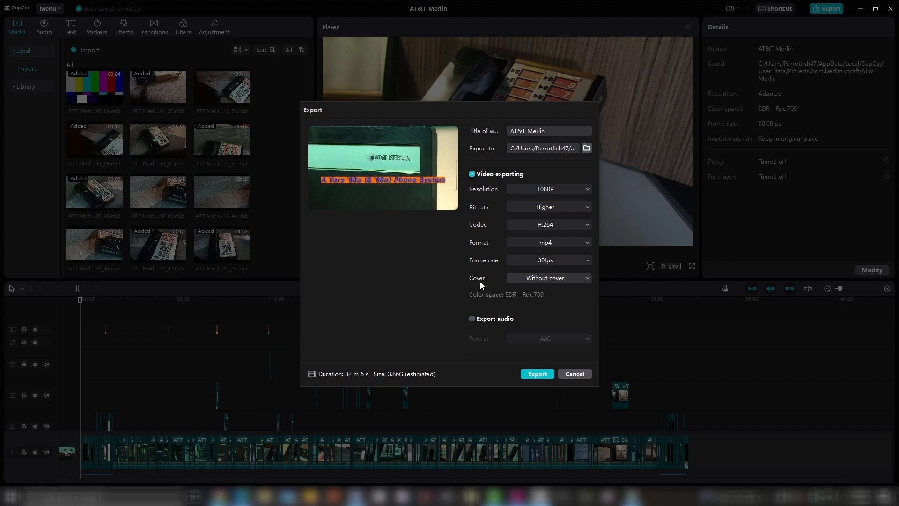
pyautogui.click(544, 279)
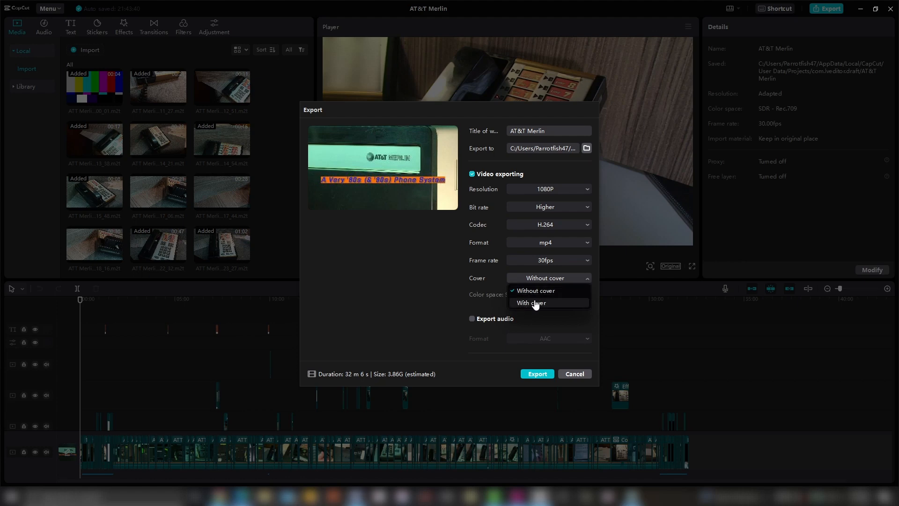
pyautogui.hotkey('alt', 'Tab')
pyautogui.moveTo(439, 120); pyautogui.dragTo(482, 354)
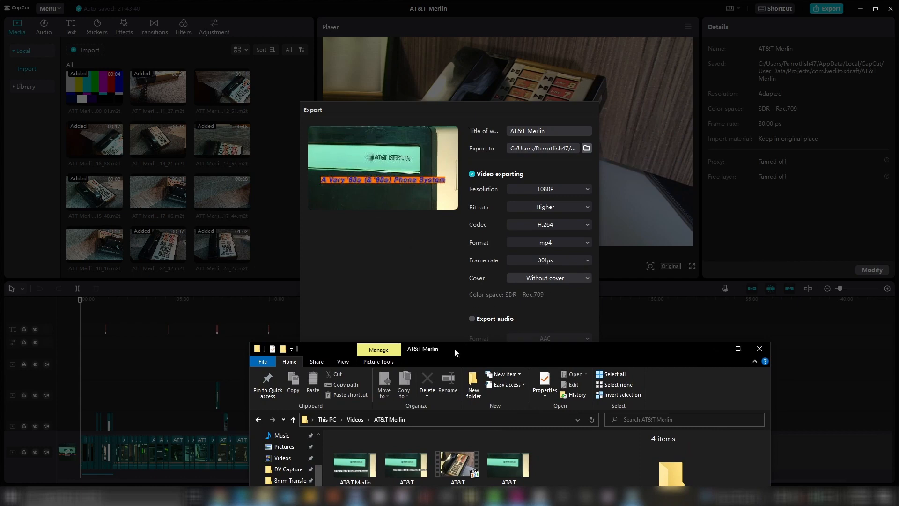
pyautogui.moveTo(454, 348); pyautogui.dragTo(422, 161)
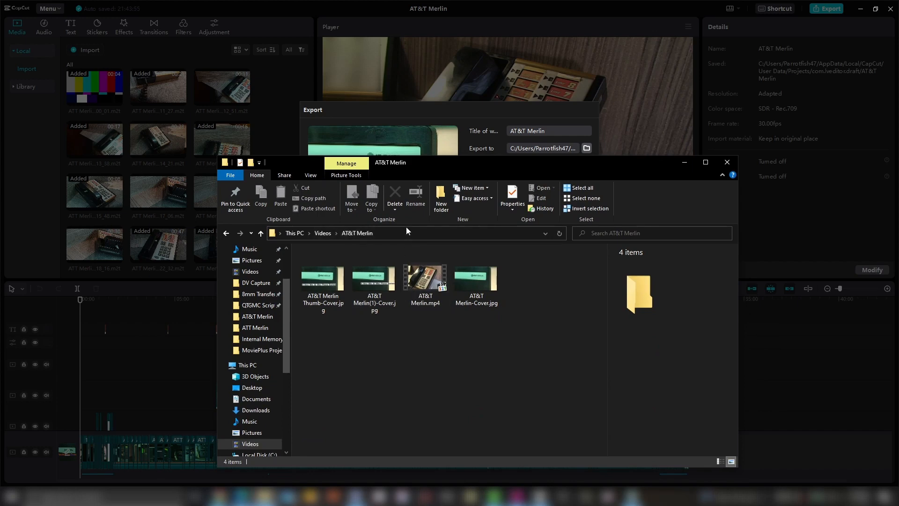
pyautogui.click(424, 282)
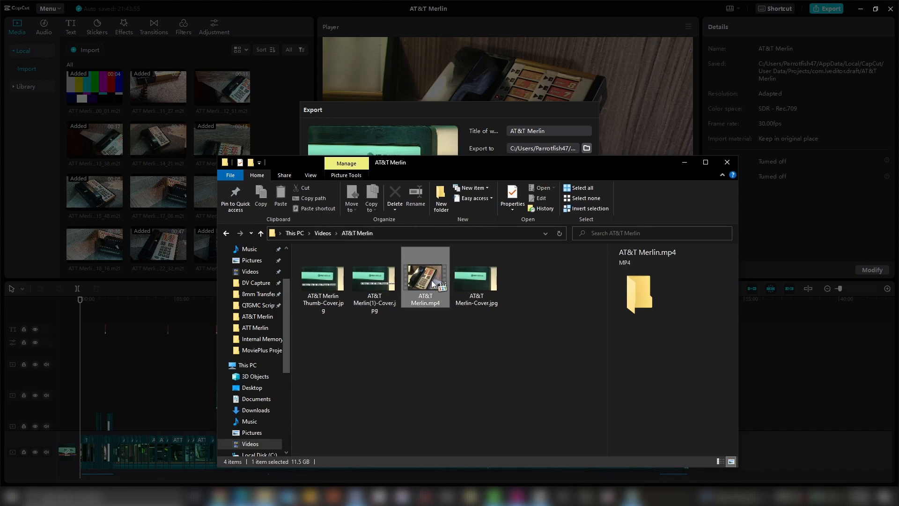
pyautogui.click(371, 285)
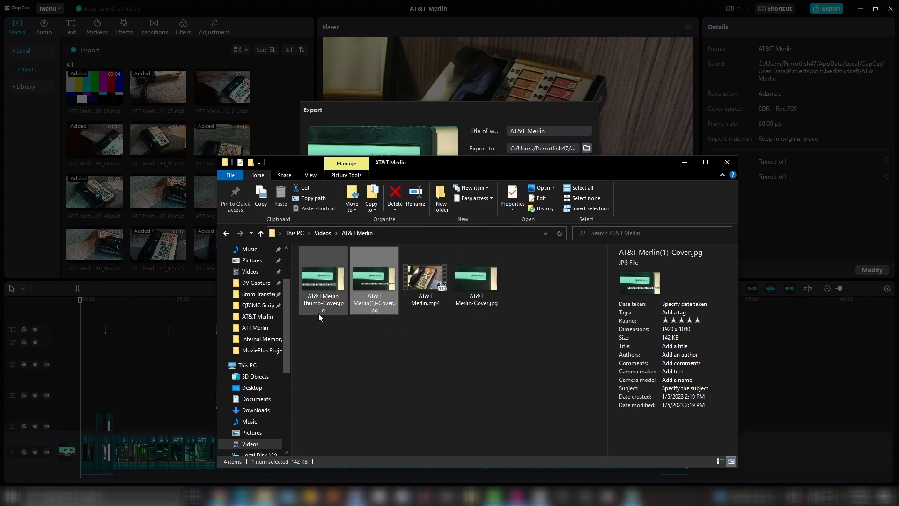
pyautogui.click(456, 110)
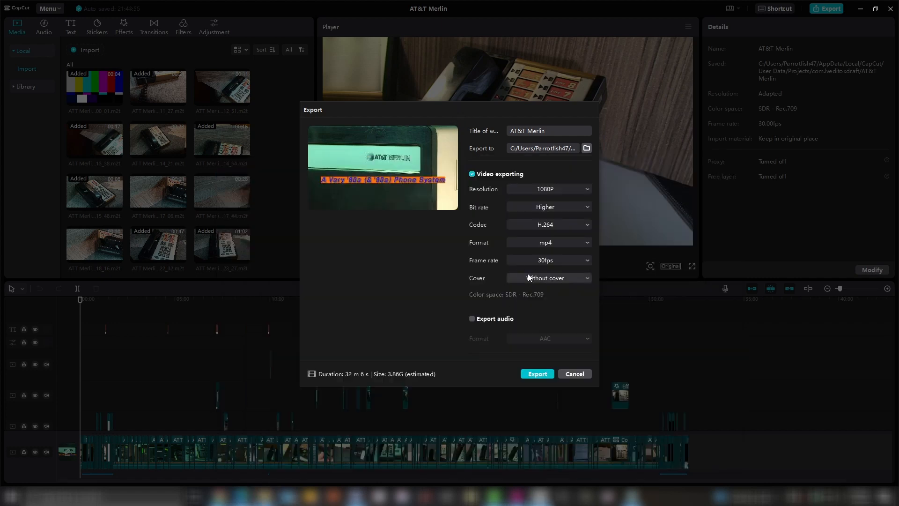
# Try the With cover option in the export settings, and restore Without cover
pyautogui.click(541, 279)
pyautogui.click(535, 303)
pyautogui.click(522, 280)
pyautogui.click(543, 291)
# Review the available export resolutions and the Customized bit rate options, and set the bit rate to Recommended
pyautogui.click(539, 190)
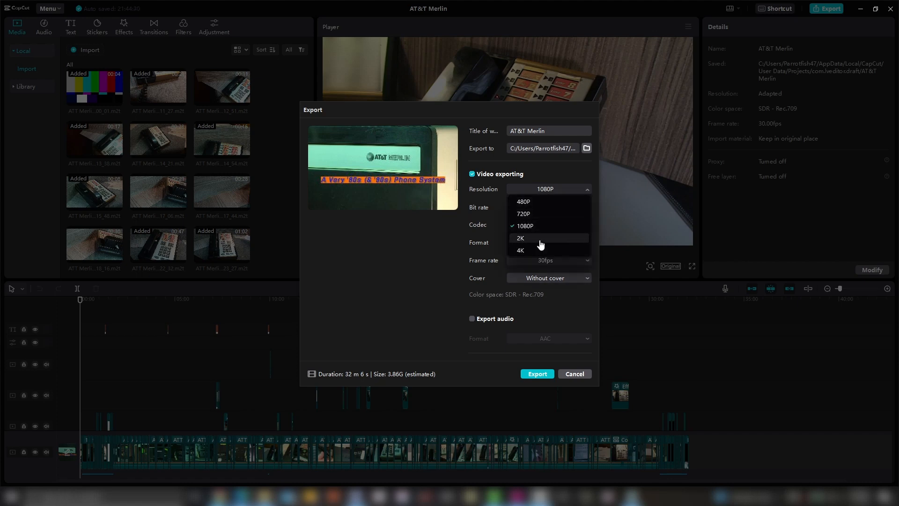
pyautogui.click(483, 224)
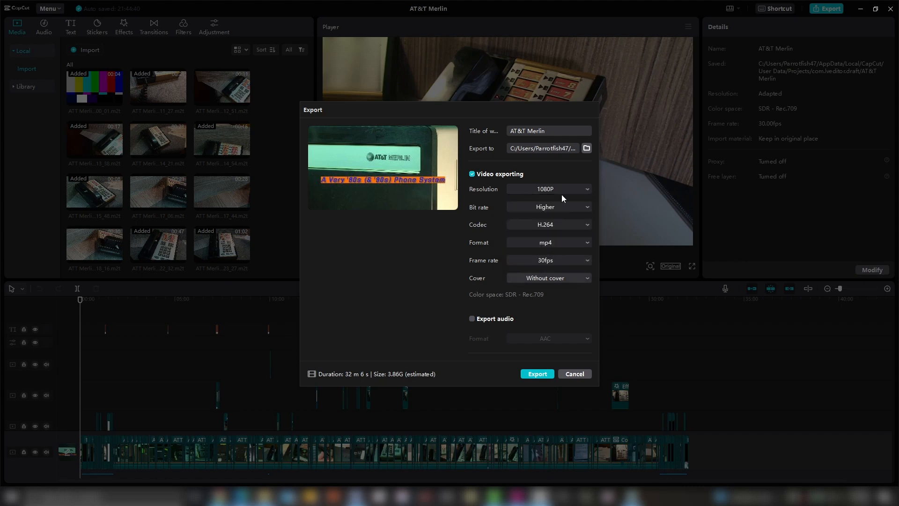
pyautogui.click(521, 208)
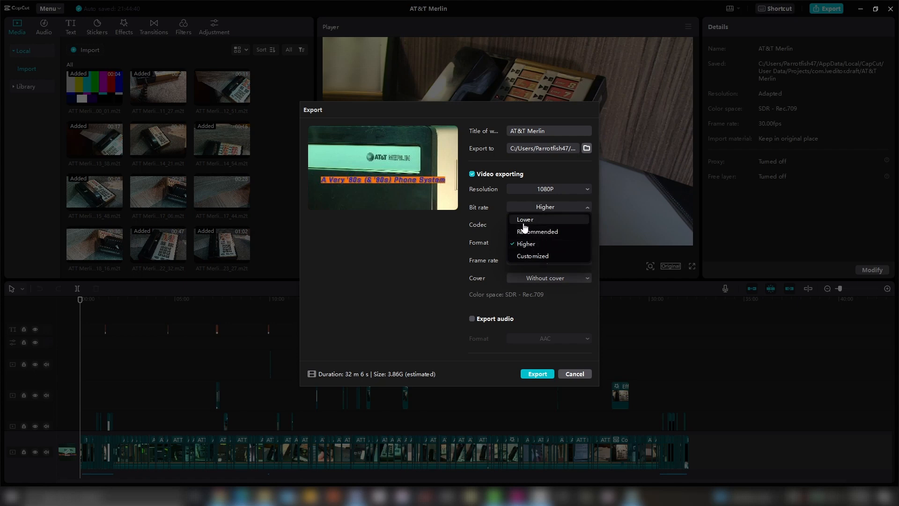
pyautogui.click(542, 256)
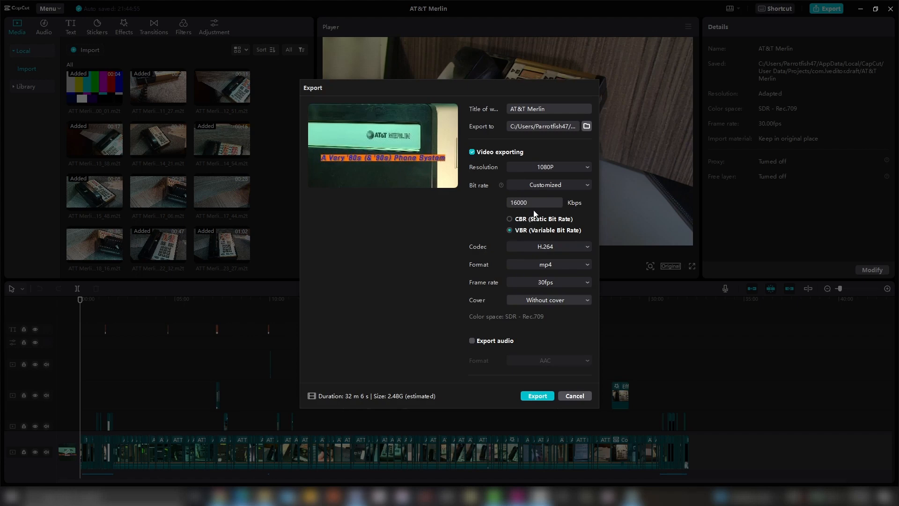
pyautogui.click(553, 185)
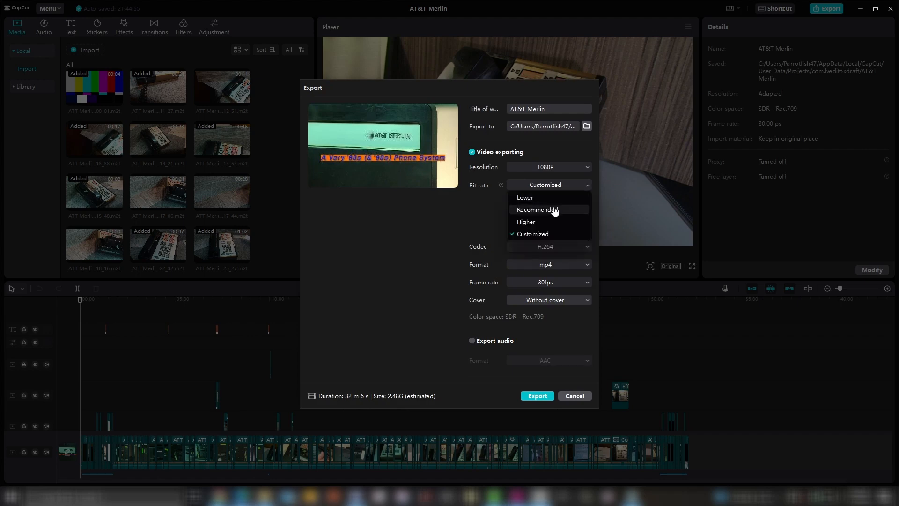
pyautogui.click(554, 208)
# Look at the available codecs and frame rates in the export settings without changing them
pyautogui.click(540, 225)
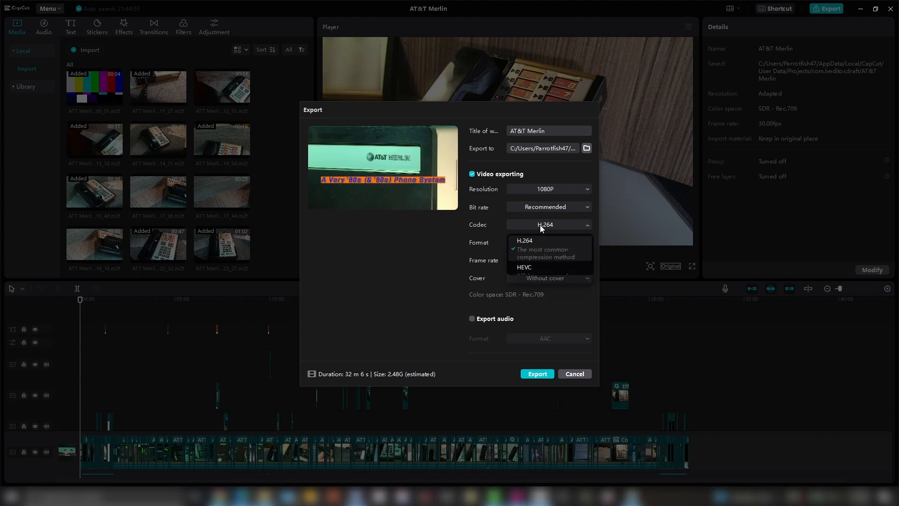
pyautogui.scroll(-1, 536, 244)
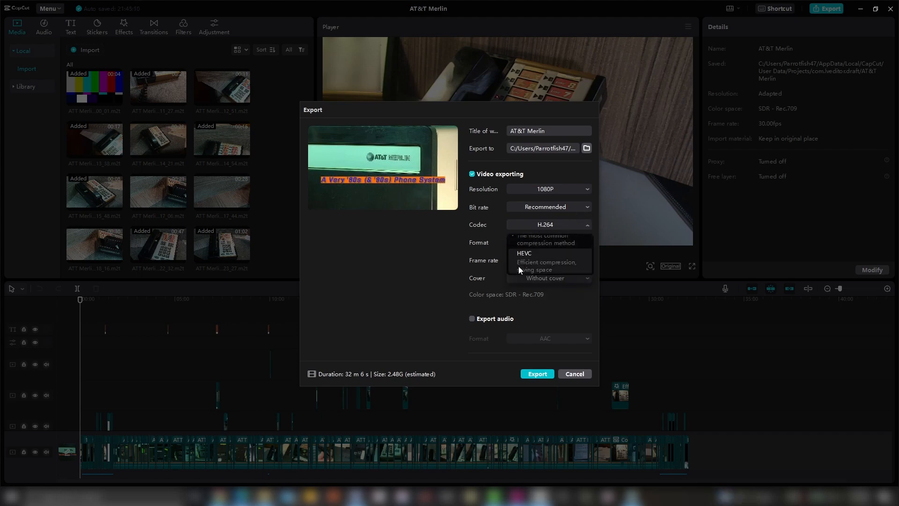
pyautogui.click(526, 261)
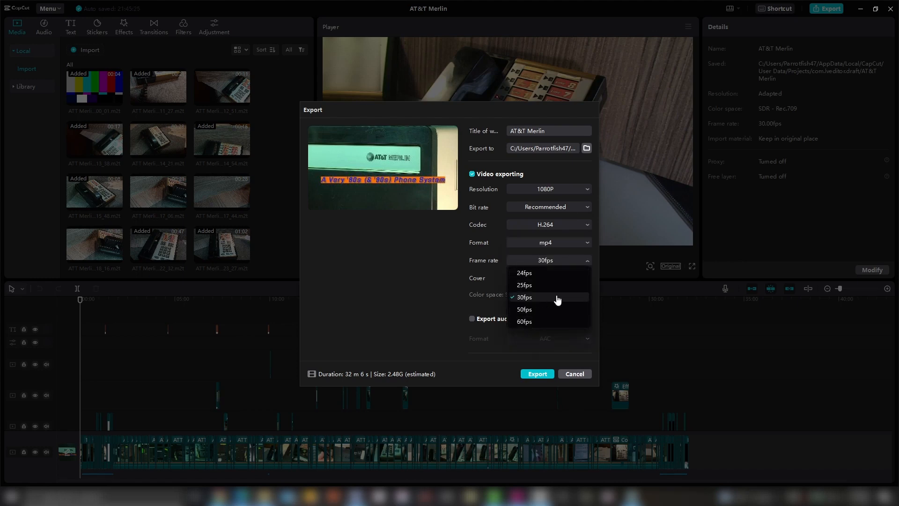
pyautogui.click(442, 303)
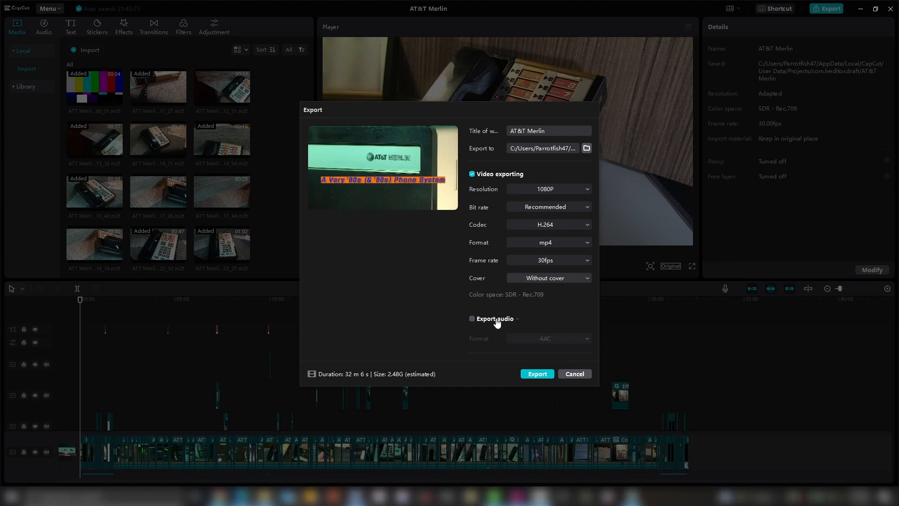
# Enable audio export, look at its available formats, and turn audio export off again
pyautogui.click(472, 319)
pyautogui.click(526, 340)
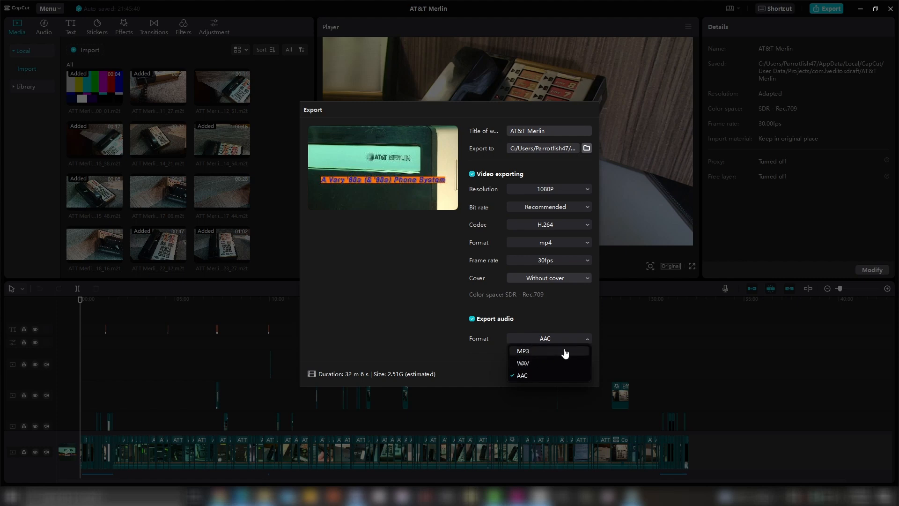
pyautogui.click(472, 319)
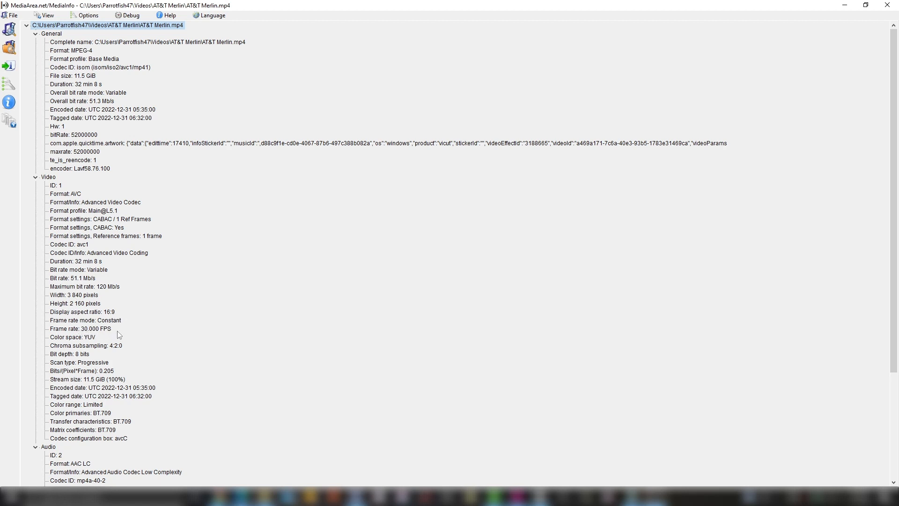
# Review the properties of AT&T Merlin.mp4 in MediaInfo, and look through the capcut.com home page in the browser
pyautogui.scroll(-6, 118, 335)
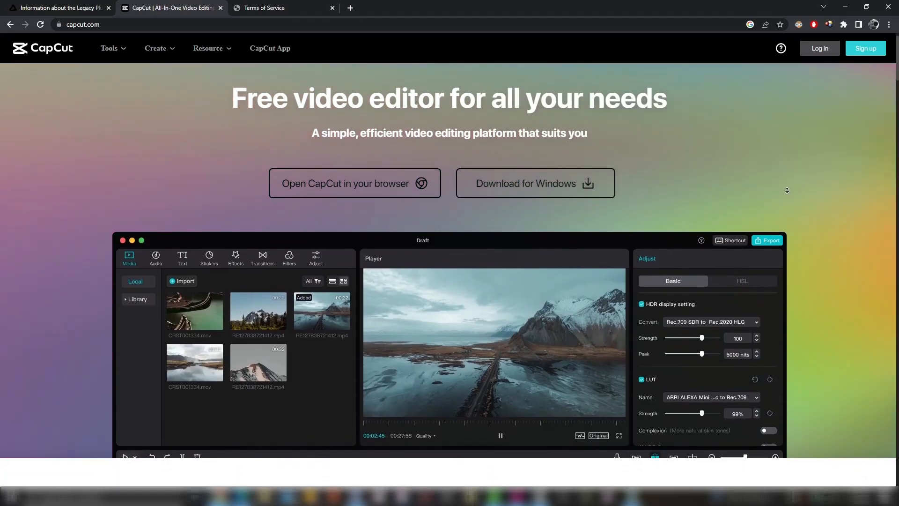
pyautogui.scroll(-2, 787, 190)
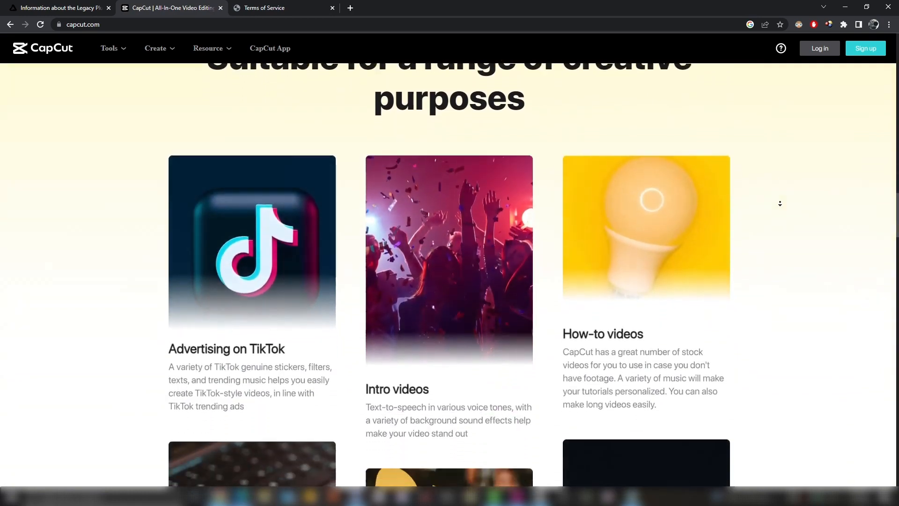
pyautogui.scroll(-5, 764, 202)
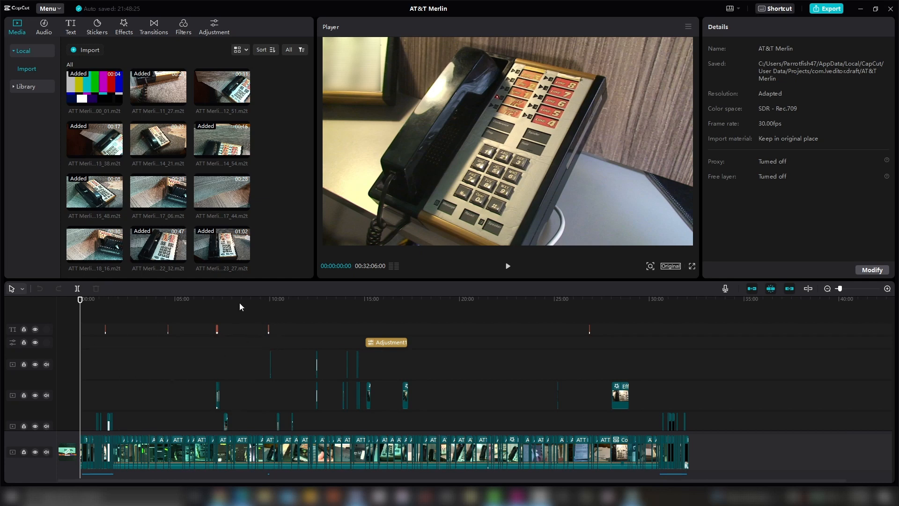
# Return to the AT&T Merlin project in CapCut and show the Trending transitions
pyautogui.click(155, 26)
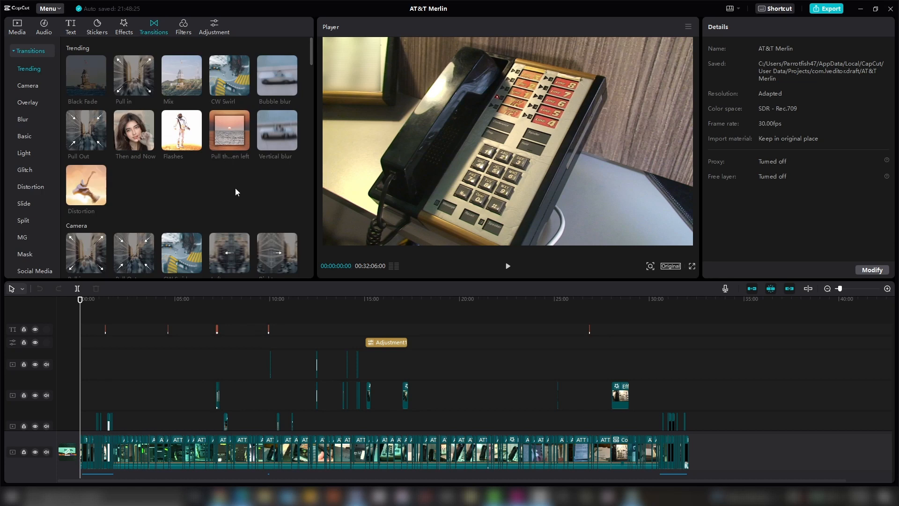